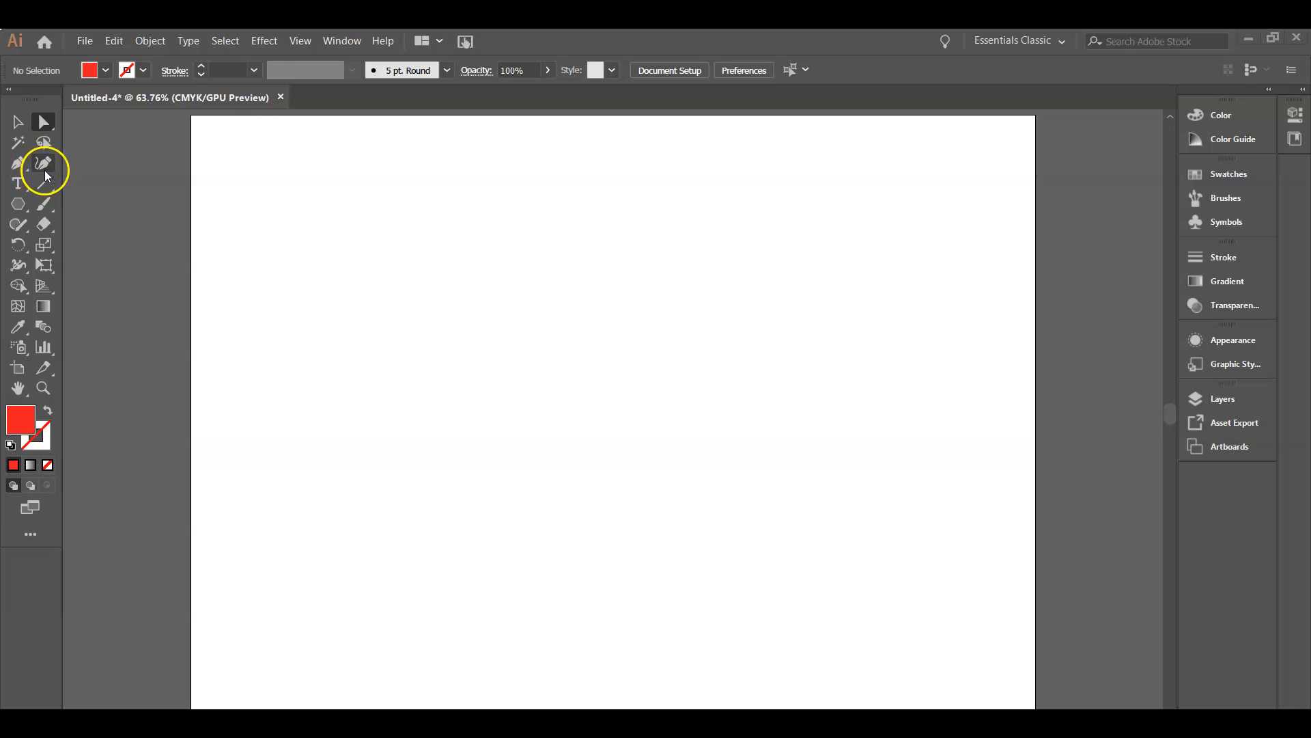
- Draw an open rounded shape with the Curvature tool in the artboard's upper-left area, about 5.2 cm wide and 5 cm tall
{"action": "left_click", "coordinate": [44, 167]}
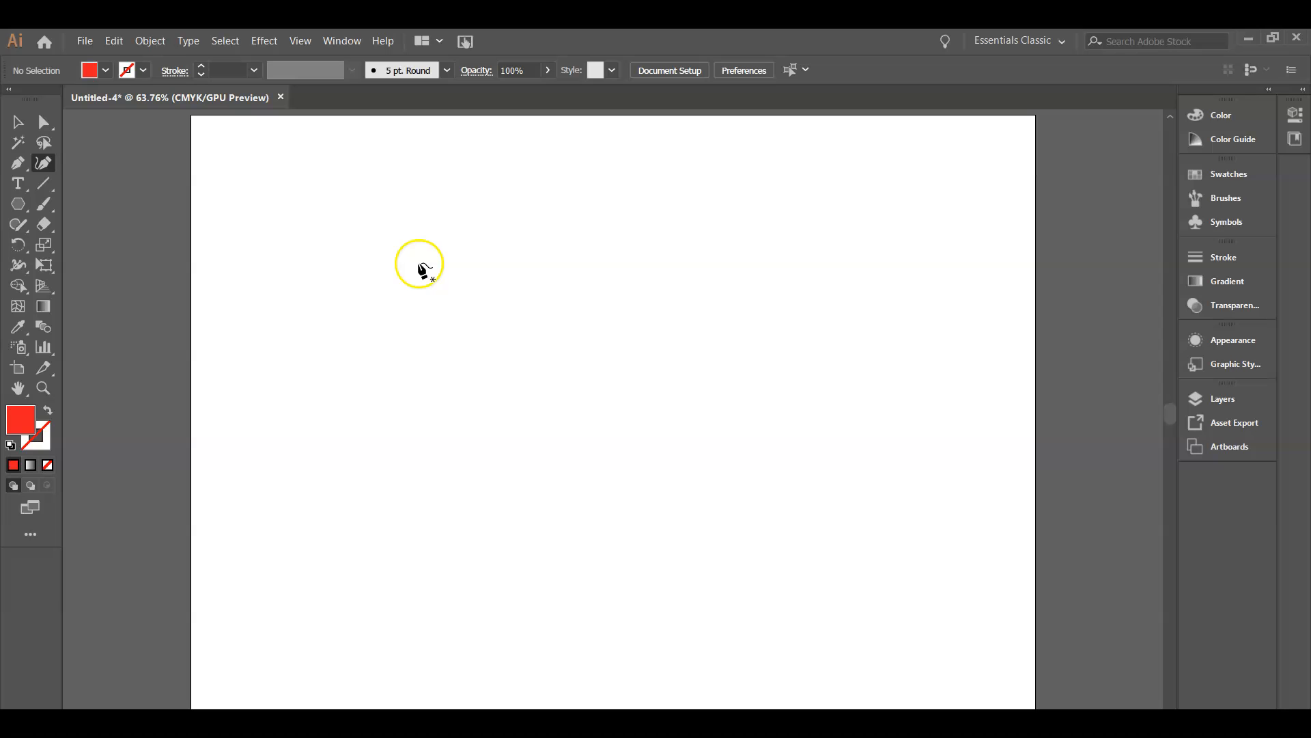
{"action": "left_click", "coordinate": [419, 263]}
{"action": "left_click", "coordinate": [472, 221]}
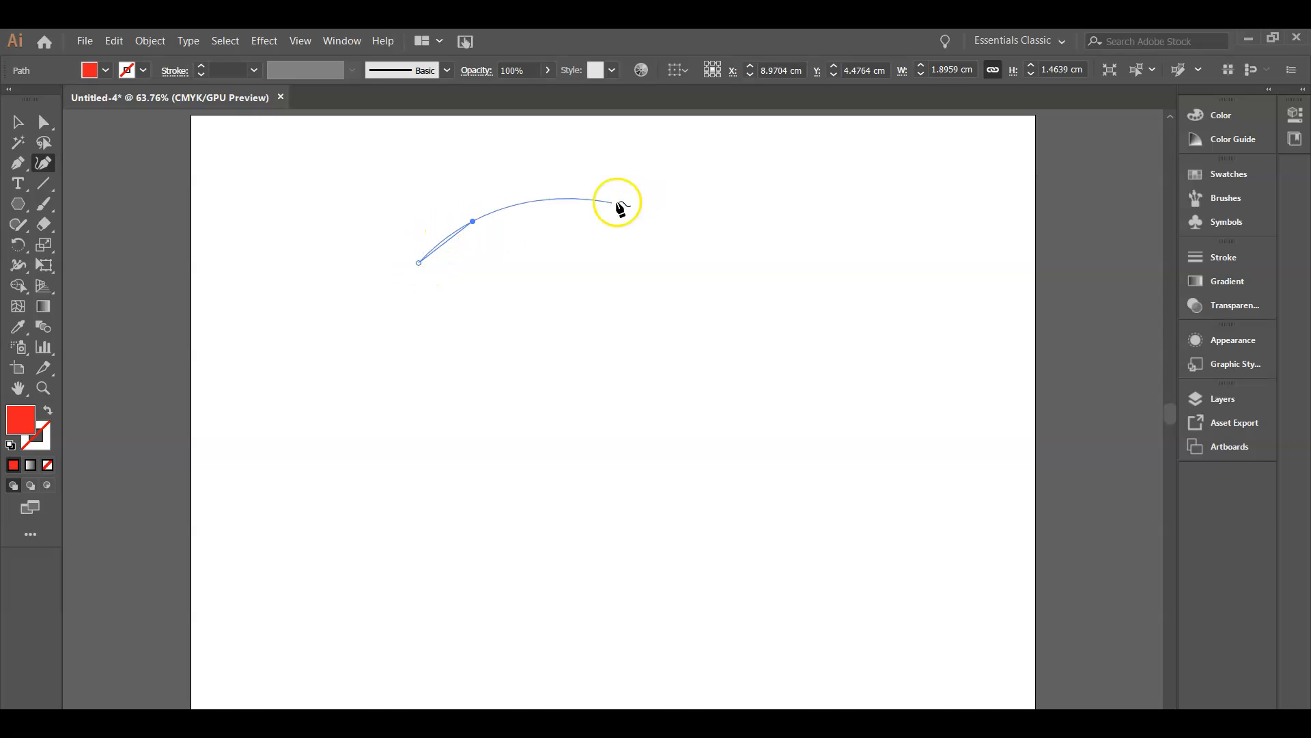
{"action": "left_click", "coordinate": [546, 243]}
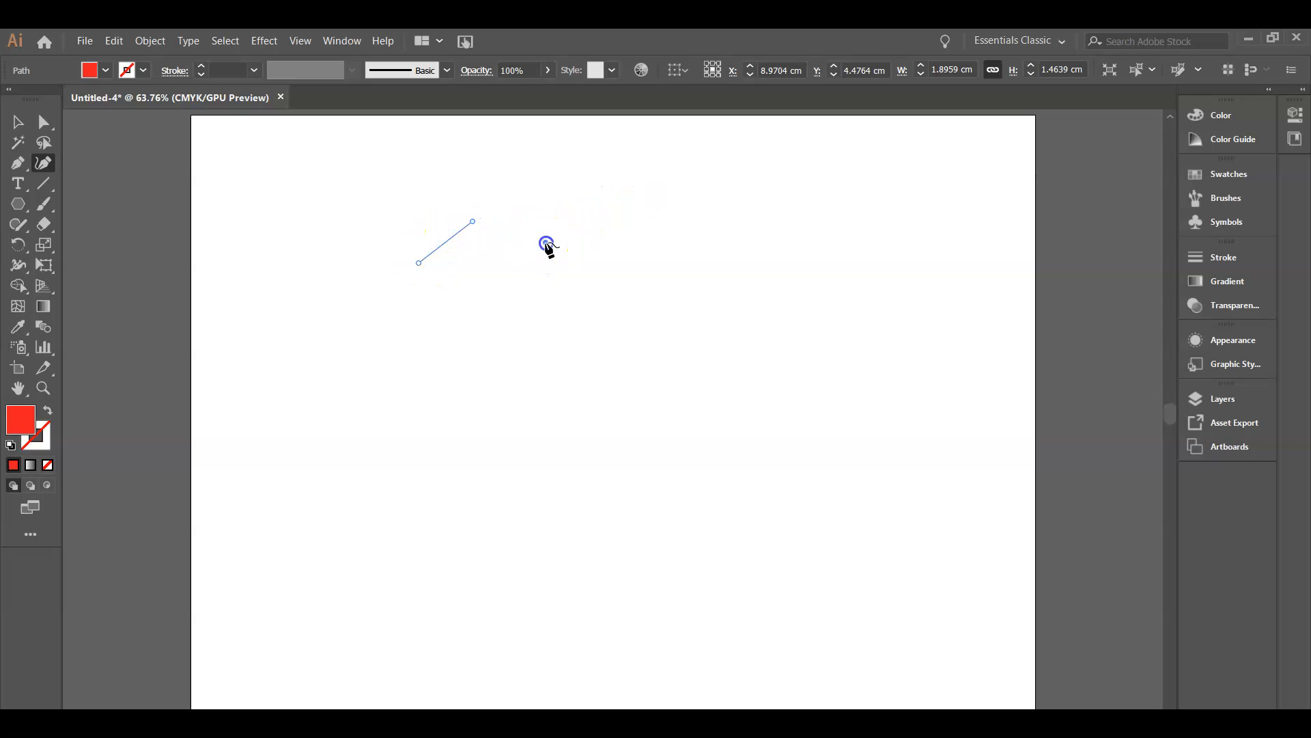
{"action": "left_click", "coordinate": [541, 320]}
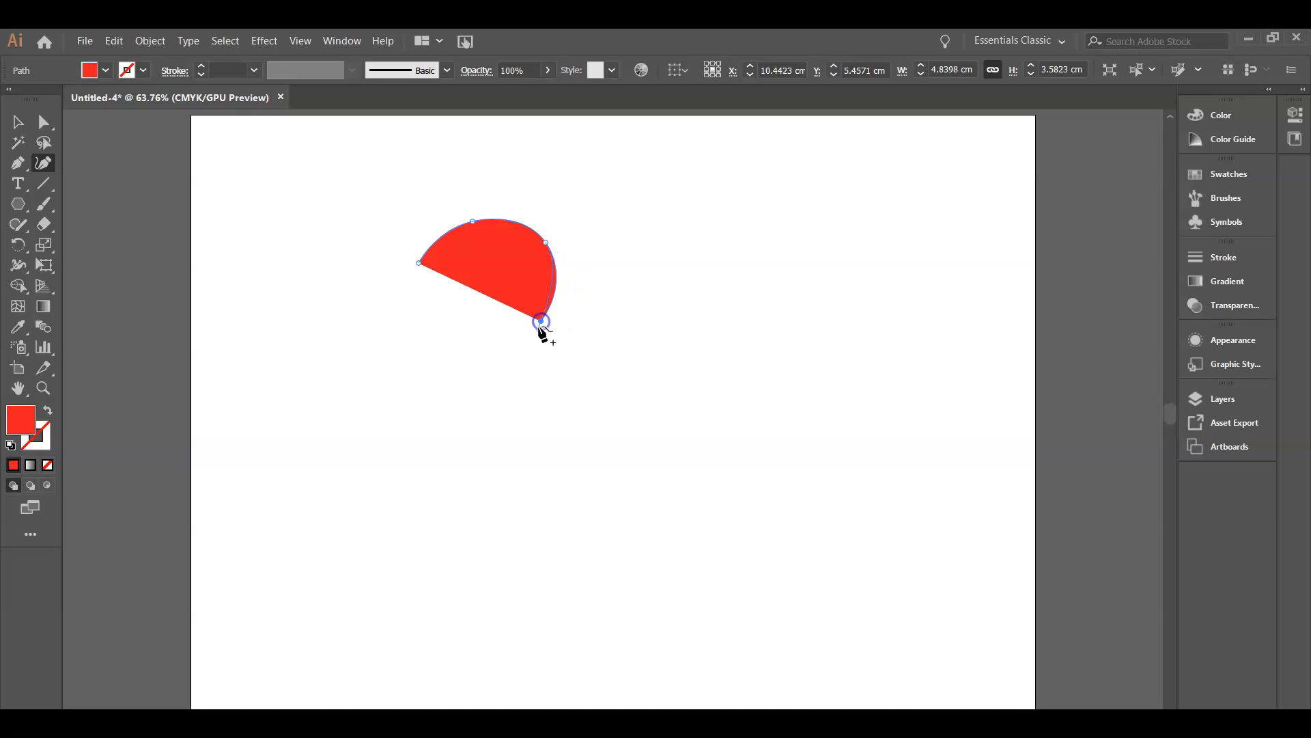
{"action": "left_click", "coordinate": [486, 359]}
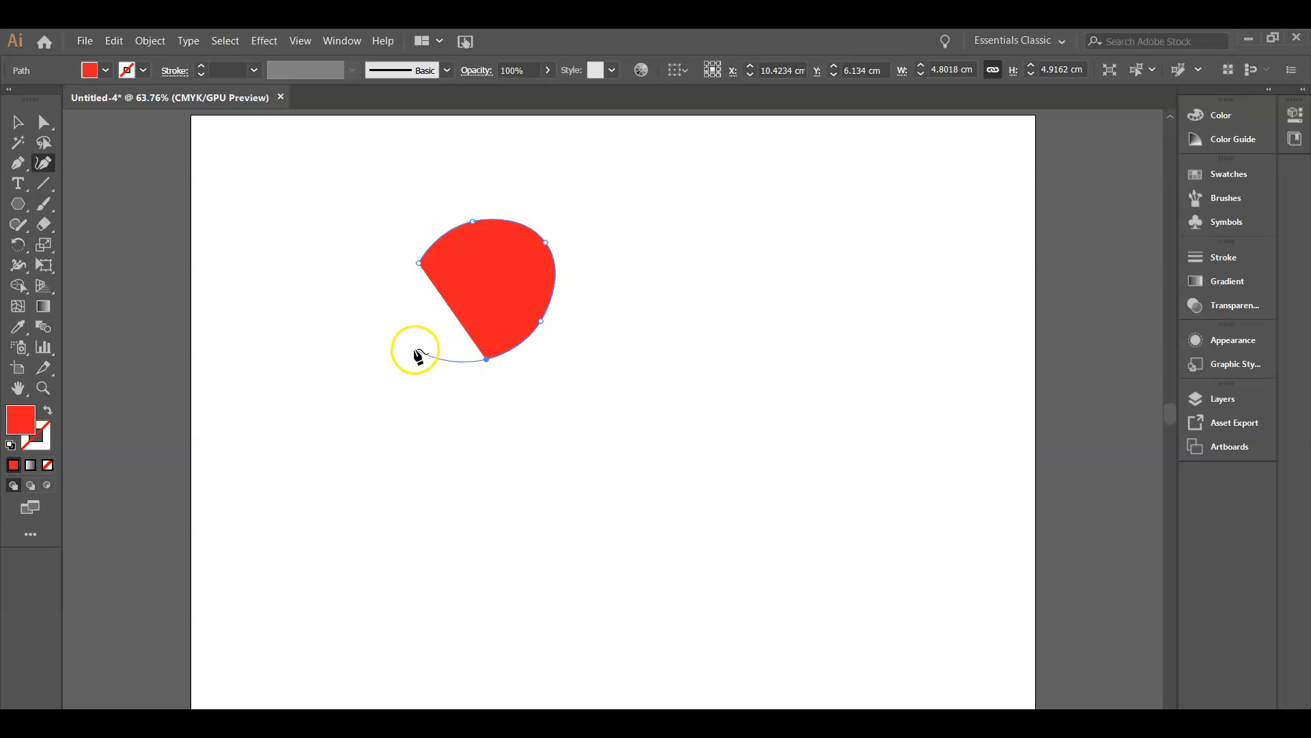
{"action": "left_click", "coordinate": [408, 331]}
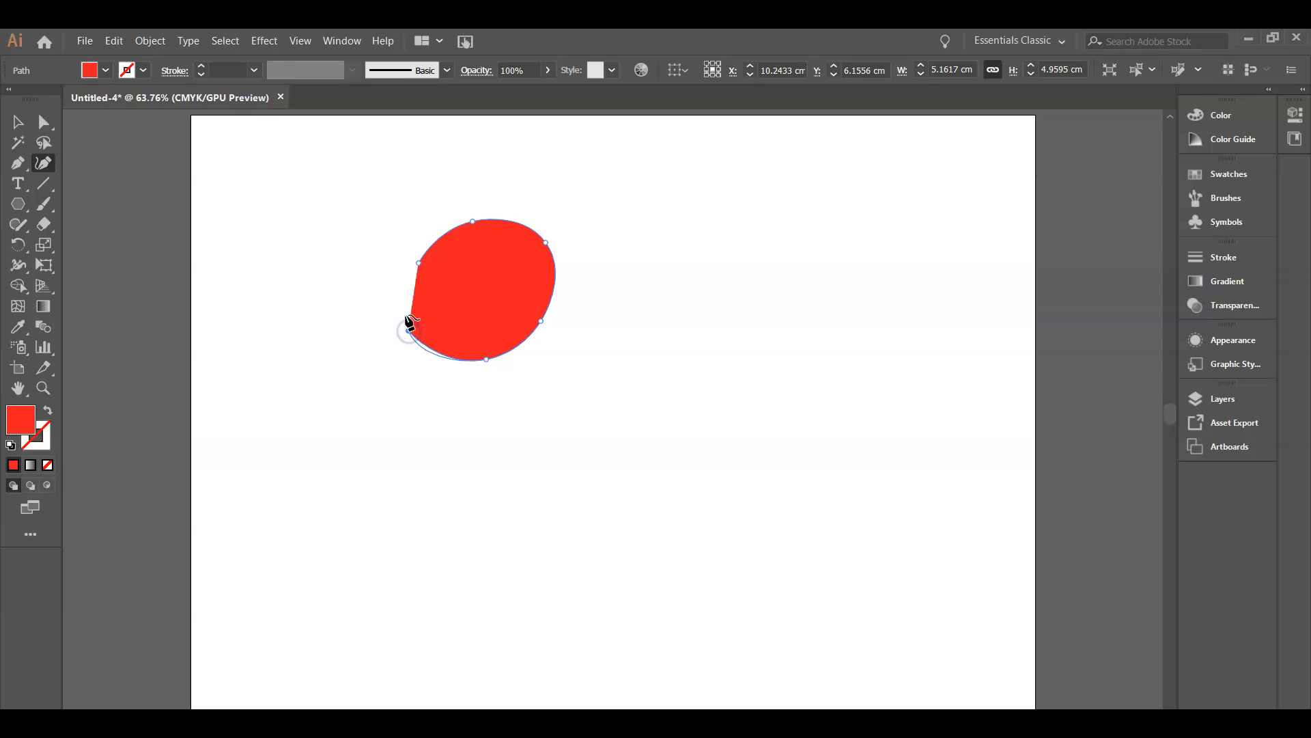
- Set the rounded shape's fill to green and close its path at the first anchor point
{"action": "left_click", "coordinate": [107, 71]}
{"action": "left_click", "coordinate": [84, 101]}
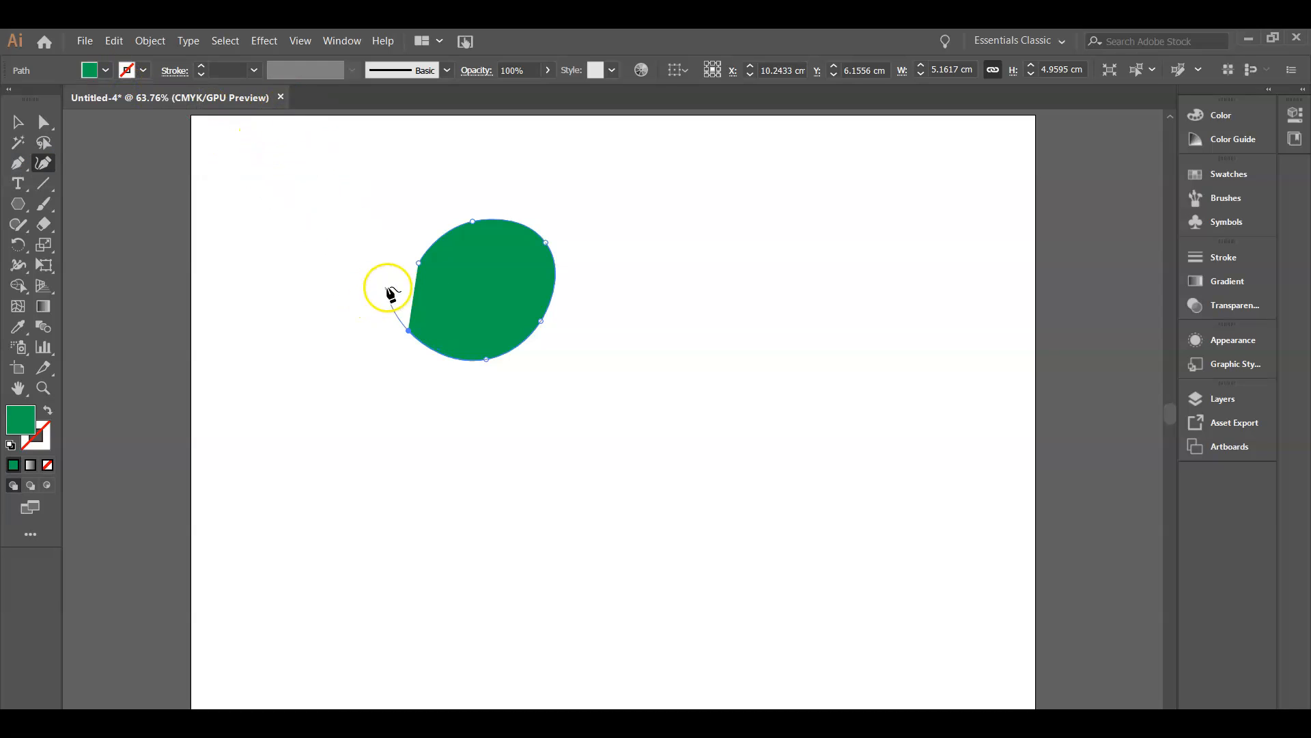
{"action": "left_click", "coordinate": [419, 265]}
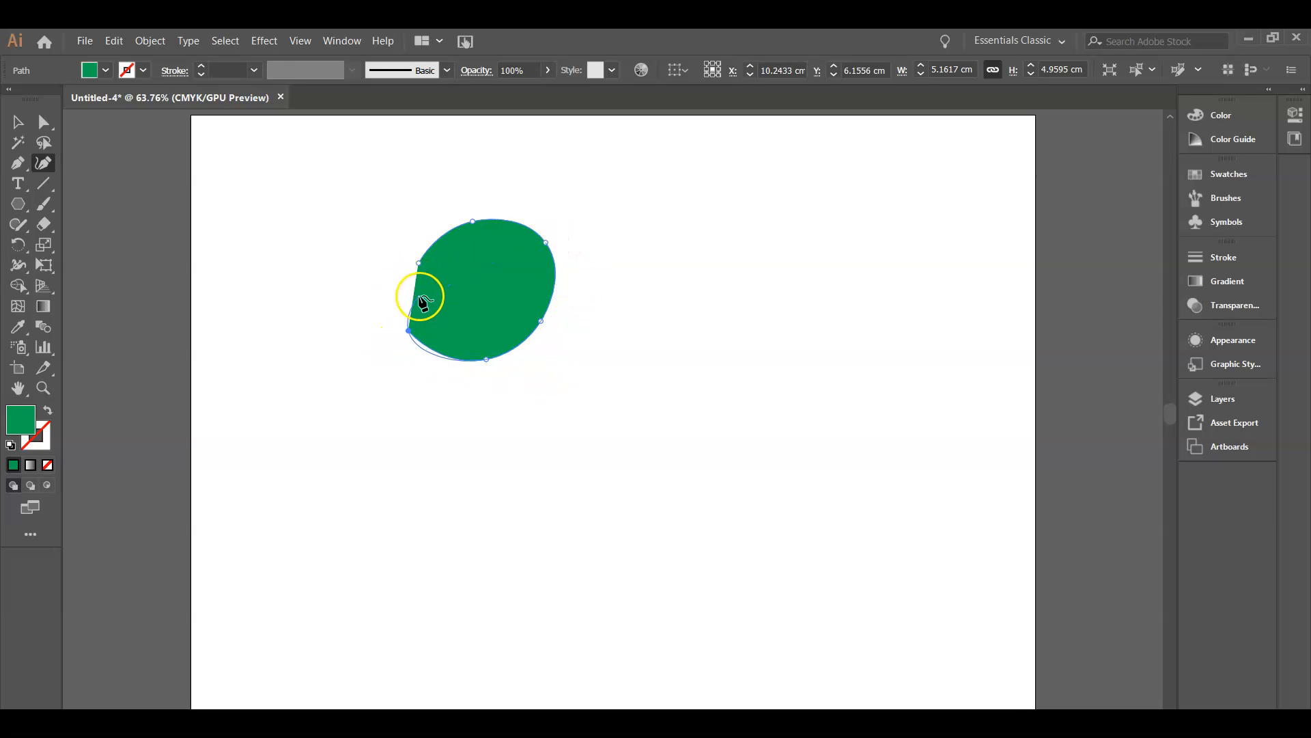
{"action": "left_click", "coordinate": [418, 263]}
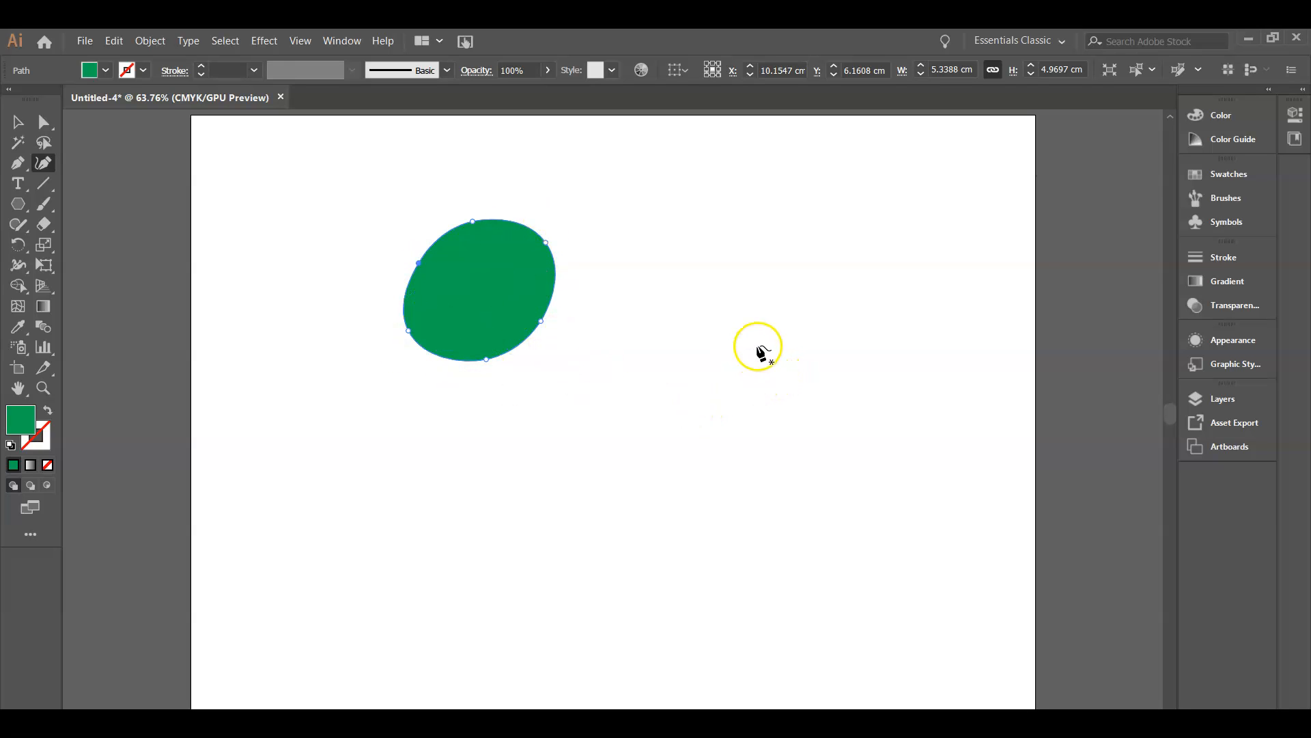
- Start a second curved outline to the right of the oval, winding inward in the middle and bulging out around its base
{"action": "left_click", "coordinate": [717, 262]}
{"action": "left_click", "coordinate": [768, 256]}
{"action": "left_click", "coordinate": [794, 305]}
{"action": "left_click", "coordinate": [752, 340]}
{"action": "left_click", "coordinate": [706, 388]}
{"action": "left_click", "coordinate": [781, 424]}
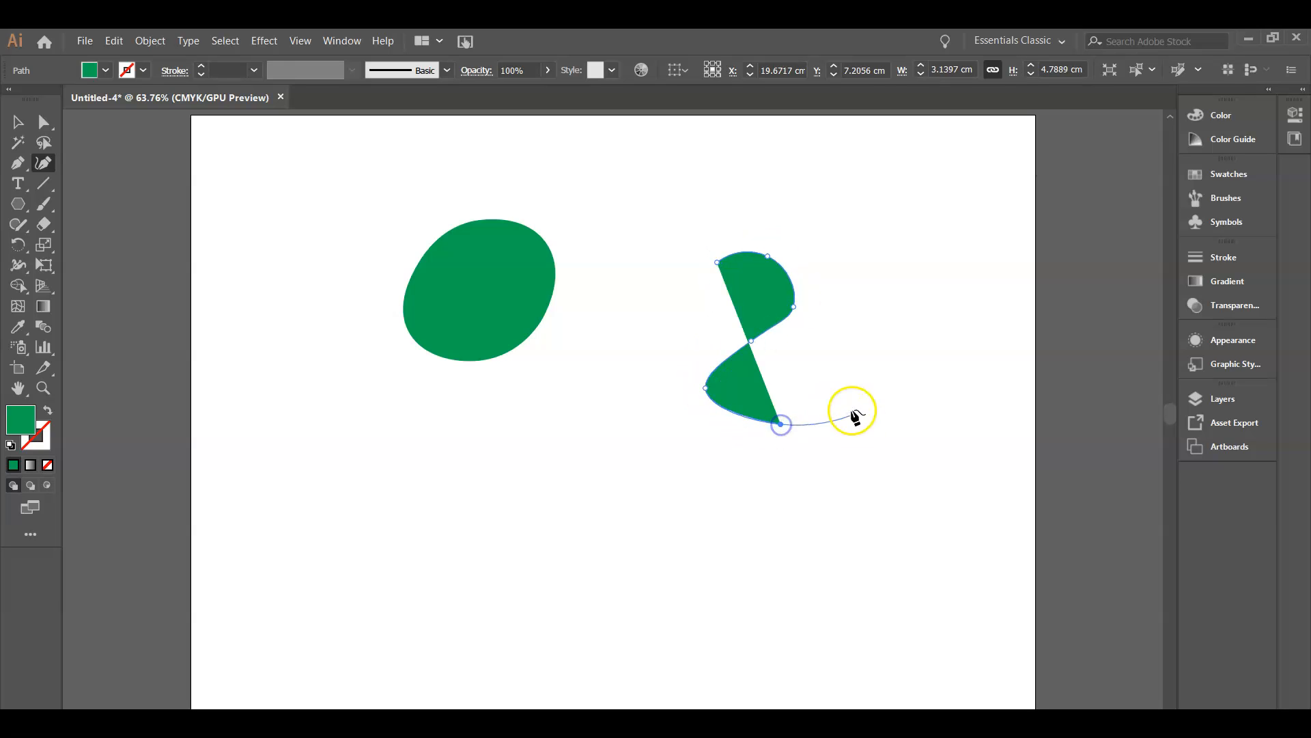
{"action": "left_click", "coordinate": [863, 429]}
{"action": "left_click", "coordinate": [837, 489]}
{"action": "left_click", "coordinate": [700, 510]}
{"action": "left_click", "coordinate": [653, 427]}
- Continue the second outline with straight corner segments into a hooked top and close it with a curve, about 9.1 by 12.9 cm overall
{"action": "left_click", "coordinate": [624, 336]}
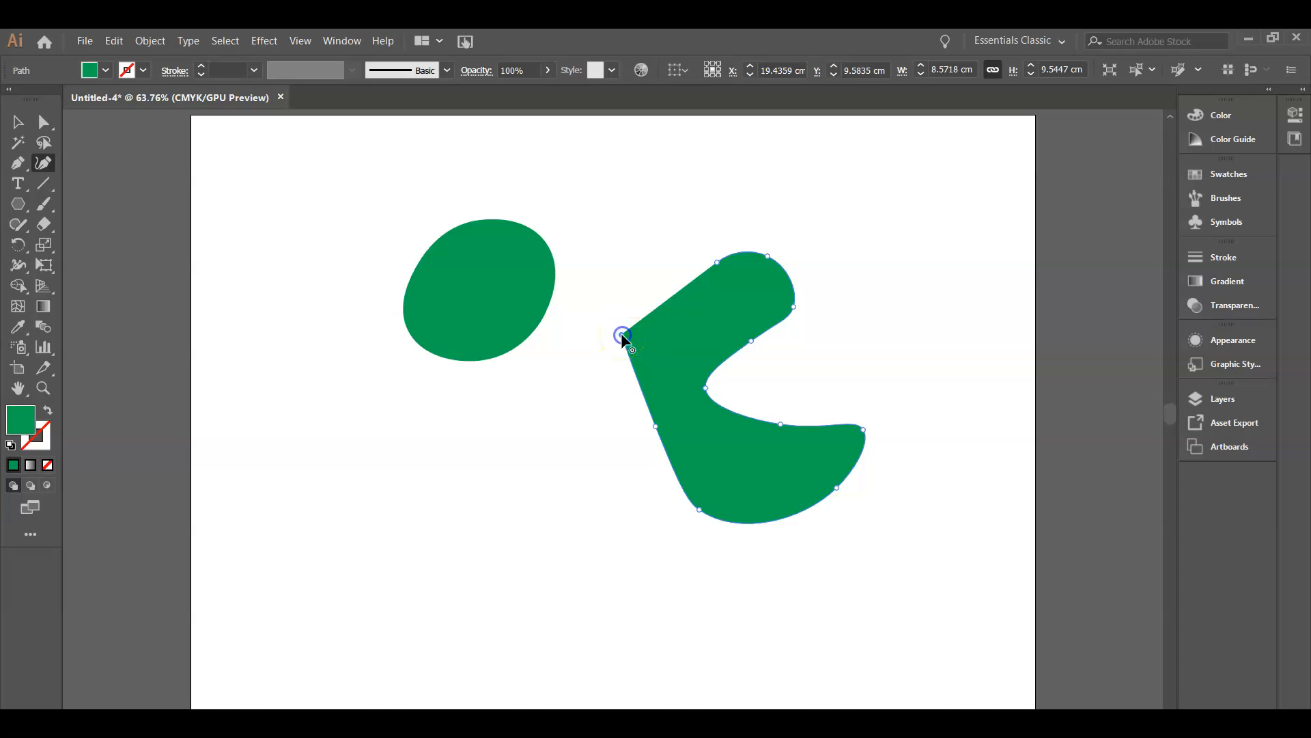
{"action": "left_click", "coordinate": [631, 261]}
{"action": "left_click", "coordinate": [675, 238]}
{"action": "left_click", "coordinate": [652, 201]}
{"action": "left_click", "coordinate": [607, 232]}
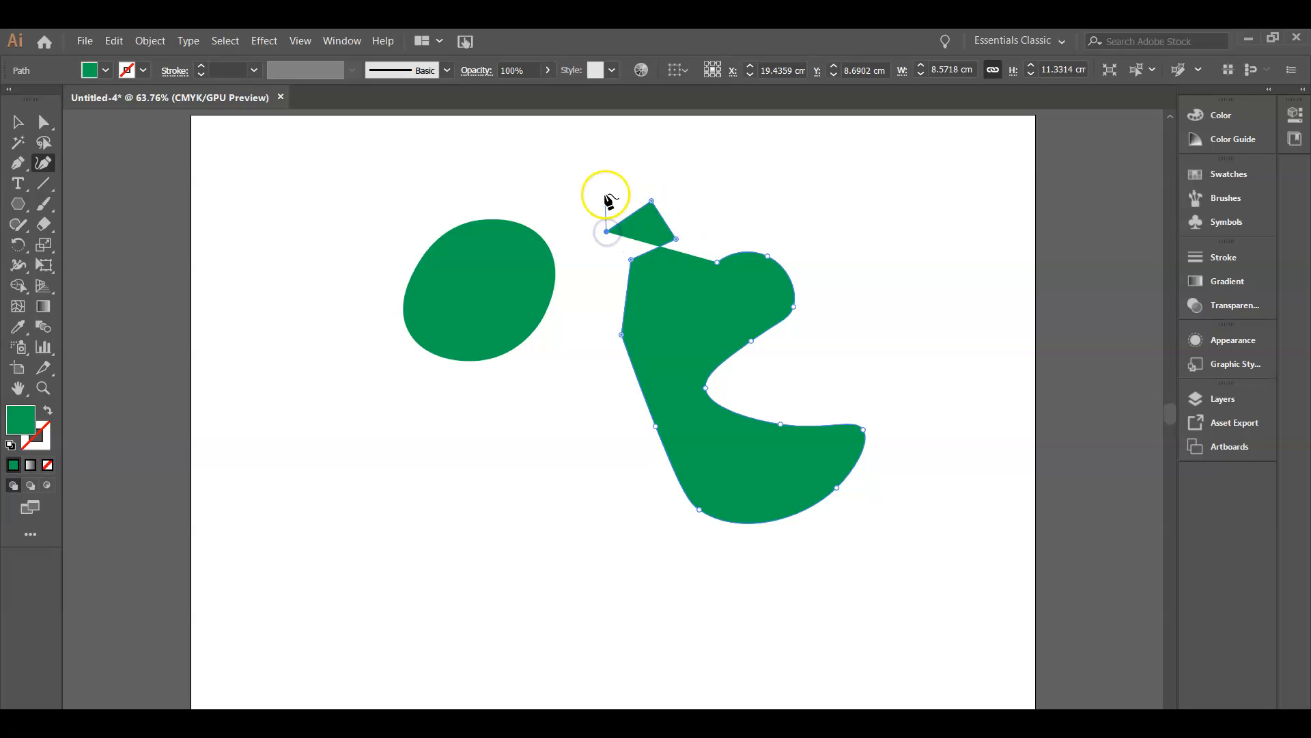
{"action": "left_click", "coordinate": [613, 178]}
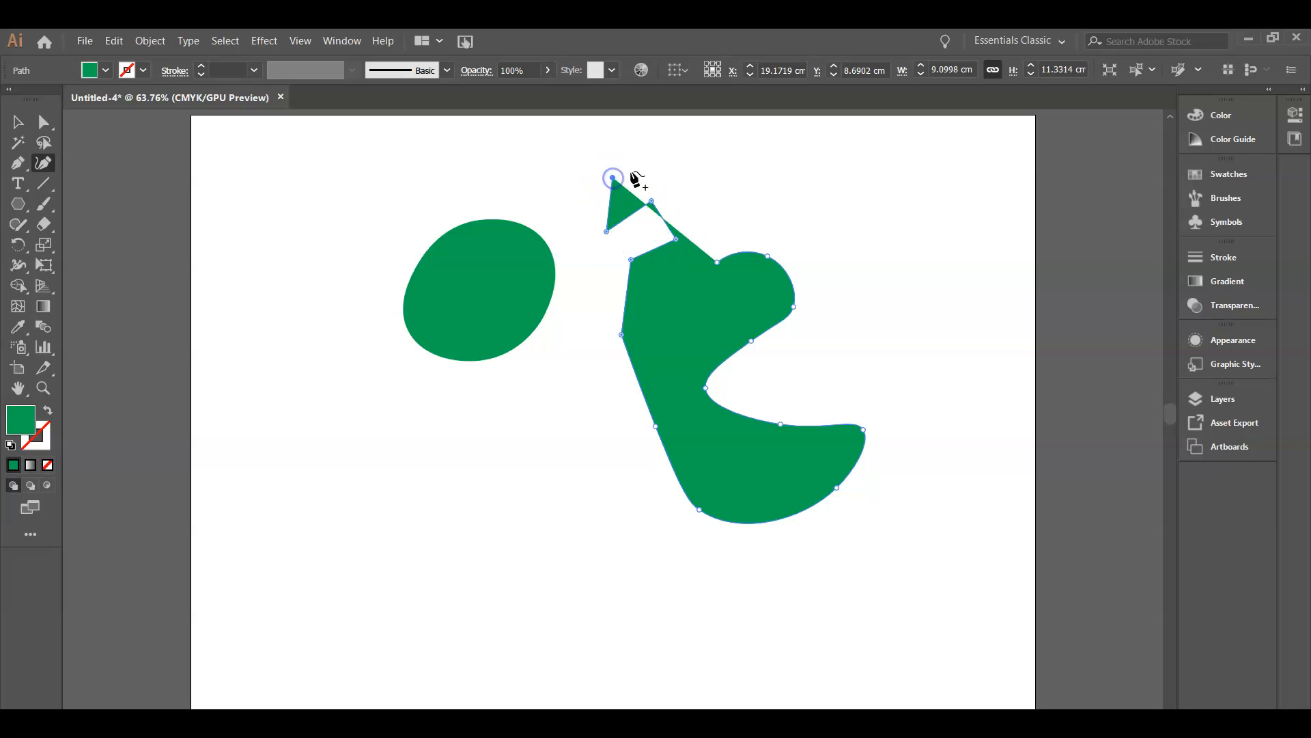
{"action": "left_click", "coordinate": [678, 157]}
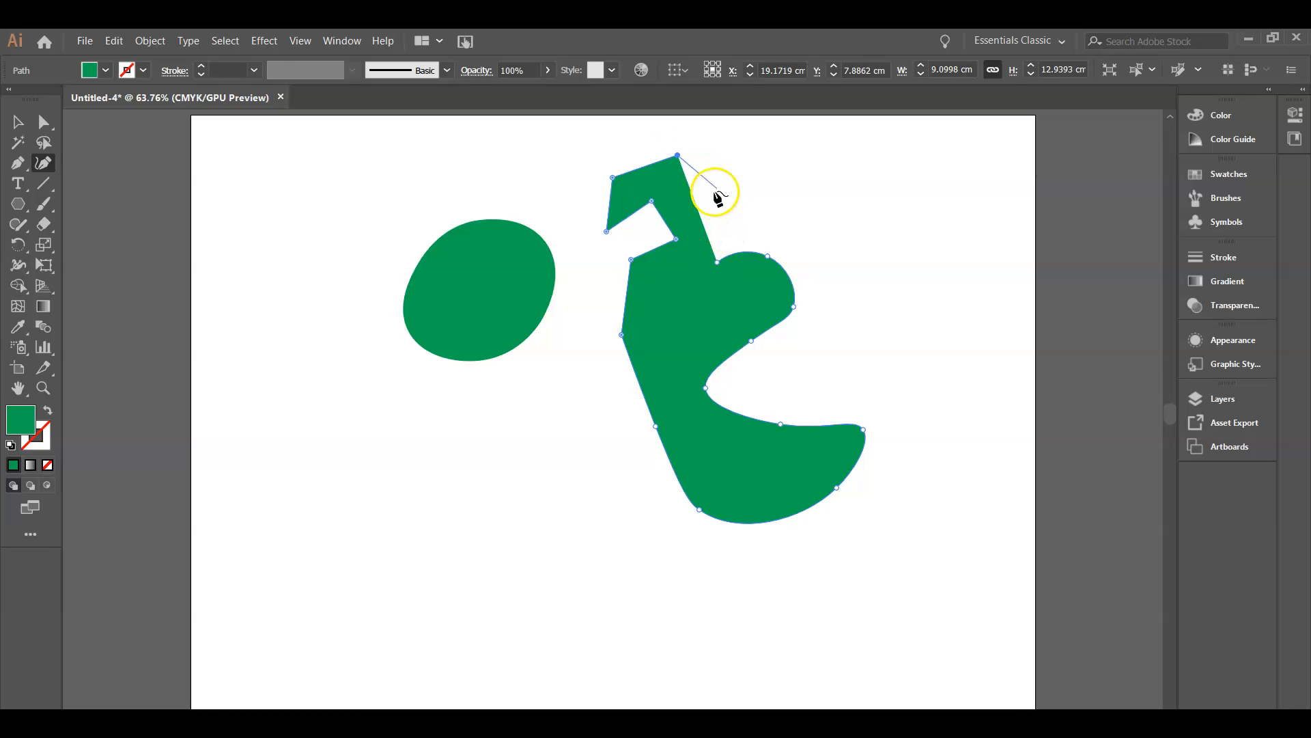
{"action": "left_click", "coordinate": [720, 180]}
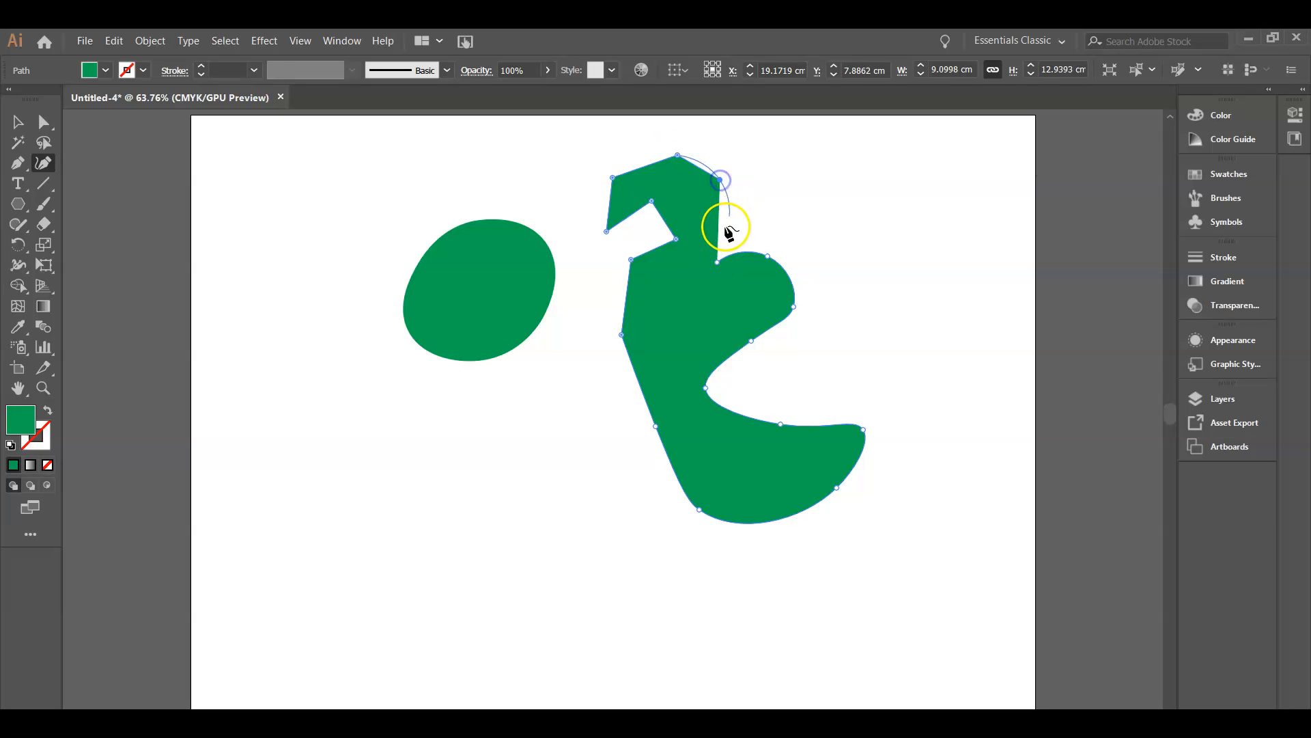
{"action": "left_click", "coordinate": [718, 262]}
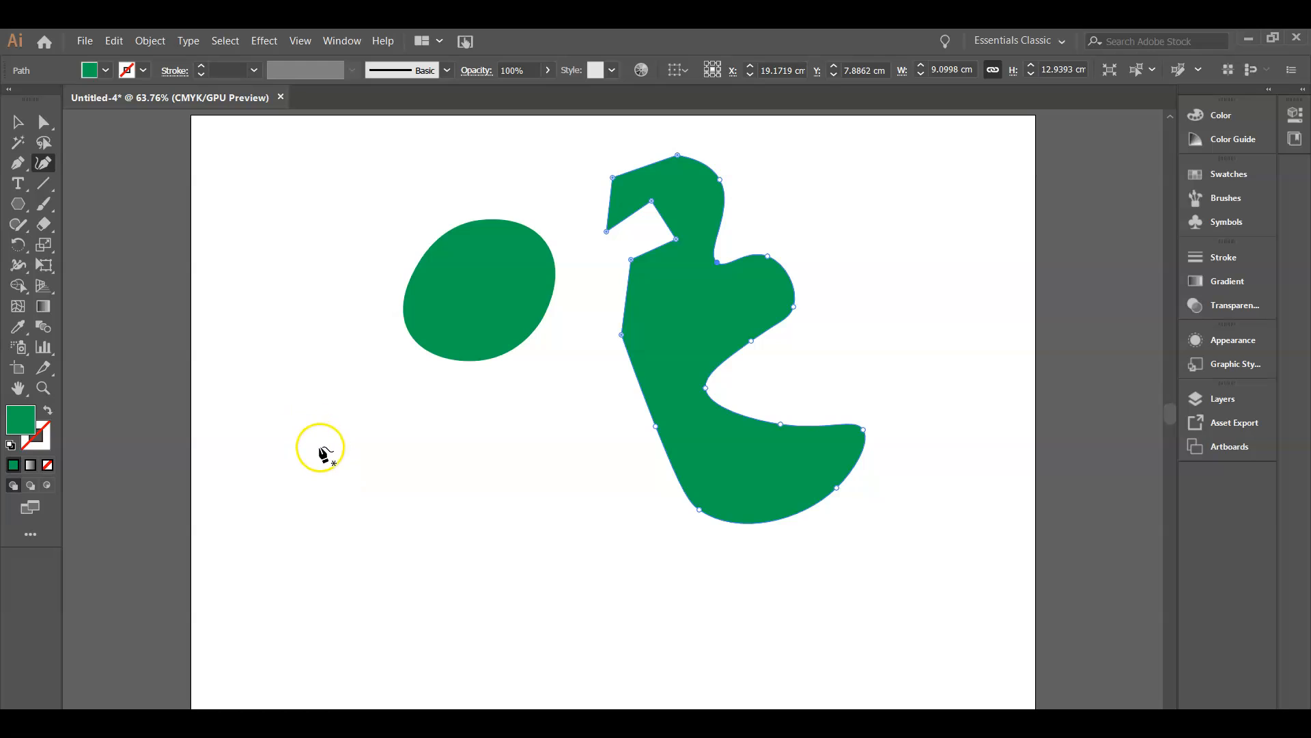
- Draw a closed shape below the oval that combines curved sides with a straight edge between two corner points
{"action": "left_click", "coordinate": [374, 387]}
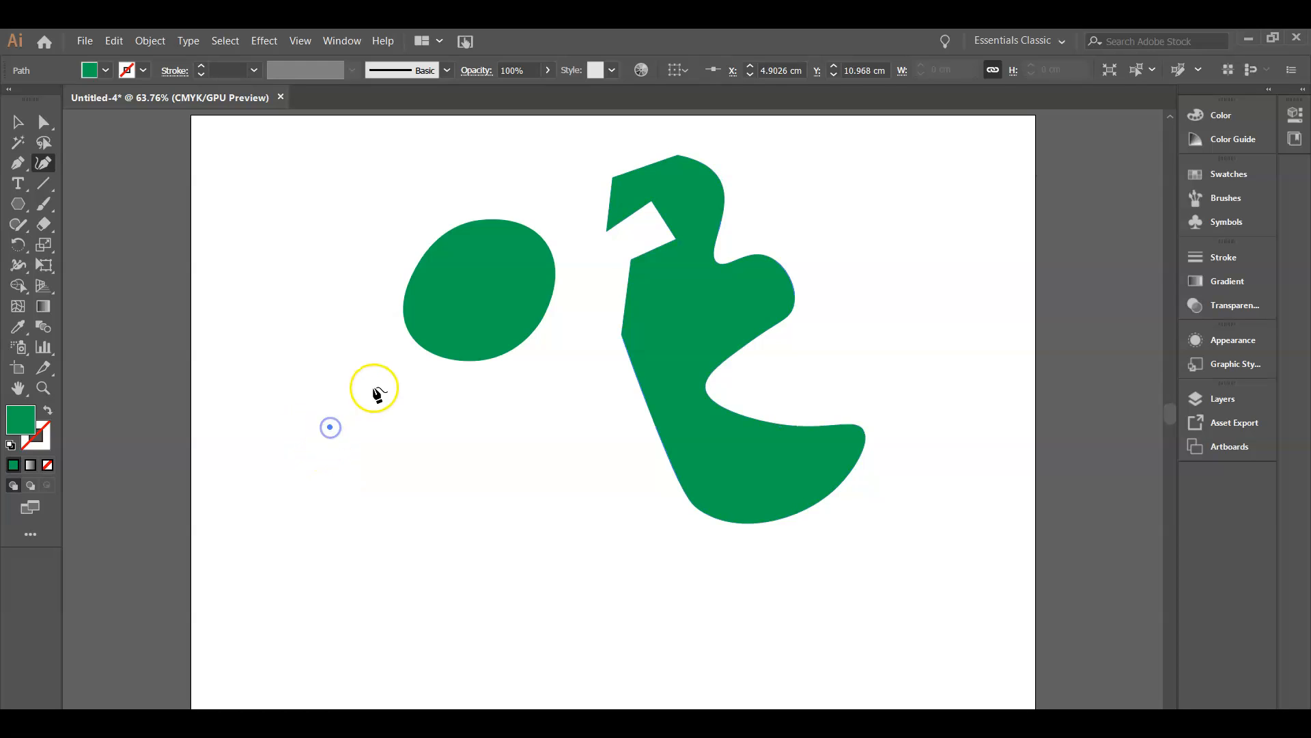
{"action": "left_click", "coordinate": [439, 463]}
{"action": "left_click", "coordinate": [425, 498]}
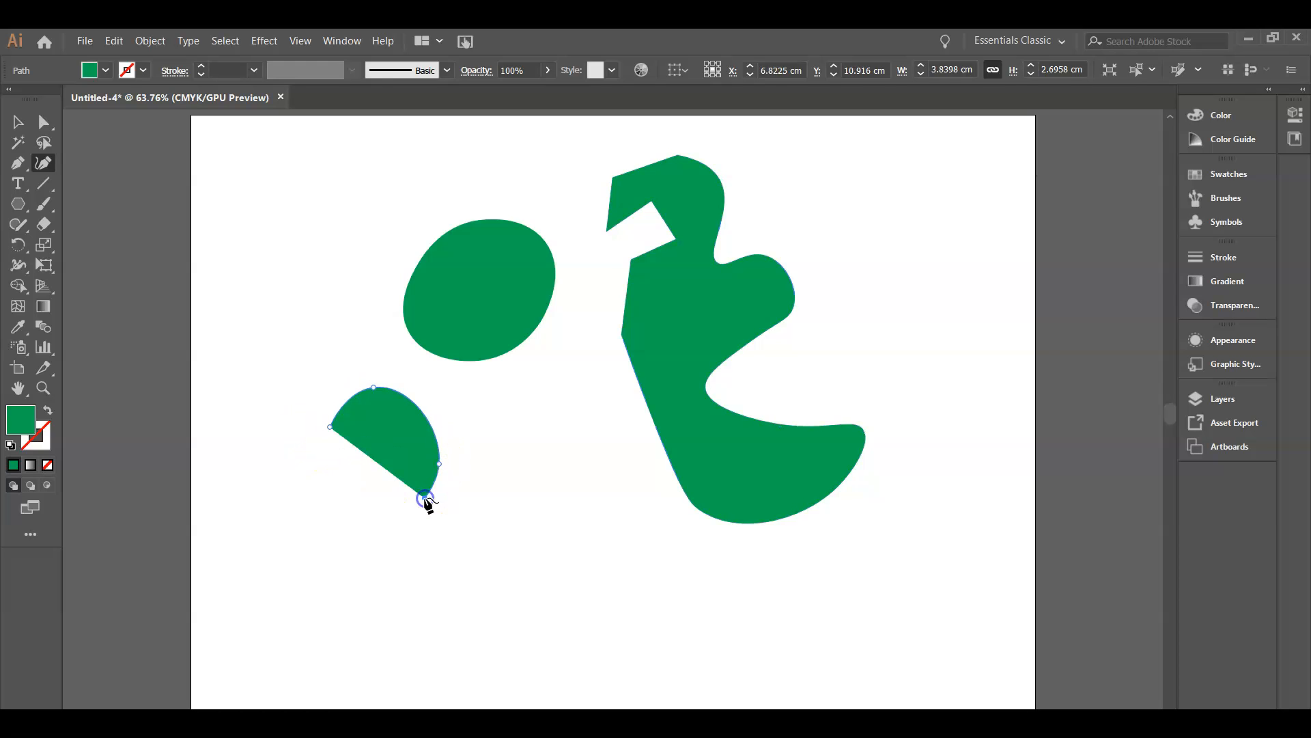
{"action": "left_click", "coordinate": [517, 505]}
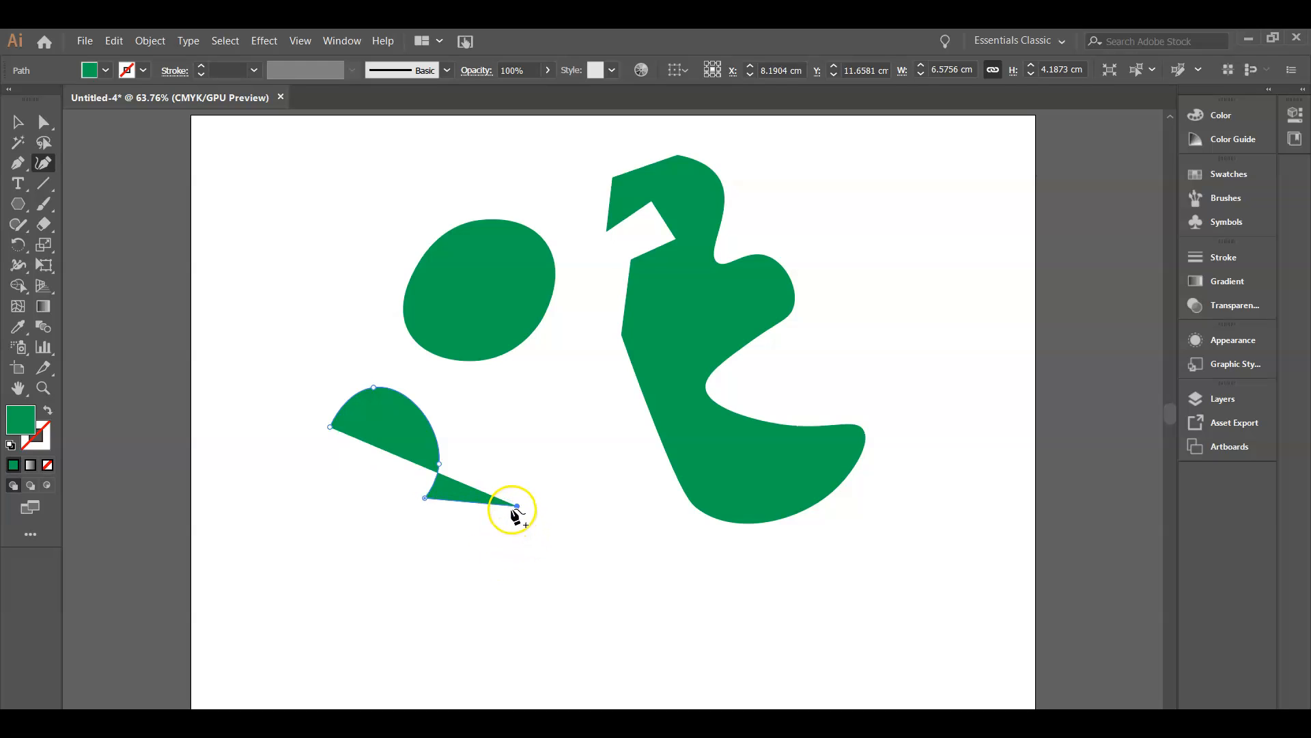
{"action": "left_click", "coordinate": [490, 581]}
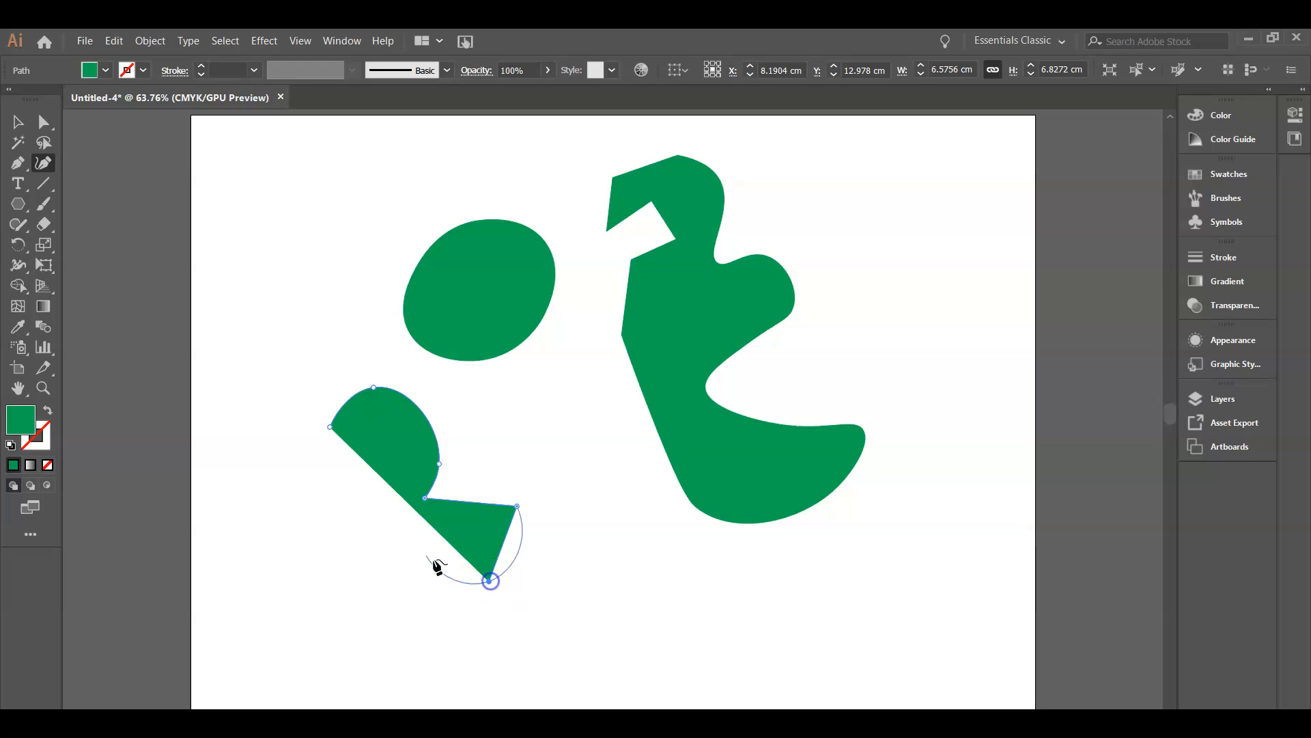
{"action": "left_click", "coordinate": [329, 427]}
- Draw a small straight-sided pentagon with the Curvature tool below the large shape, about 1.7 cm wide and 3.1 cm tall
{"action": "left_click", "coordinate": [622, 534]}
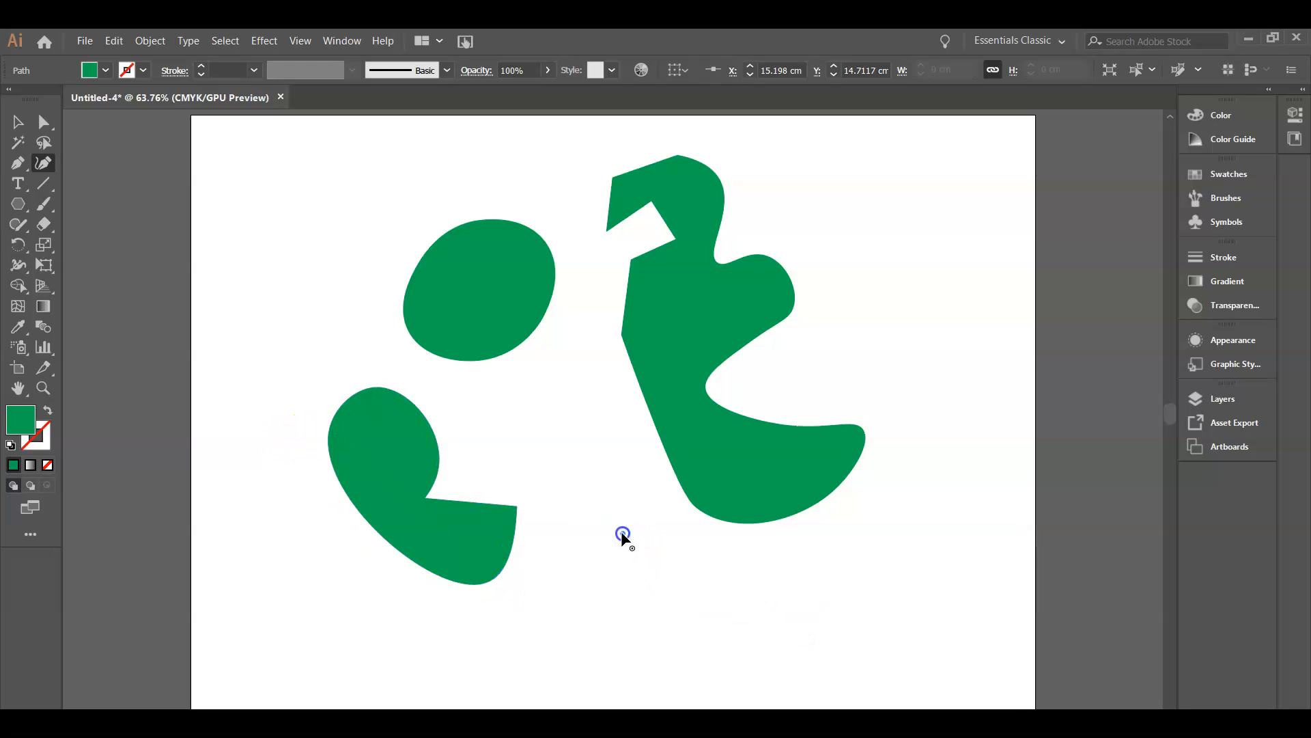
{"action": "left_click", "coordinate": [653, 572]}
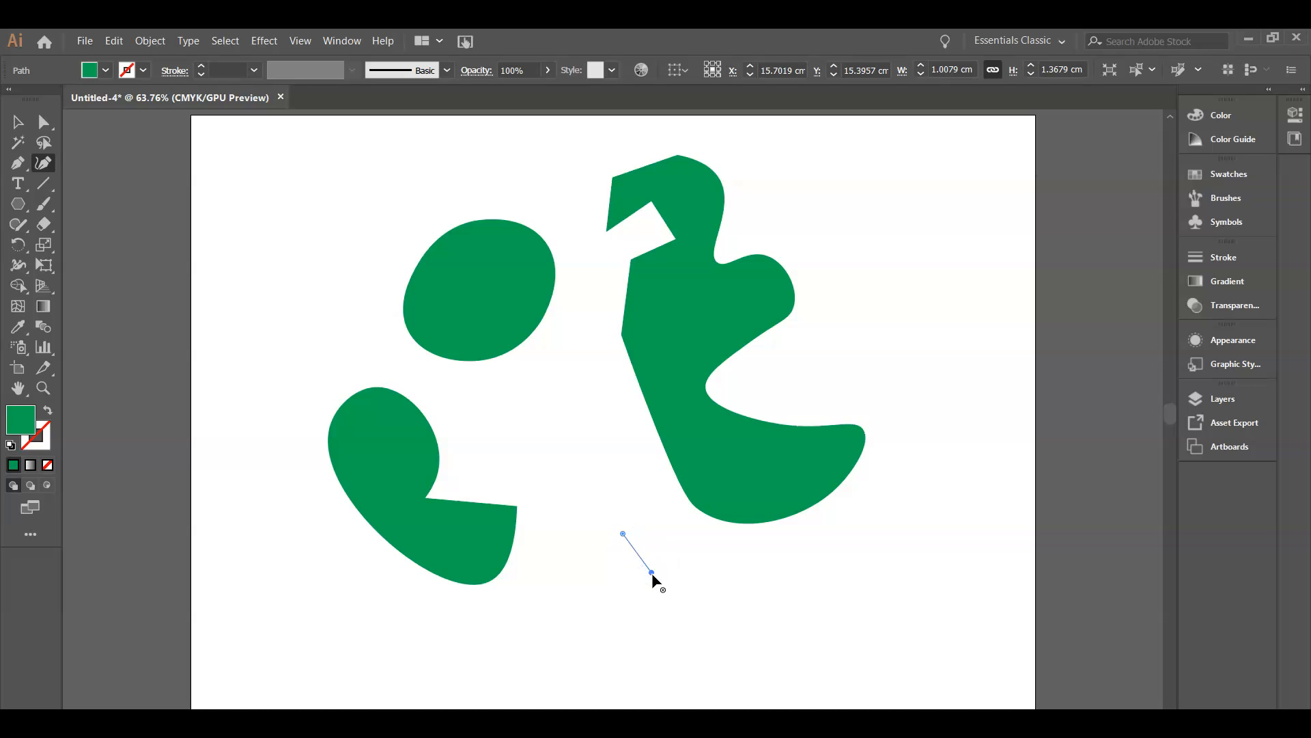
{"action": "left_click", "coordinate": [651, 617]}
{"action": "left_click", "coordinate": [610, 620]}
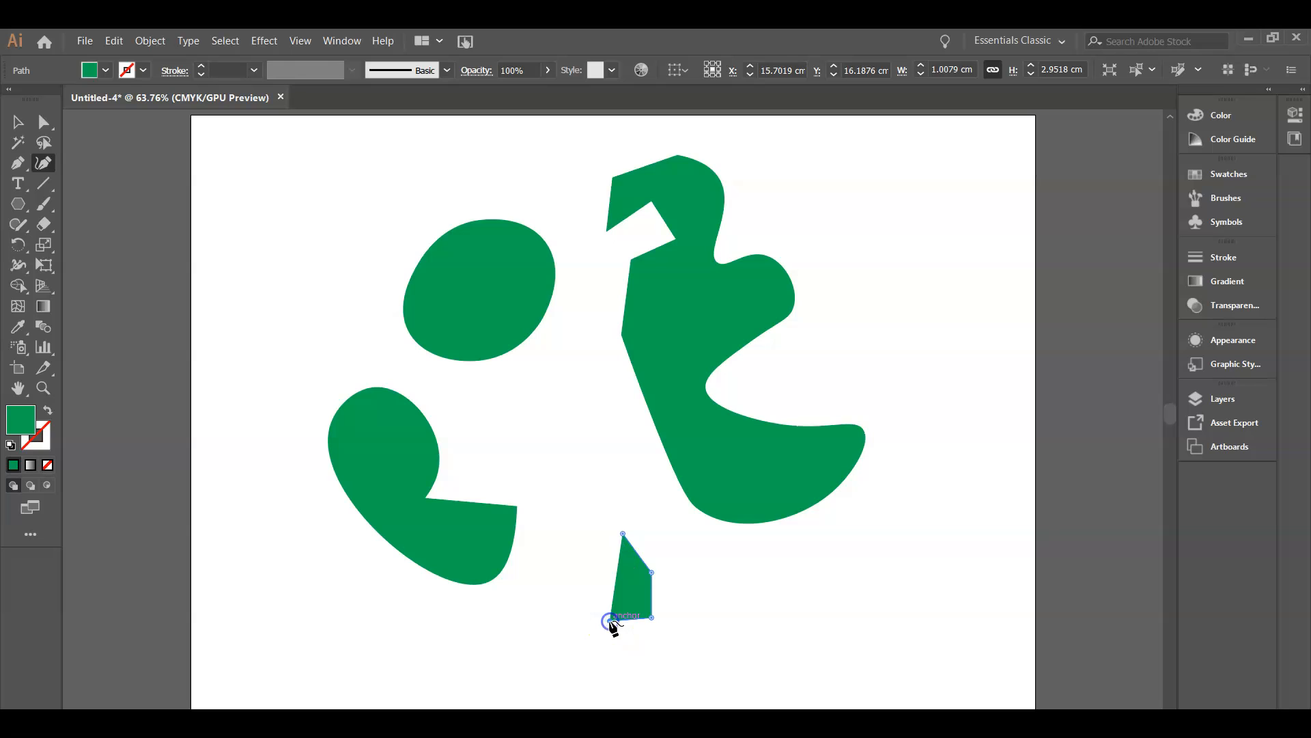
{"action": "left_click", "coordinate": [604, 573]}
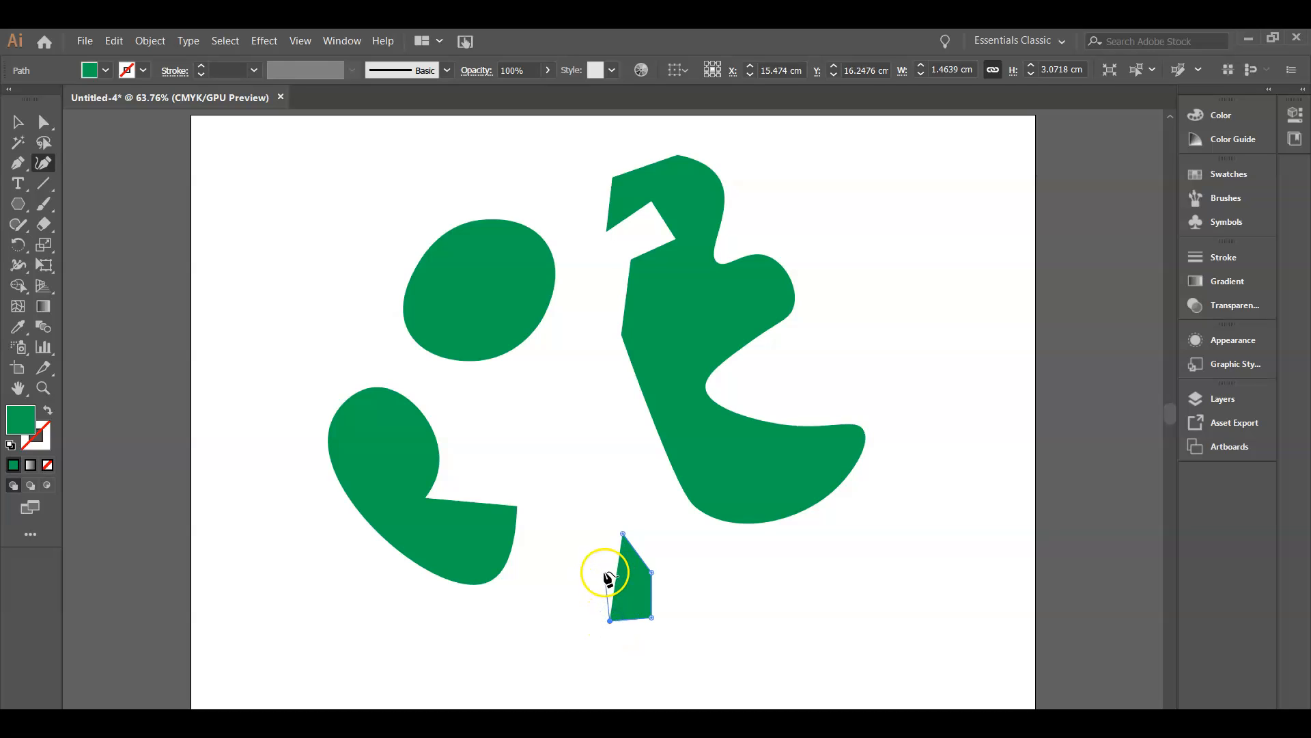
{"action": "left_click", "coordinate": [623, 533]}
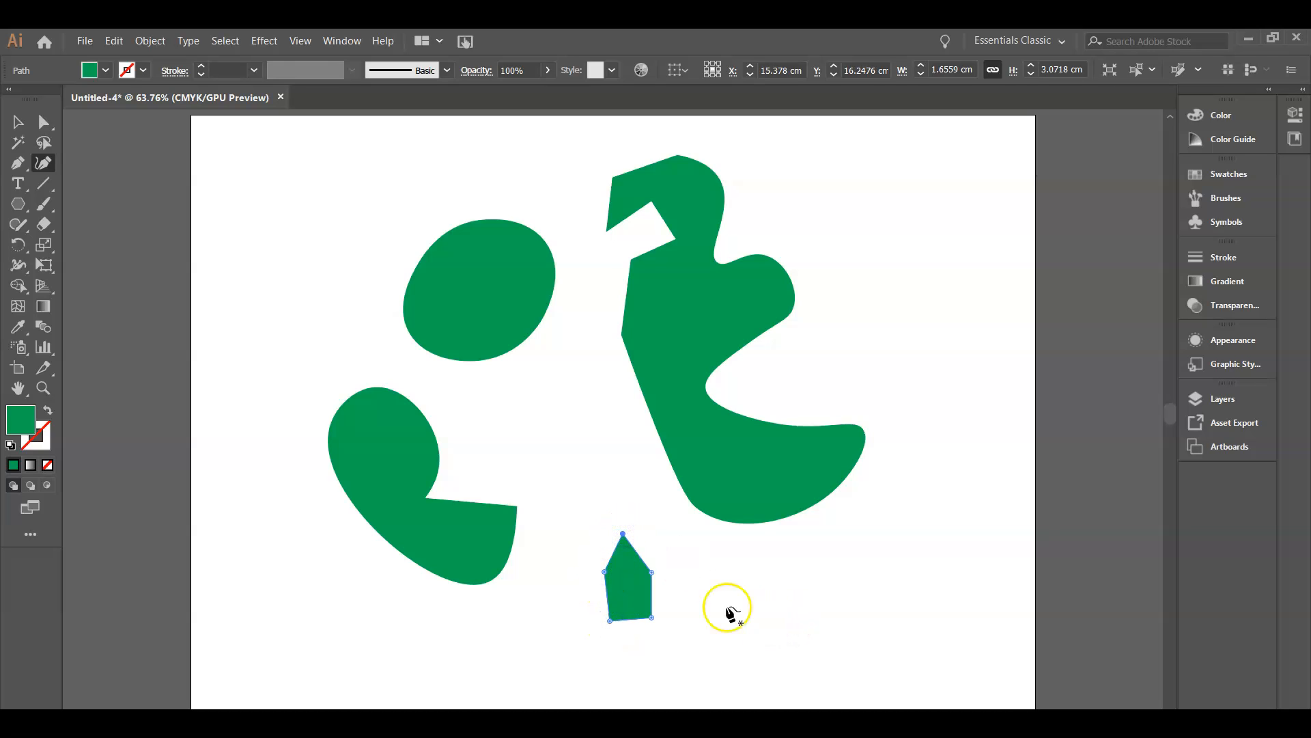
- Move all four green shapes toward the artboard's upper-left corner with the Selection tool, leaving the rest of the artboard free
{"action": "left_click", "coordinate": [20, 121]}
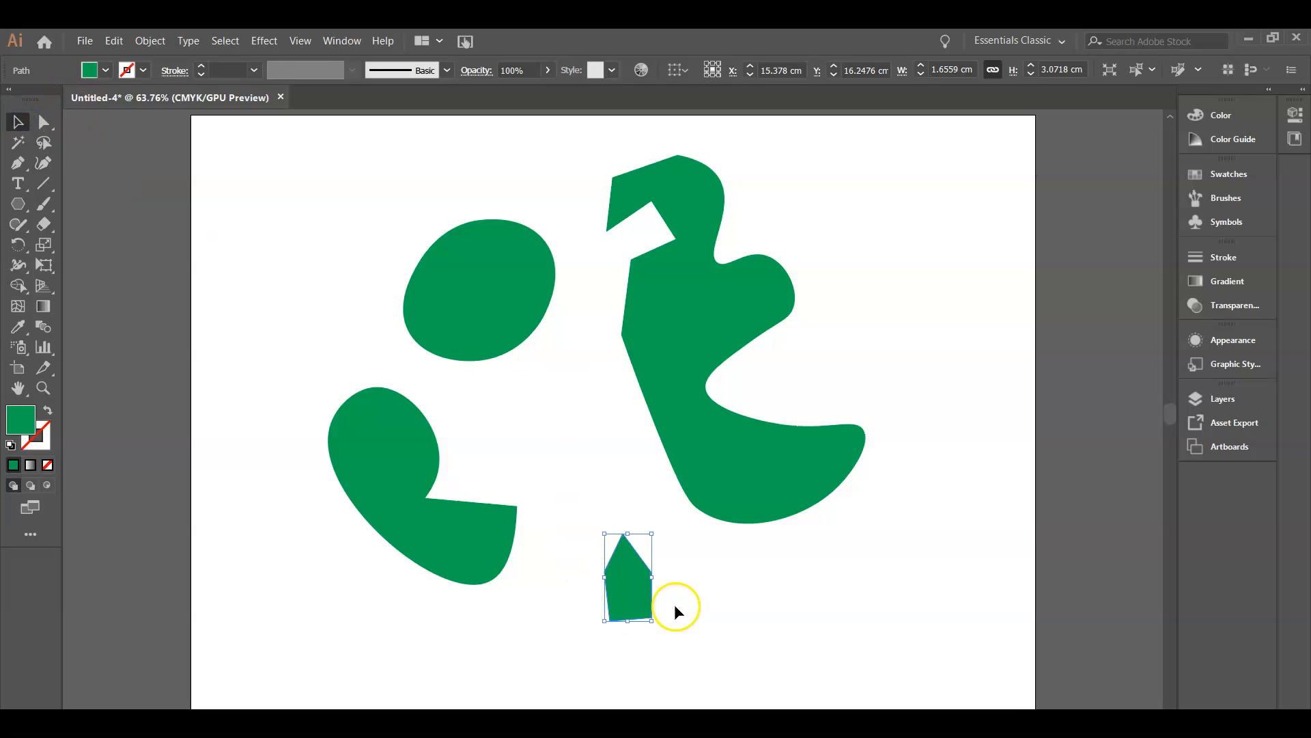
{"action": "left_click_drag", "start_coordinate": [612, 566], "coordinate": [565, 484]}
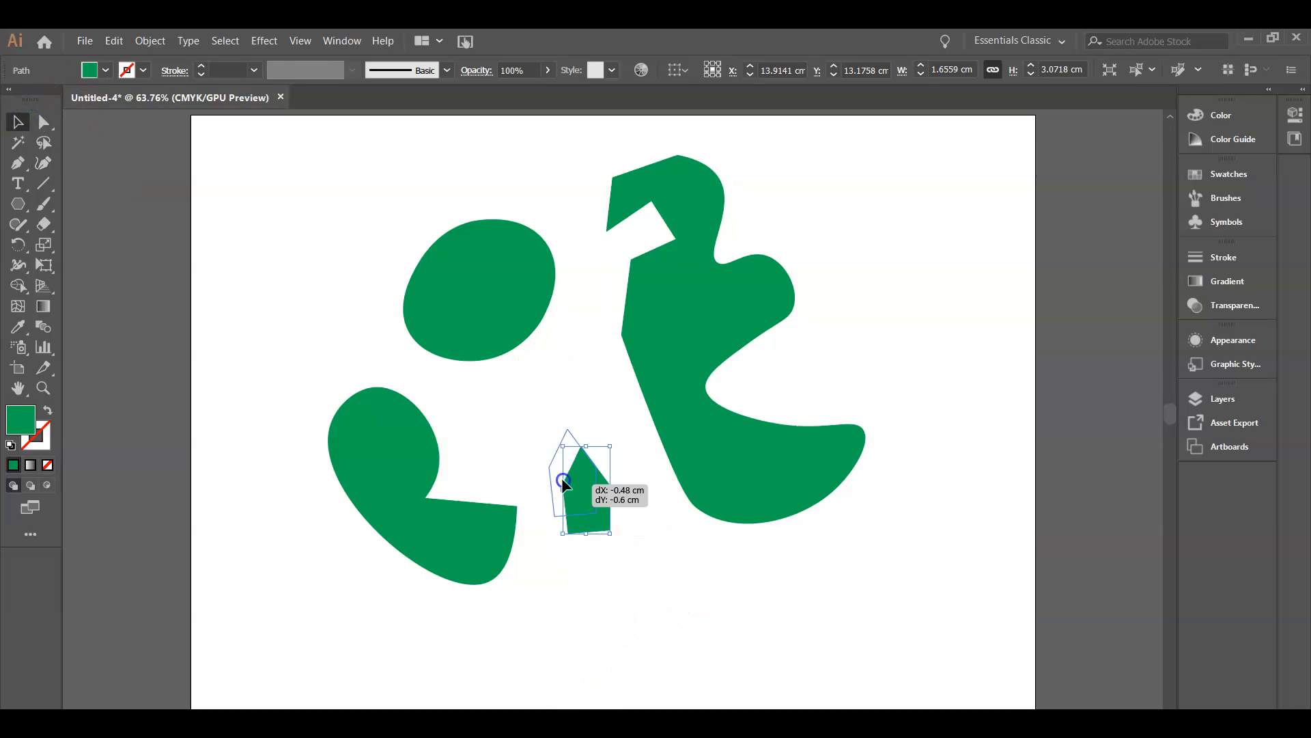
{"action": "left_click_drag", "start_coordinate": [457, 543], "coordinate": [407, 495]}
{"action": "left_click_drag", "start_coordinate": [472, 314], "coordinate": [278, 218]}
{"action": "left_click_drag", "start_coordinate": [321, 419], "coordinate": [254, 358]}
{"action": "left_click_drag", "start_coordinate": [560, 476], "coordinate": [427, 330]}
{"action": "left_click_drag", "start_coordinate": [703, 336], "coordinate": [538, 311]}
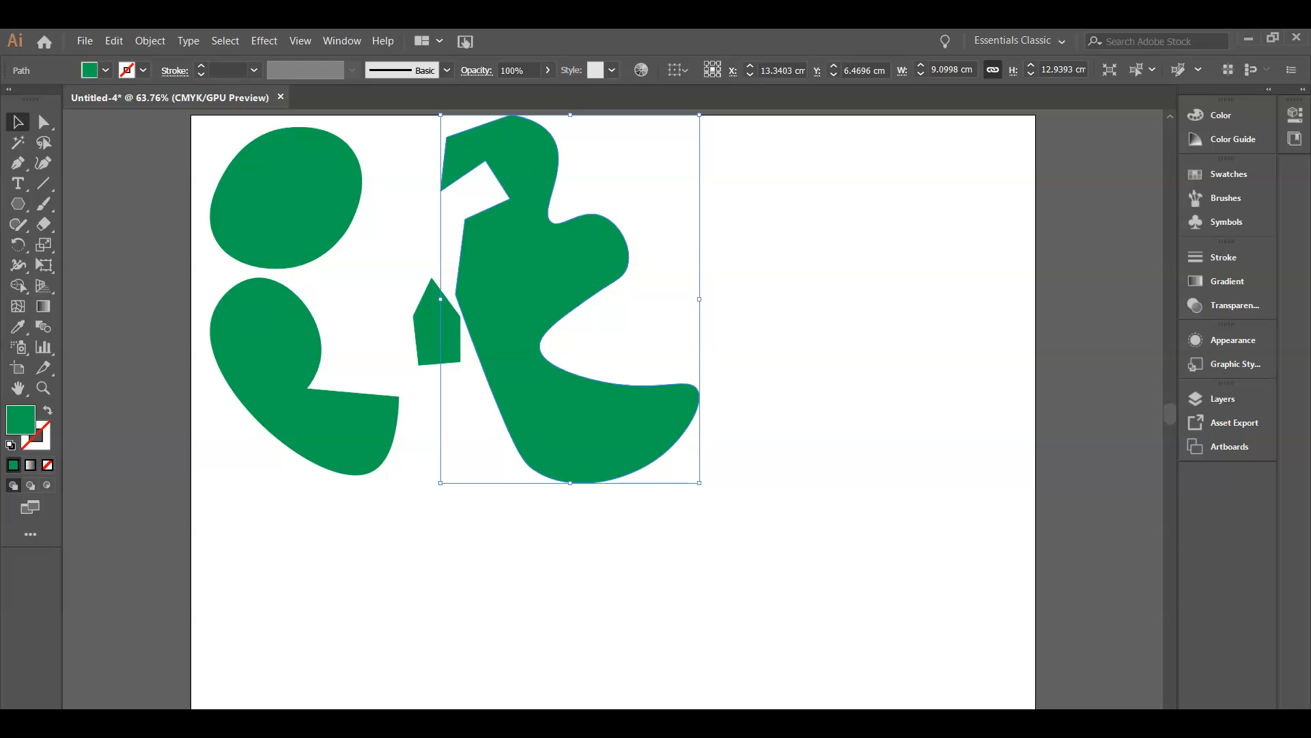
- Open the flower image iwanttodraw-1-5-draw-flower.png from the Desktop and bring it into the Untitled-4 document
{"action": "left_click", "coordinate": [83, 41]}
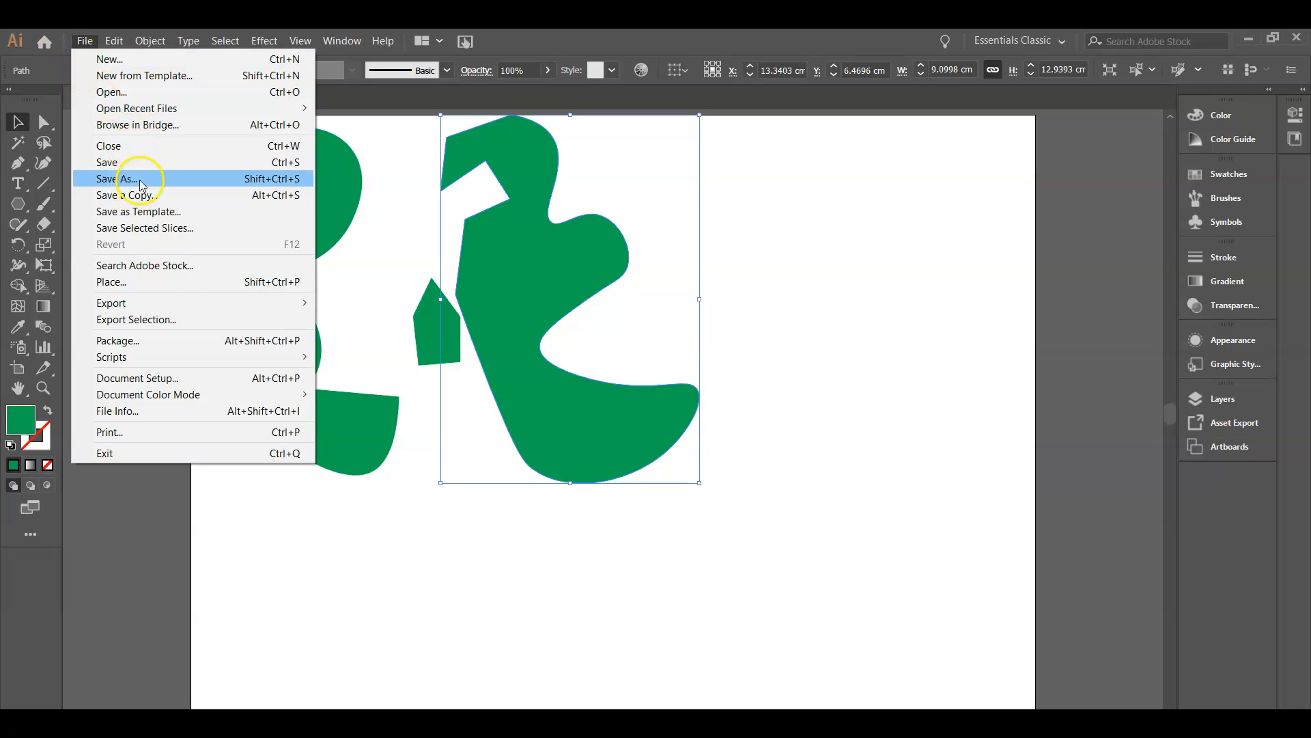
{"action": "left_click", "coordinate": [158, 92]}
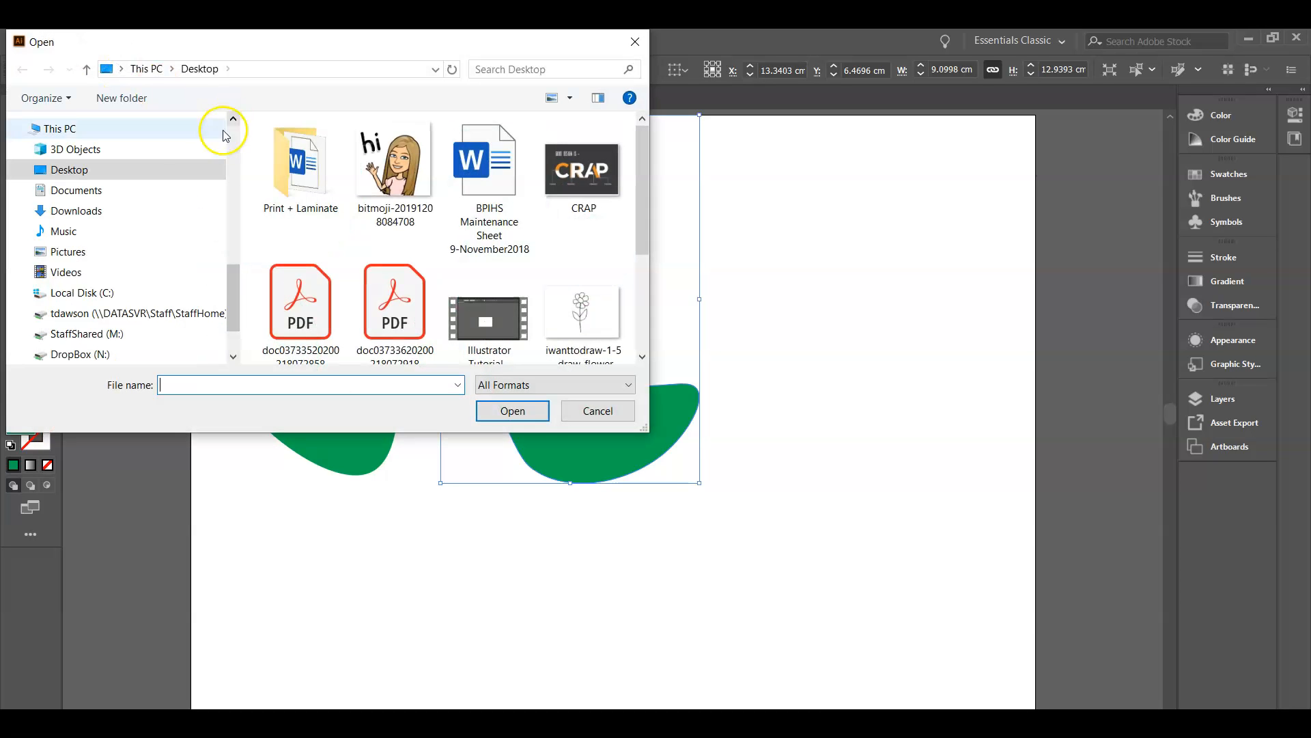
{"action": "left_click", "coordinate": [574, 325]}
{"action": "left_click", "coordinate": [513, 410]}
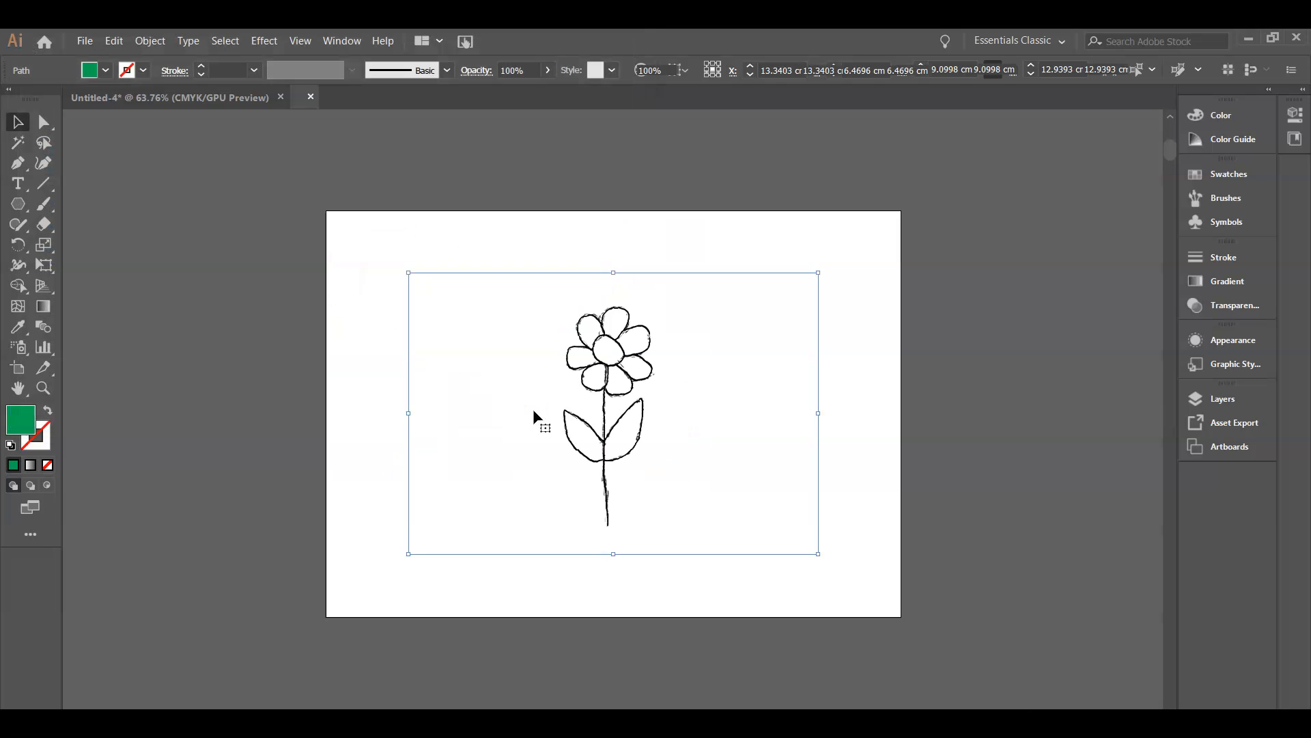
{"action": "left_click_drag", "start_coordinate": [590, 313], "coordinate": [756, 353]}
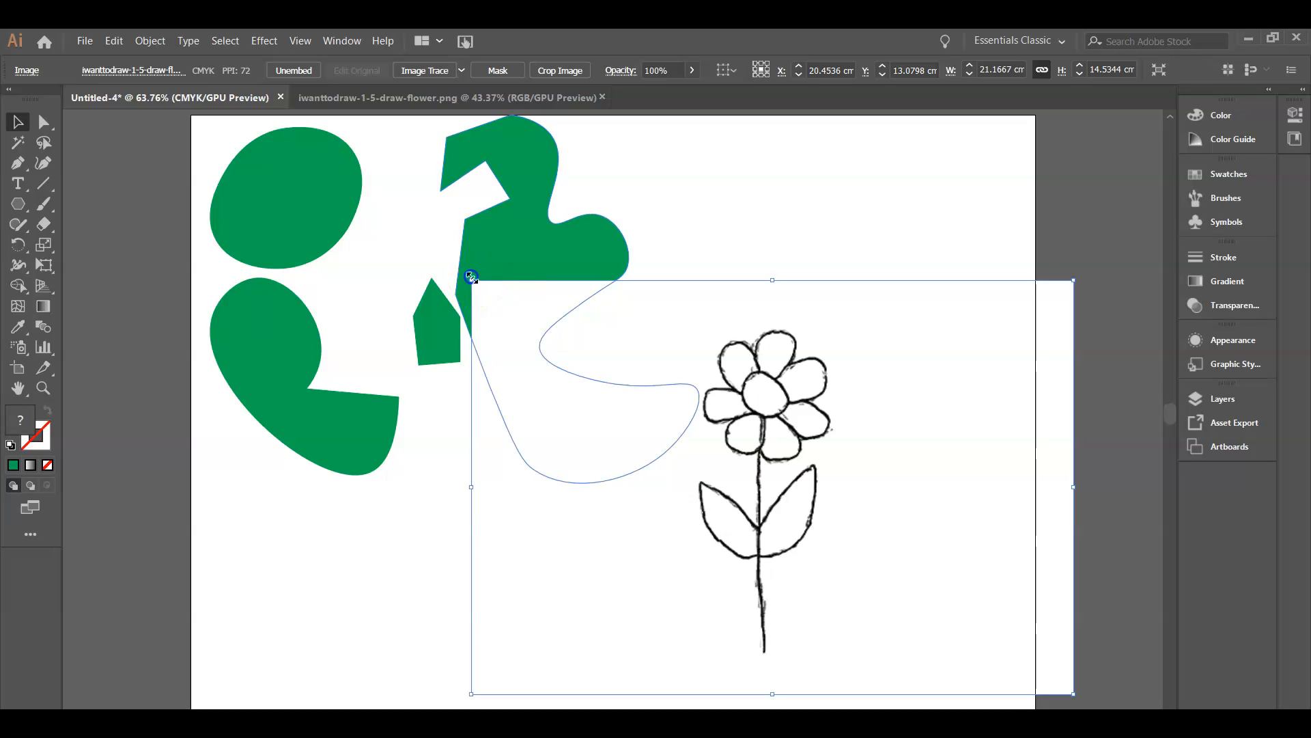
- Scale the flower image down to about 15.4 by 10.6 cm and move it up and left, partly over the green shapes
{"action": "left_click_drag", "start_coordinate": [472, 276], "coordinate": [635, 393]}
{"action": "left_click_drag", "start_coordinate": [860, 479], "coordinate": [618, 321]}
{"action": "key", "text": "ctrl+equal"}
{"action": "key", "text": "ctrl+equal"}
{"action": "key", "text": "ctrl+equal"}
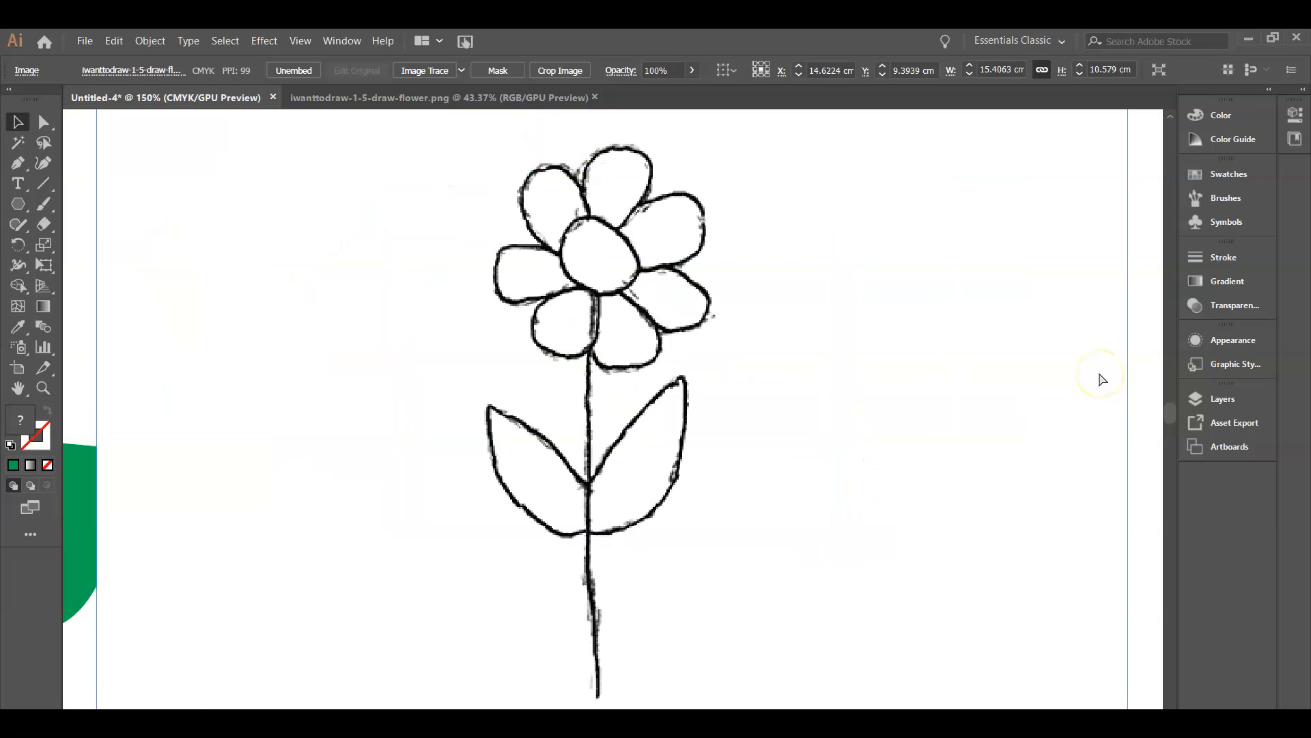
{"action": "key", "text": "ctrl+minus"}
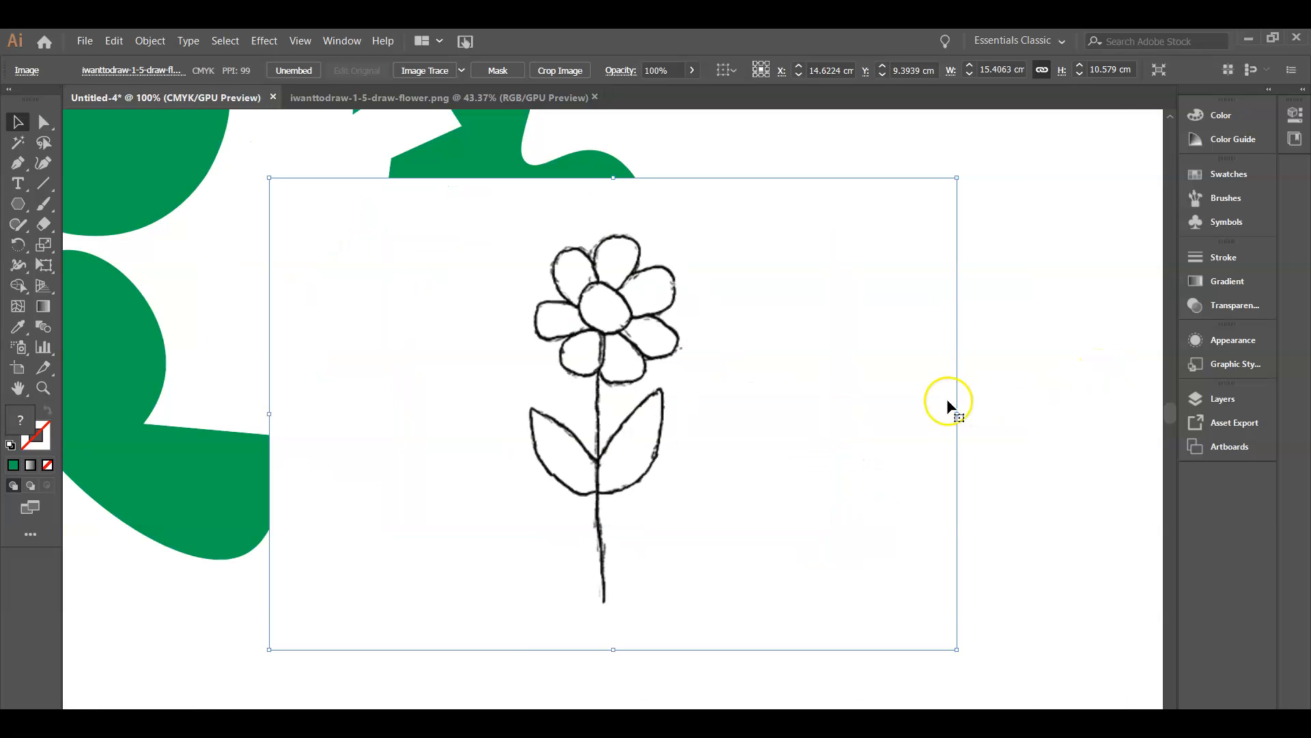
{"action": "key", "text": "ctrl+minus"}
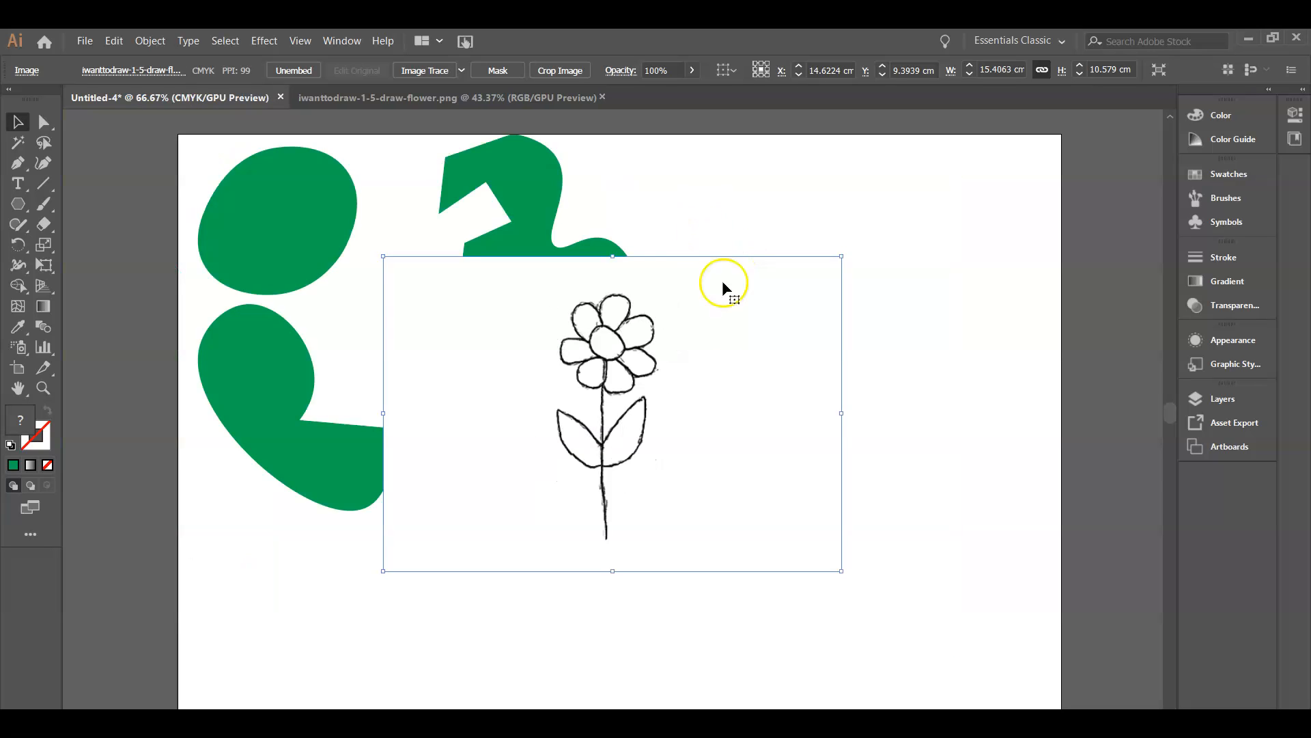
- Put the flower image on a new layer of its own and place that layer below Layer 1
{"action": "left_click", "coordinate": [1216, 403]}
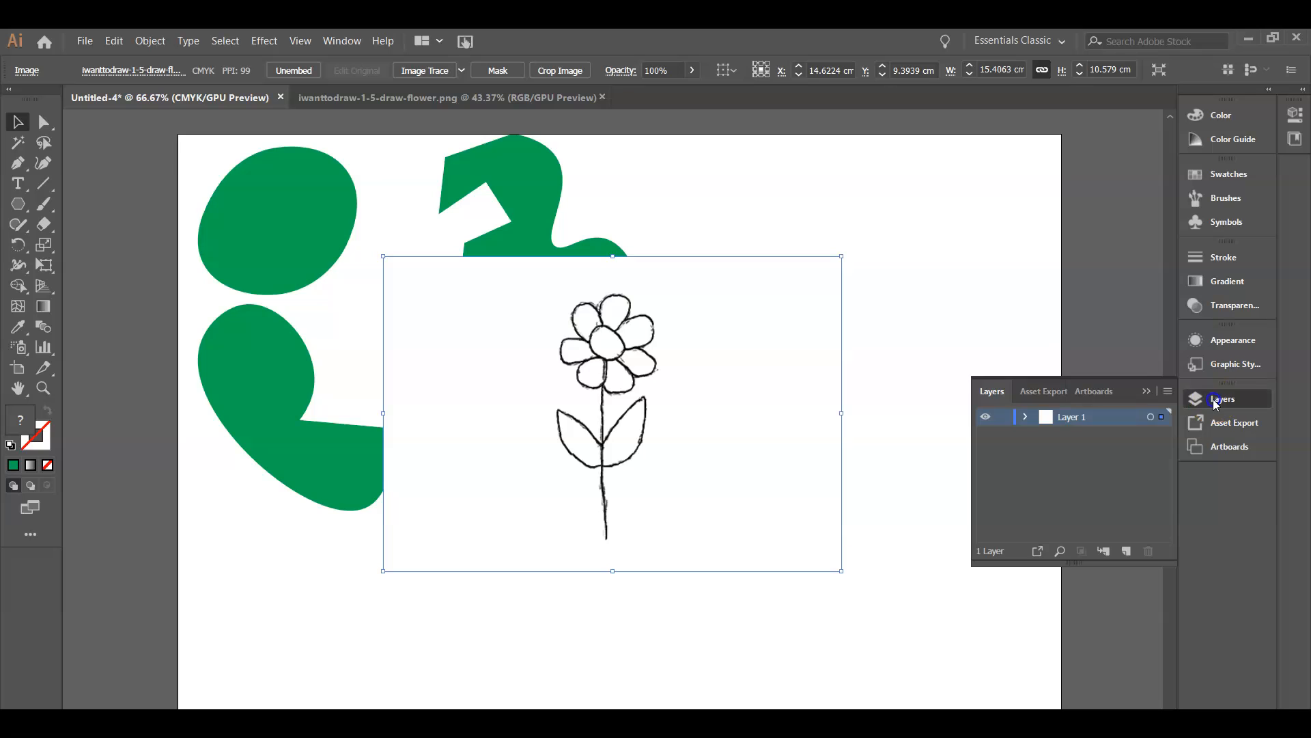
{"action": "left_click", "coordinate": [1026, 417]}
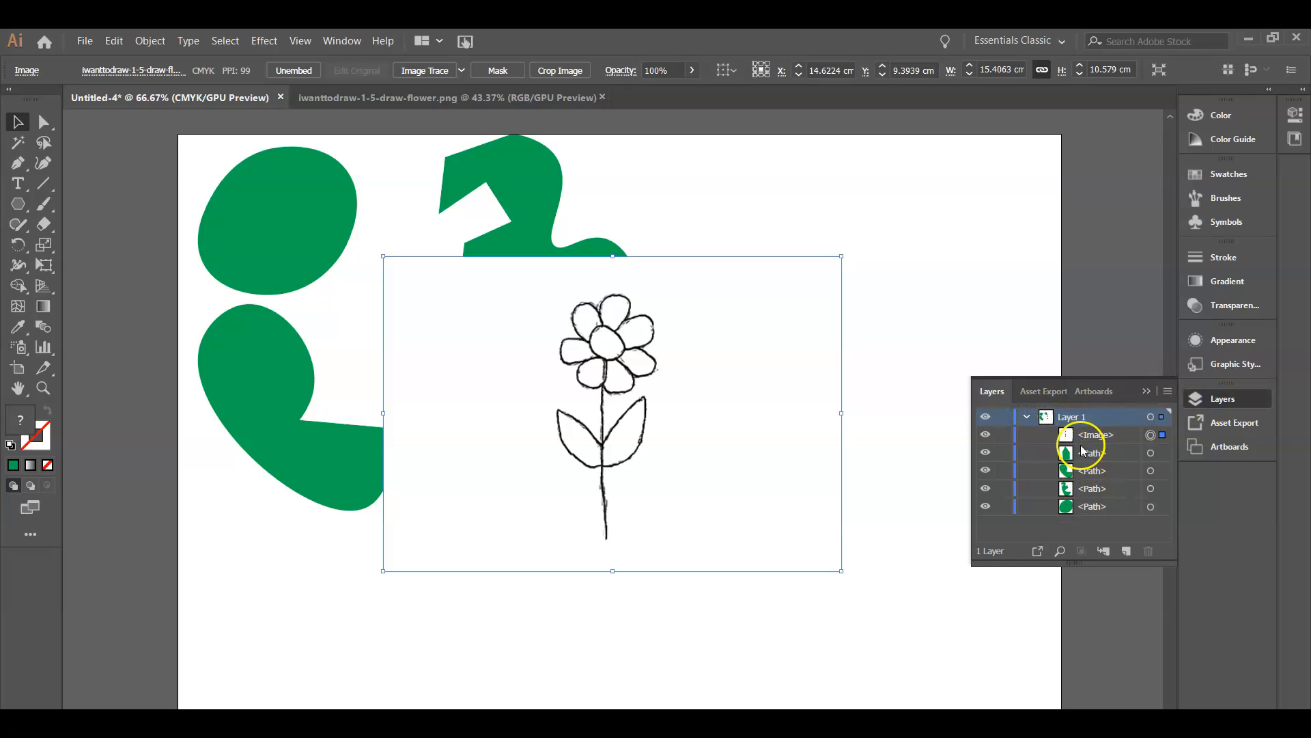
{"action": "left_click", "coordinate": [1082, 437]}
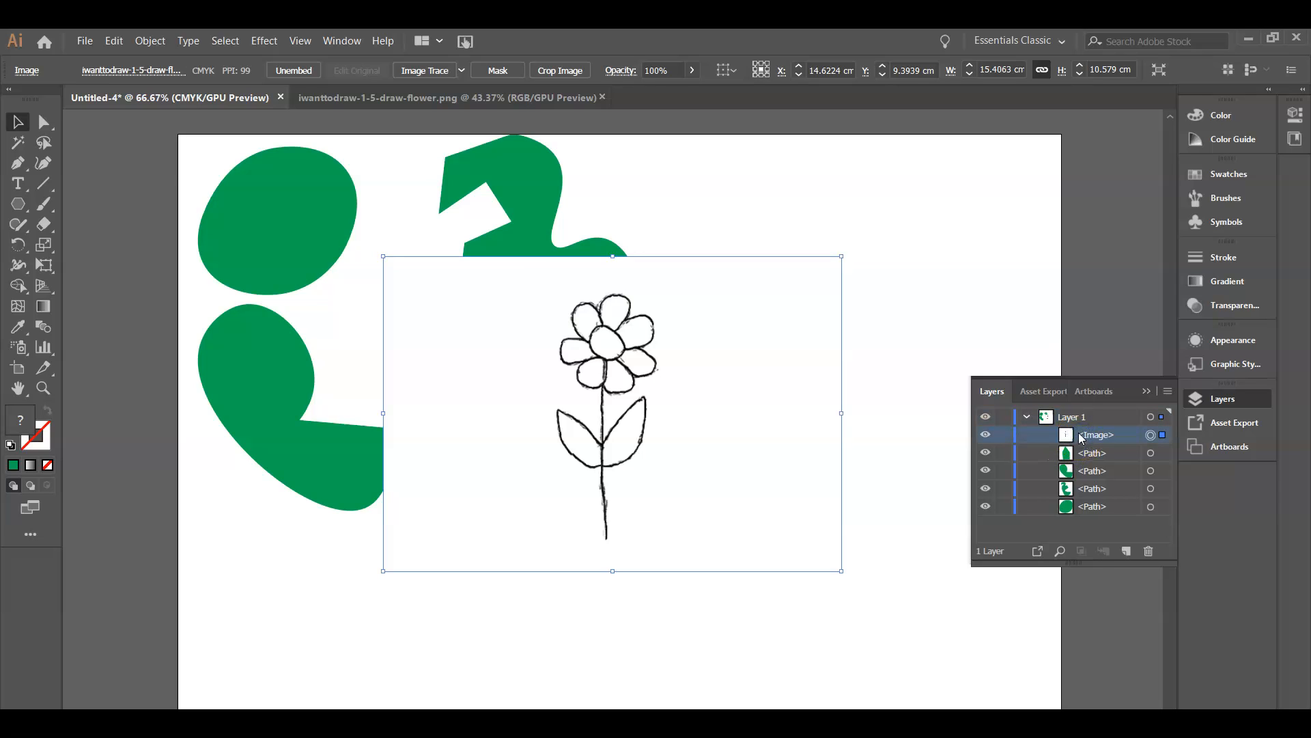
{"action": "left_click", "coordinate": [1128, 554]}
{"action": "left_click_drag", "start_coordinate": [1087, 454], "coordinate": [1088, 523]}
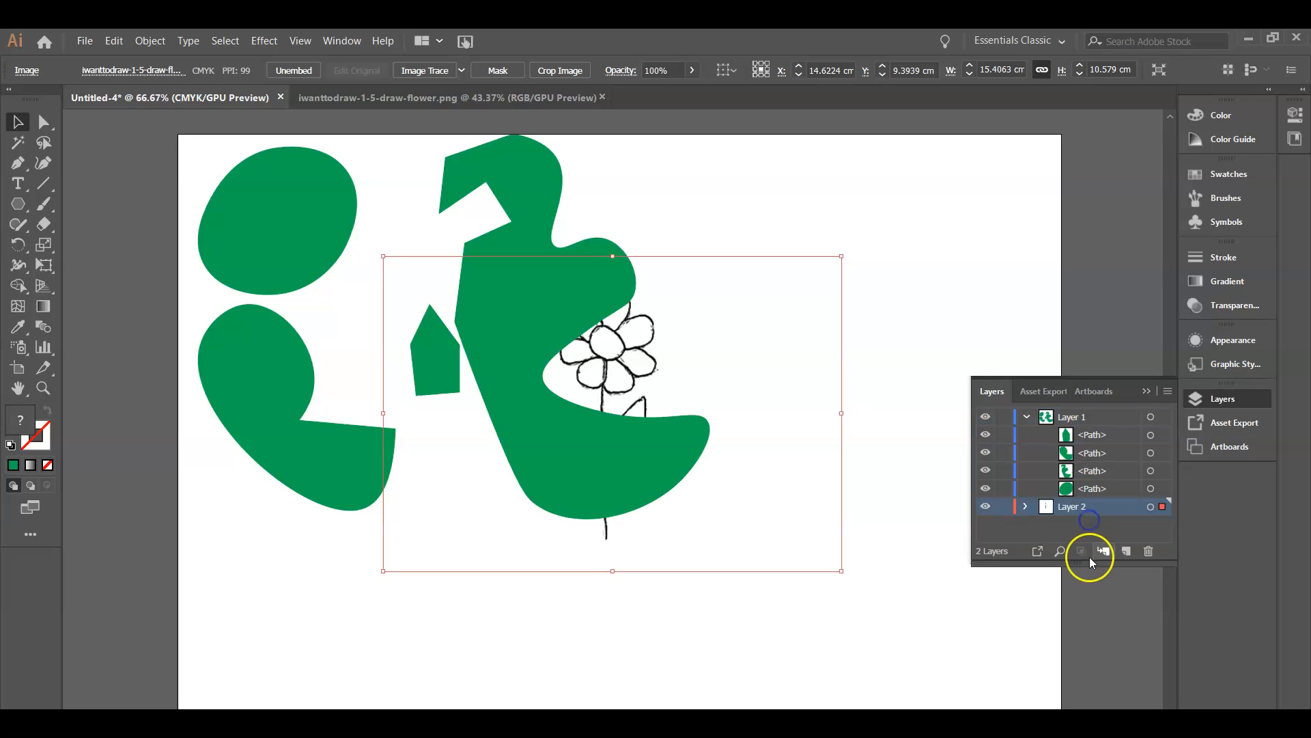
- Move the flower image right onto the free artboard area and the large green shape left over the other green shapes
{"action": "left_click", "coordinate": [901, 294]}
{"action": "left_click_drag", "start_coordinate": [618, 351], "coordinate": [799, 342]}
{"action": "left_click_drag", "start_coordinate": [583, 307], "coordinate": [429, 290]}
{"action": "left_click_drag", "start_coordinate": [316, 302], "coordinate": [347, 291]}
{"action": "left_click", "coordinate": [736, 188]}
- Make Layer 1 the active layer, choose the Curvature tool and collapse the layer list
{"action": "left_click", "coordinate": [1065, 512]}
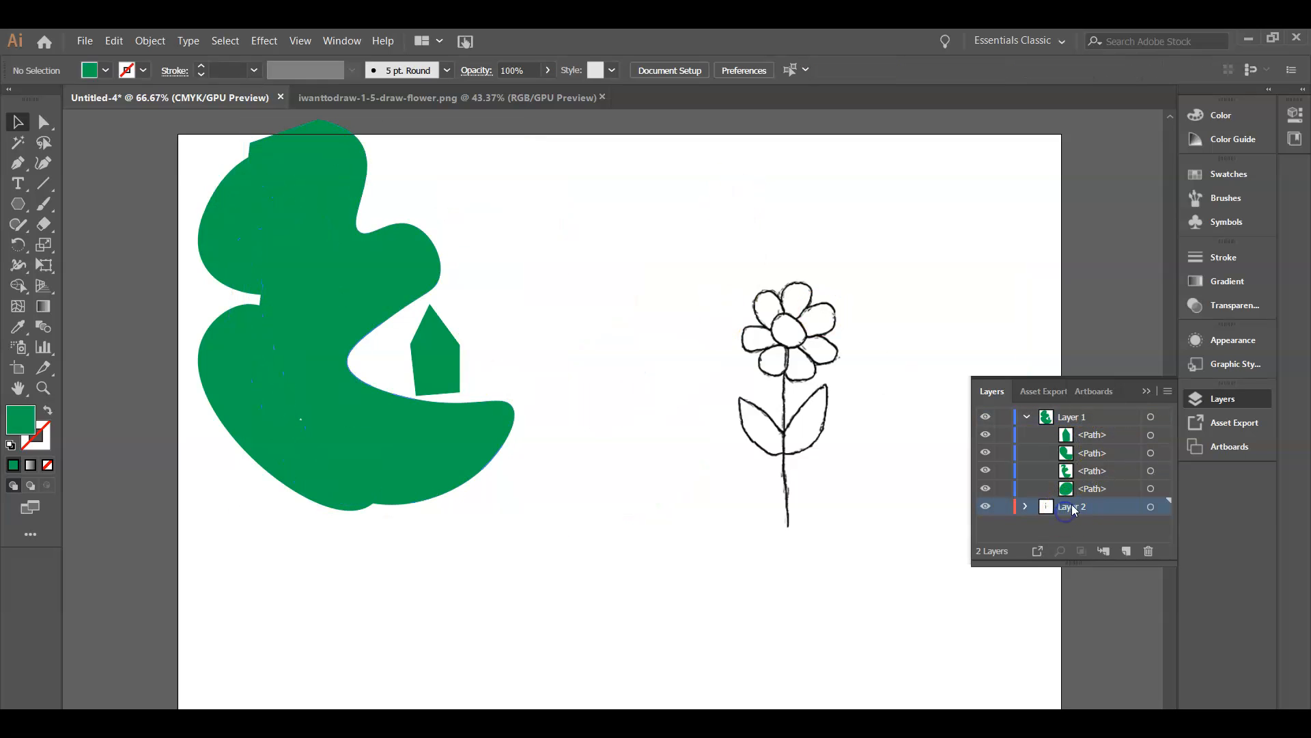
{"action": "left_click", "coordinate": [1066, 417]}
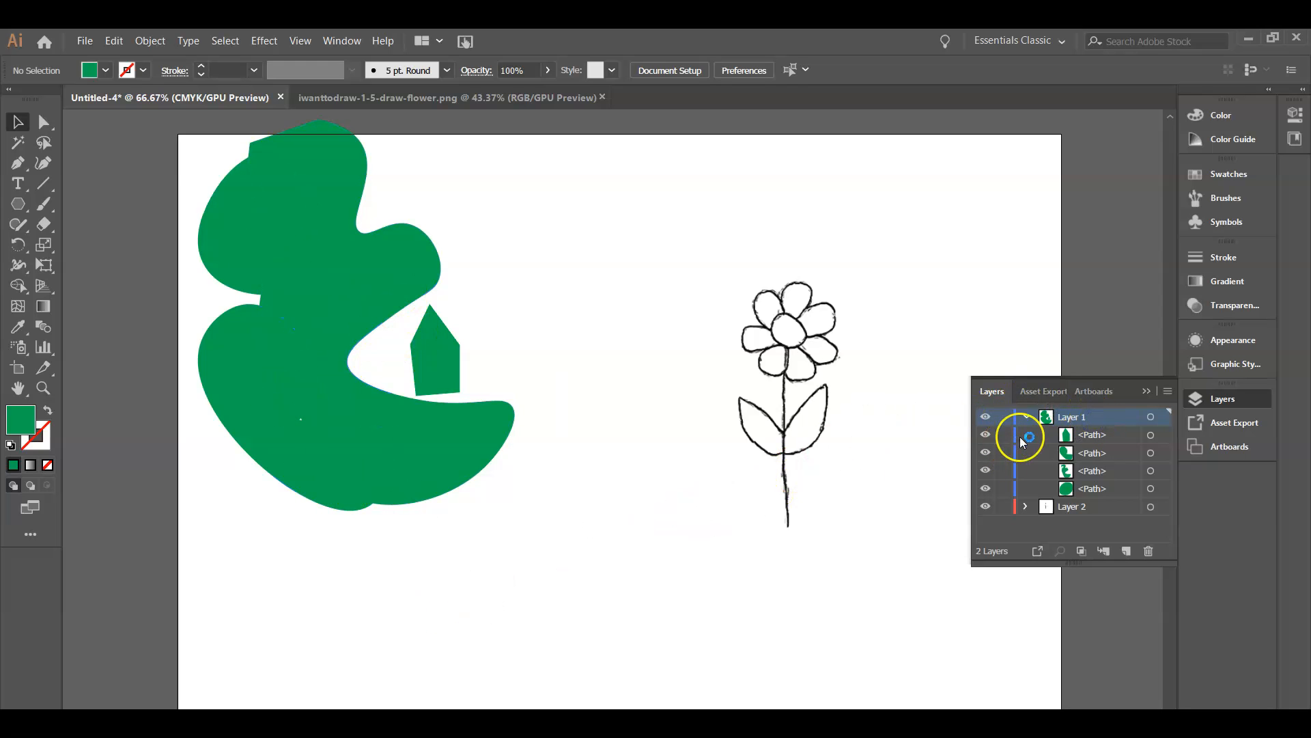
{"action": "left_click", "coordinate": [43, 164]}
{"action": "left_click", "coordinate": [1147, 390]}
- Trace the round centre of the flower sketch as a closed Curvature tool shape, about 1.2 by 1.1 cm
{"action": "key", "text": "ctrl+plus"}
{"action": "key", "text": "ctrl+plus"}
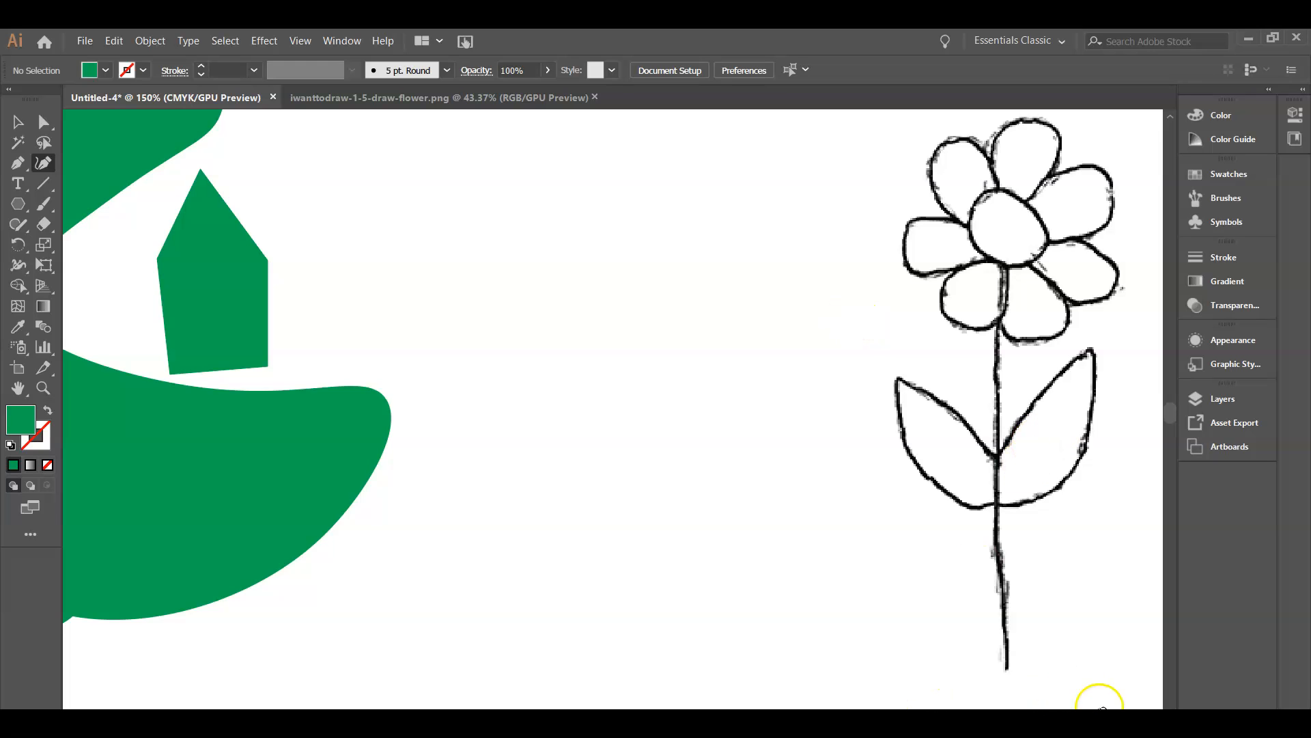
{"action": "scroll", "coordinate": [613, 409], "scroll_direction": "right", "scroll_amount": 6}
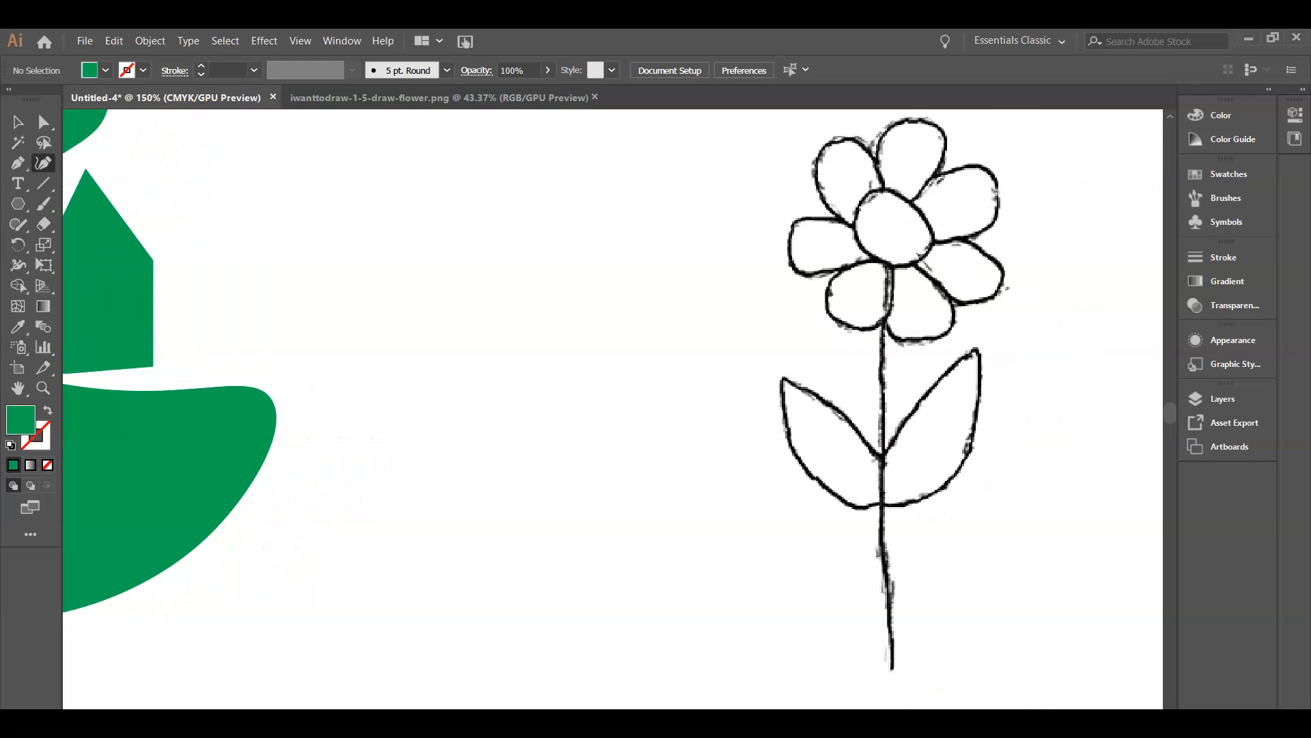
{"action": "scroll", "coordinate": [711, 383], "scroll_direction": "up", "scroll_amount": 2}
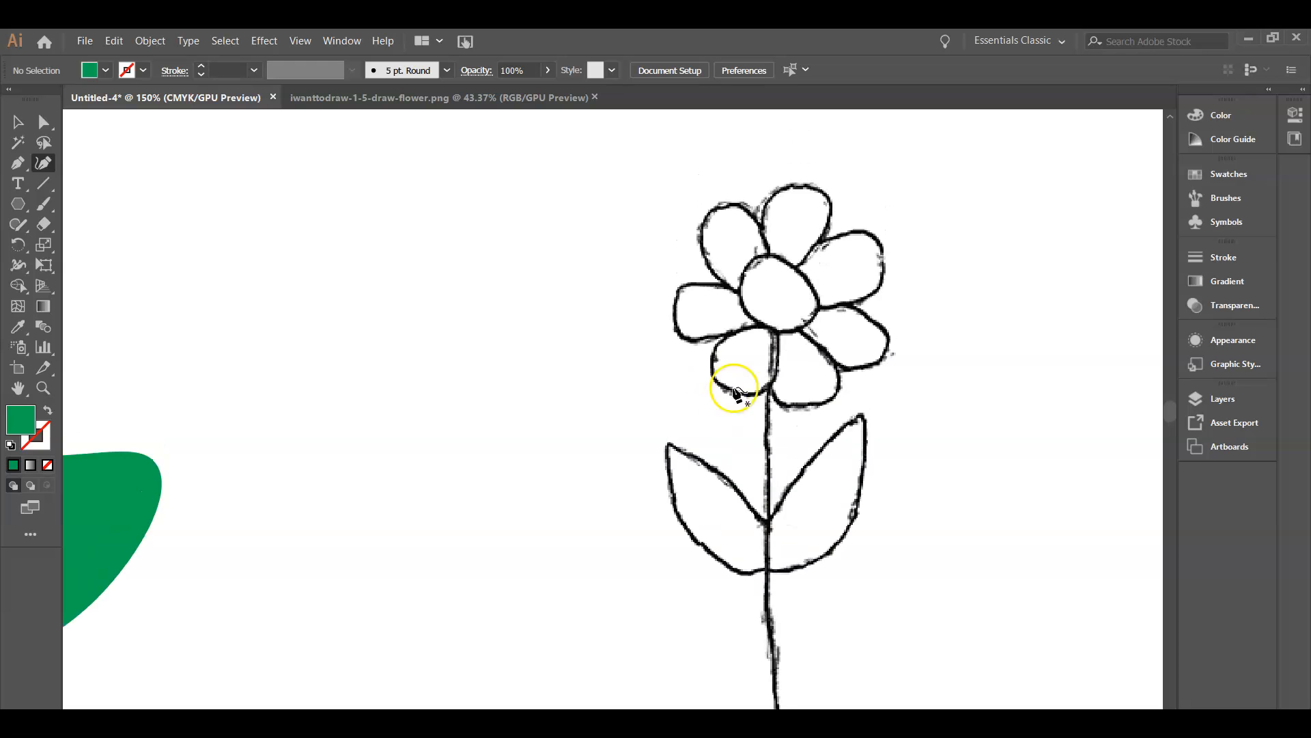
{"action": "left_click", "coordinate": [742, 278]}
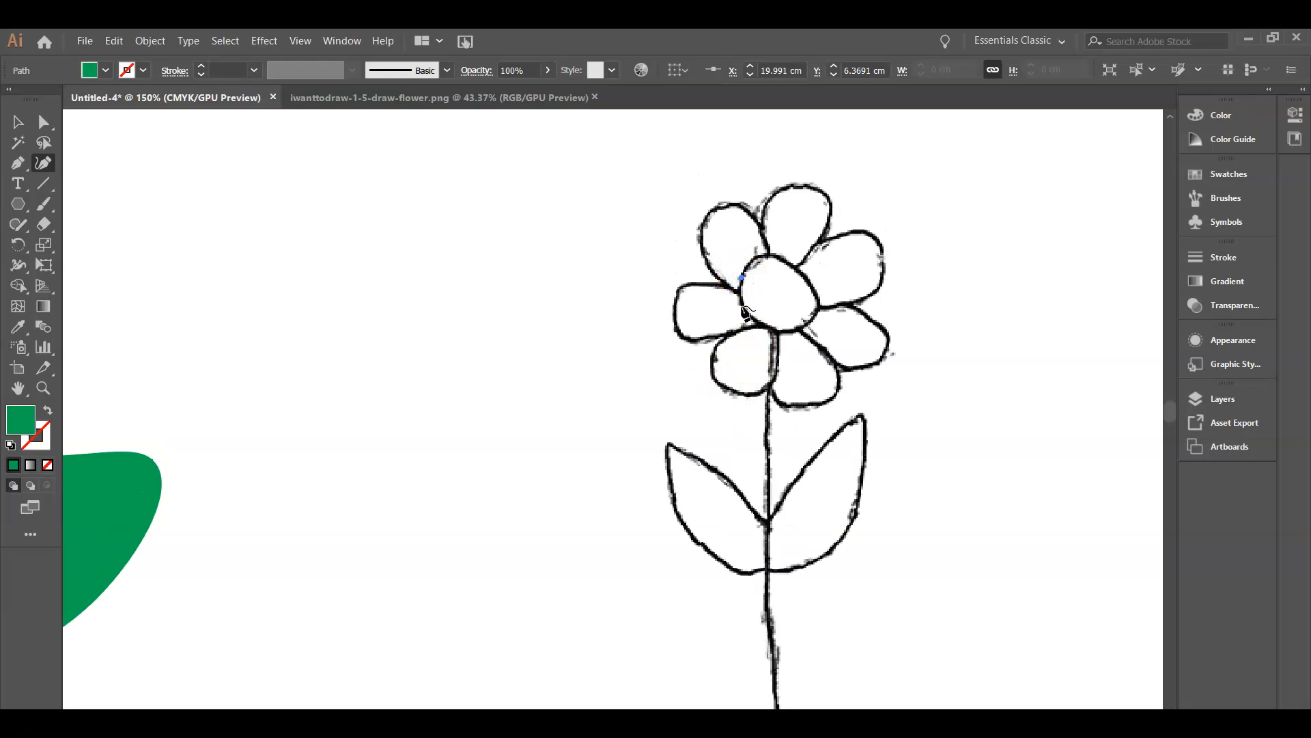
{"action": "left_click", "coordinate": [743, 306]}
{"action": "left_click", "coordinate": [767, 326]}
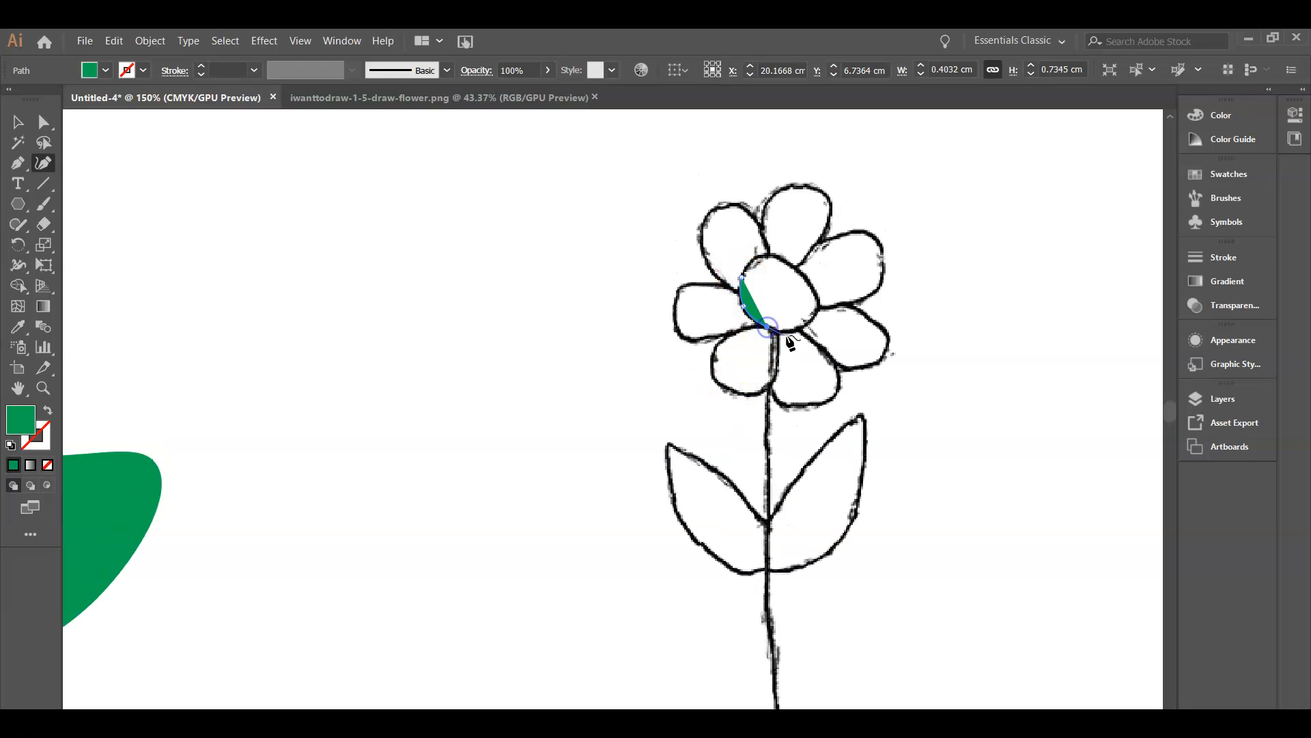
{"action": "left_click", "coordinate": [797, 330]}
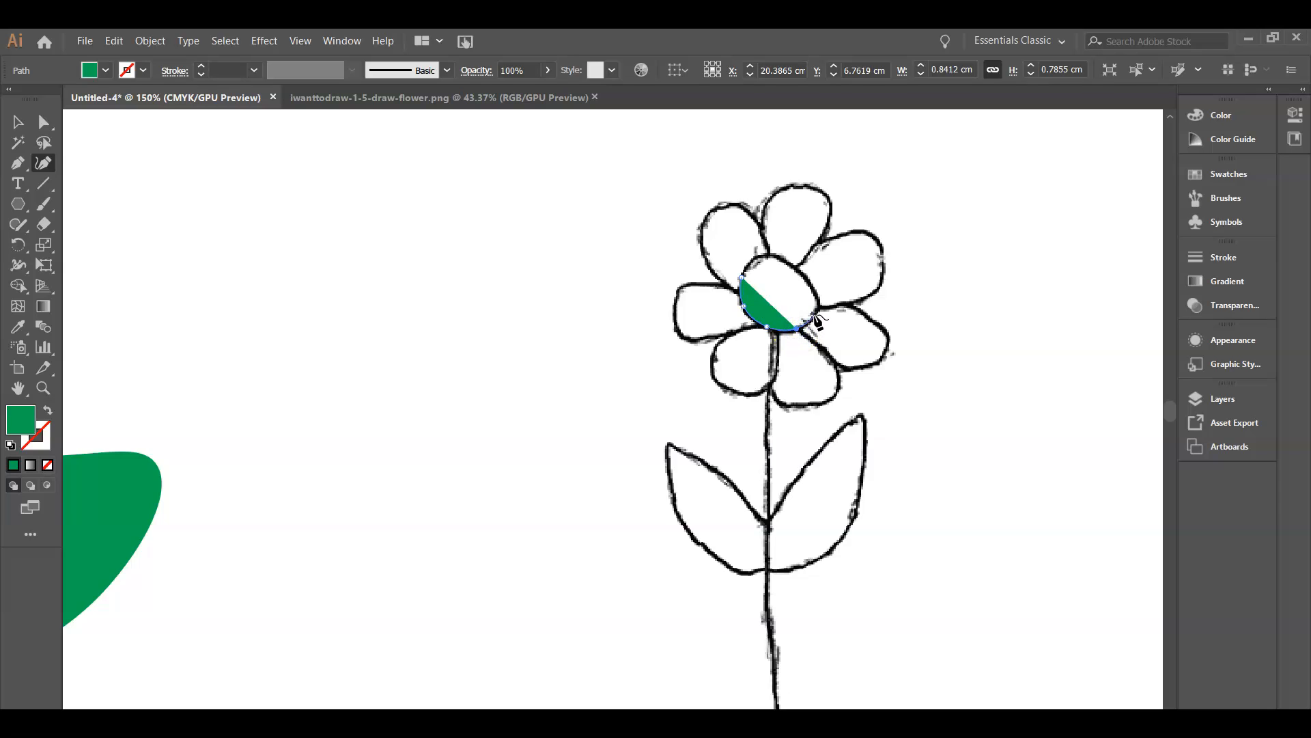
{"action": "left_click", "coordinate": [817, 313]}
{"action": "left_click", "coordinate": [815, 292]}
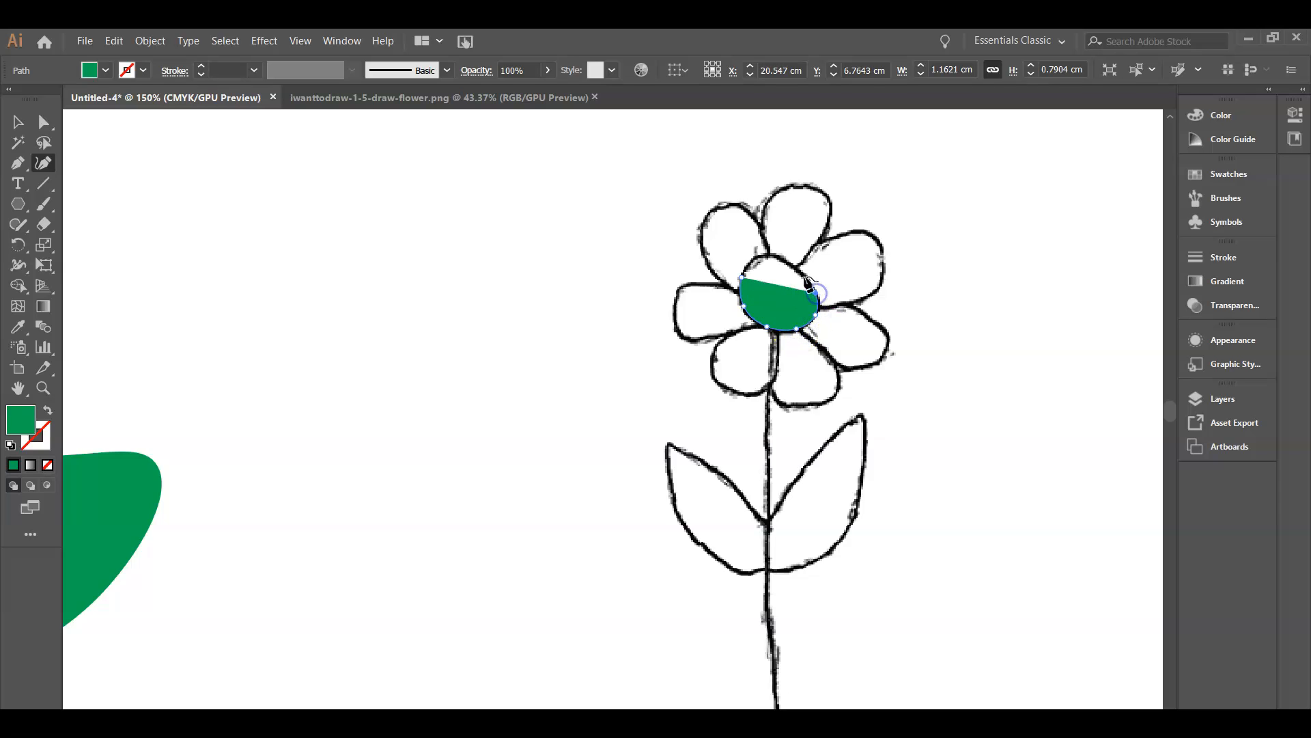
{"action": "left_click", "coordinate": [804, 272]}
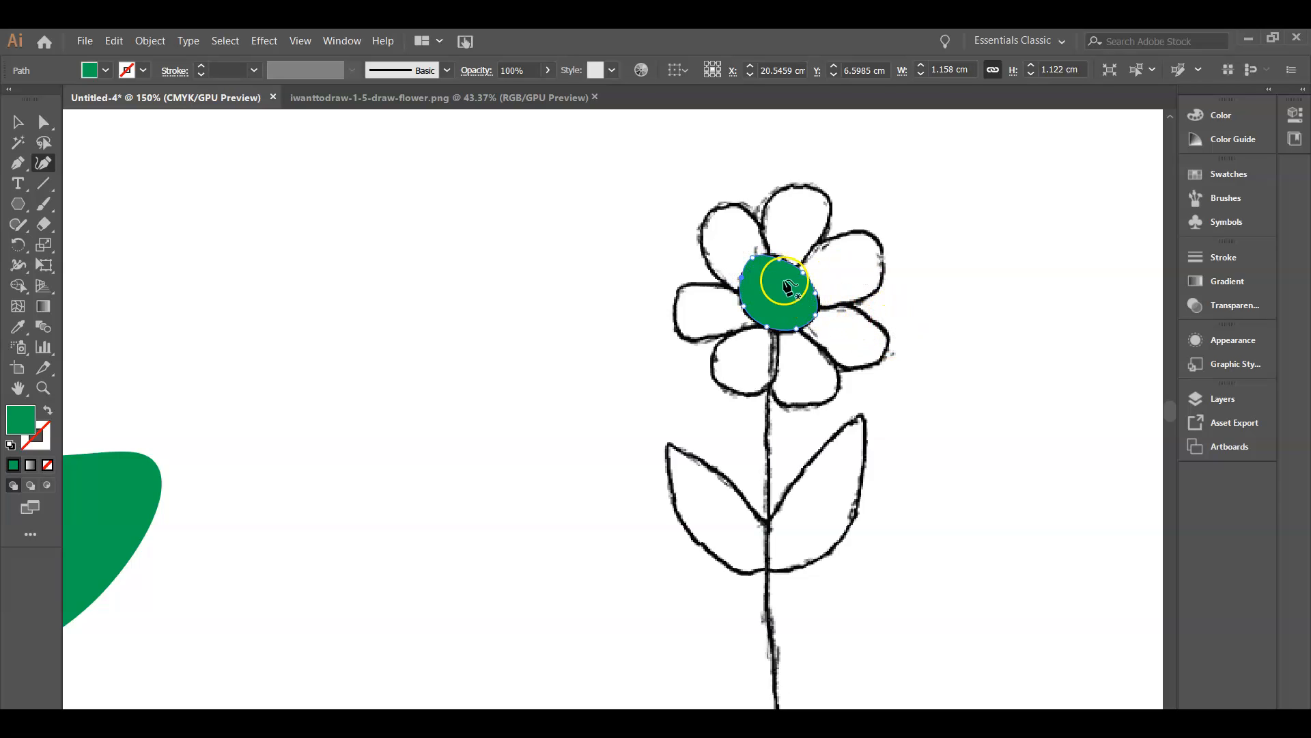
{"action": "left_click", "coordinate": [740, 280]}
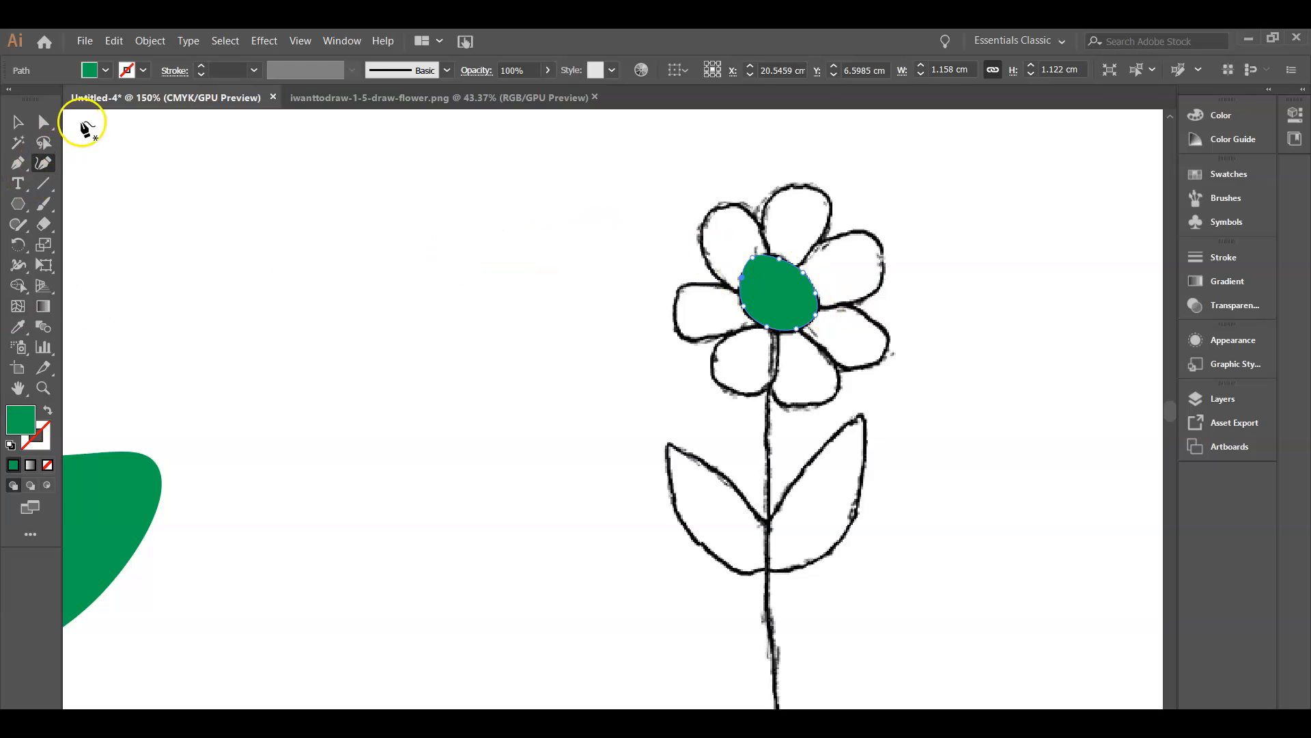
- Fill the traced flower centre with yellow and show the layer list with Layer 1 active
{"action": "left_click", "coordinate": [106, 70]}
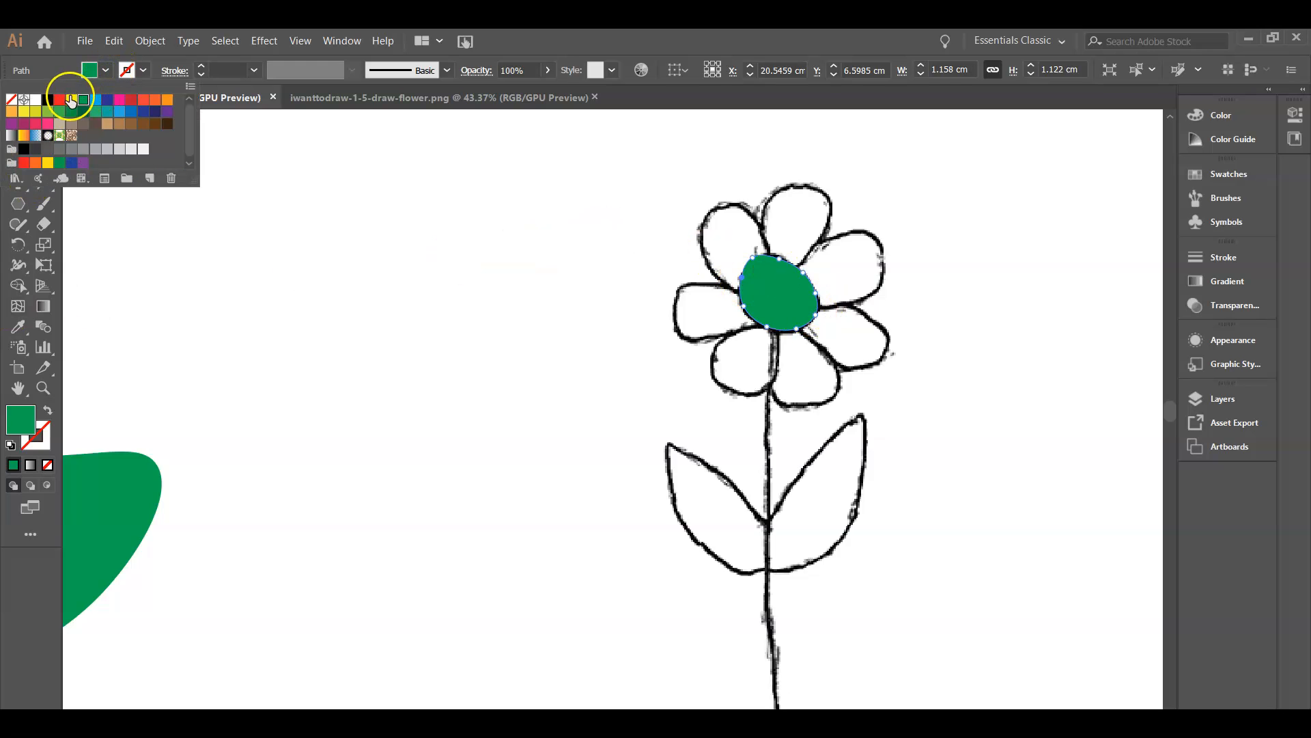
{"action": "left_click", "coordinate": [71, 100]}
{"action": "left_click", "coordinate": [555, 266]}
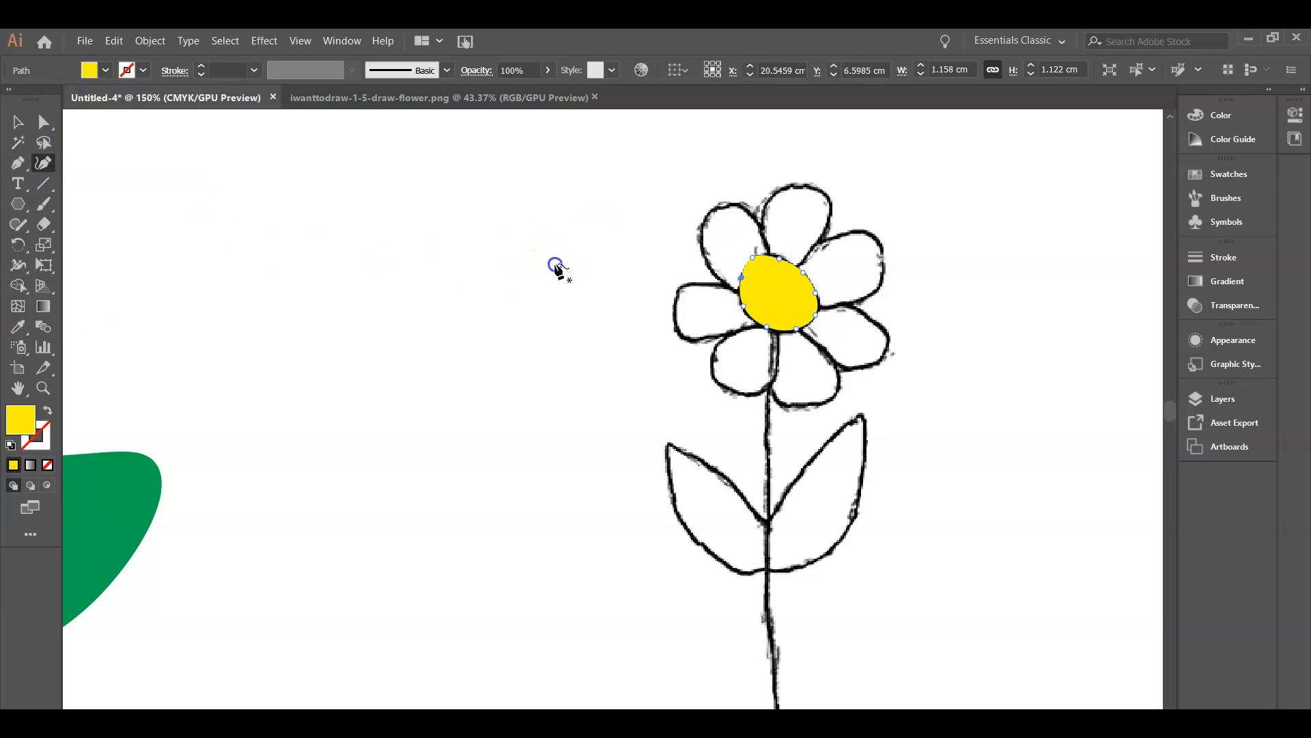
{"action": "left_click", "coordinate": [1219, 399]}
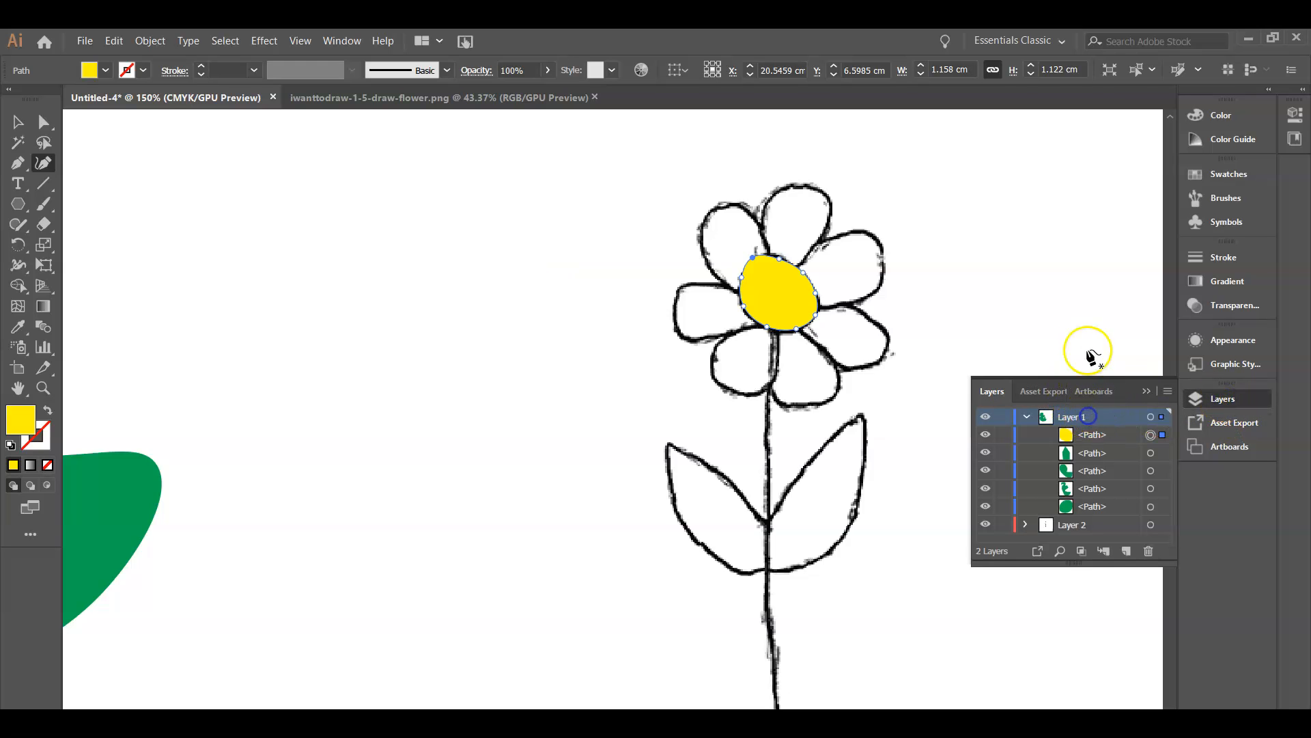
{"action": "left_click", "coordinate": [1079, 329]}
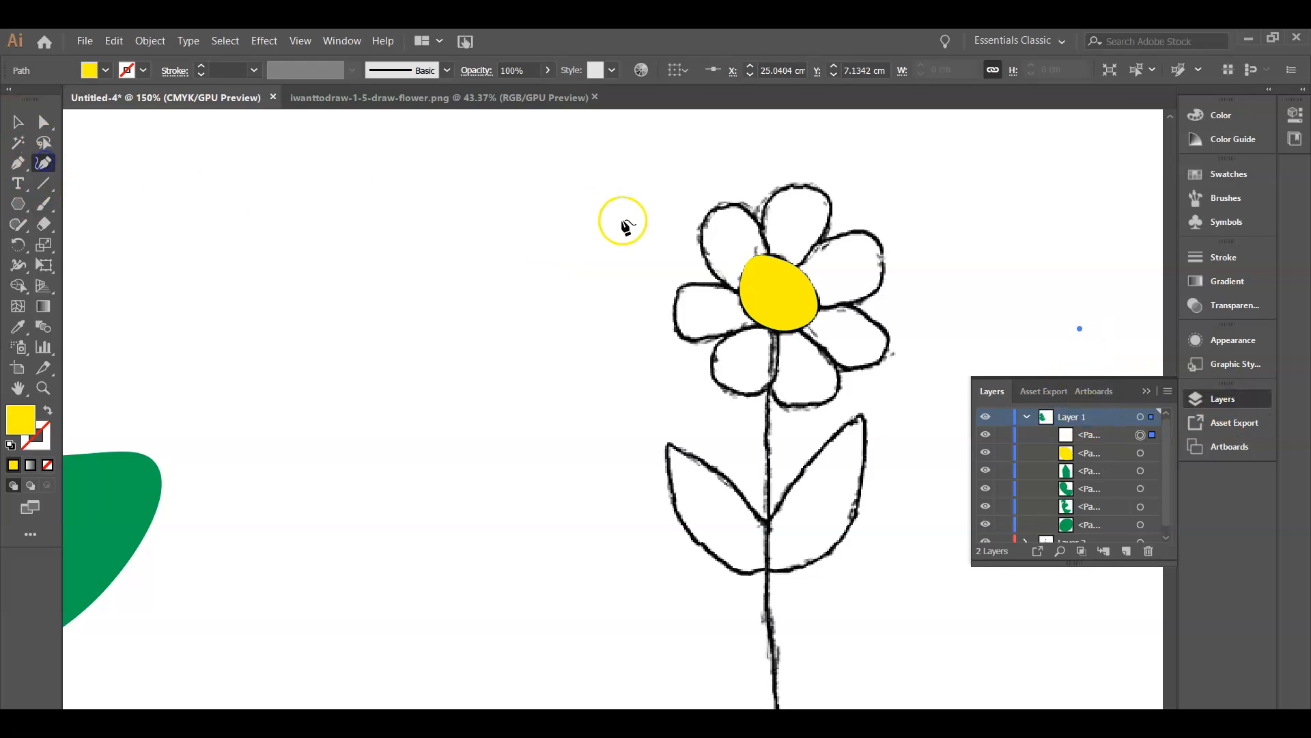
{"action": "left_click", "coordinate": [736, 291]}
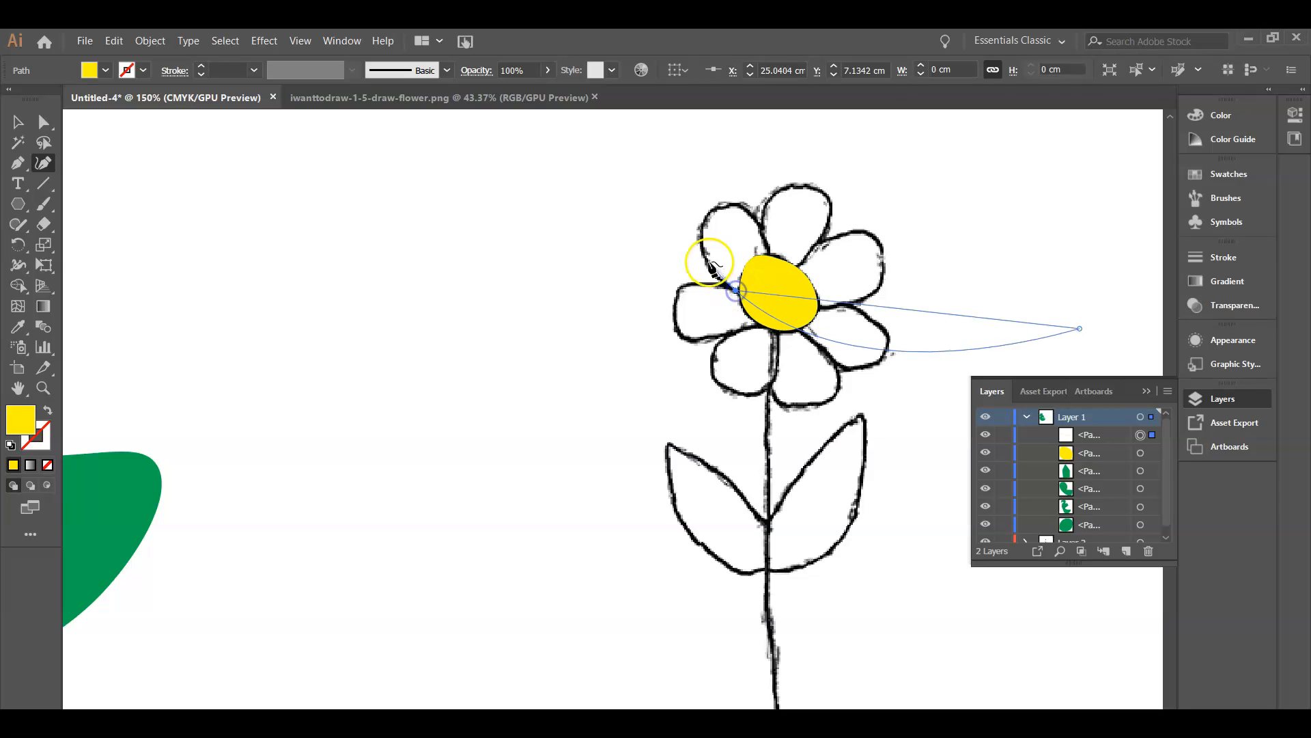
{"action": "key", "text": "ctrl+z"}
{"action": "key", "text": "ctrl+z"}
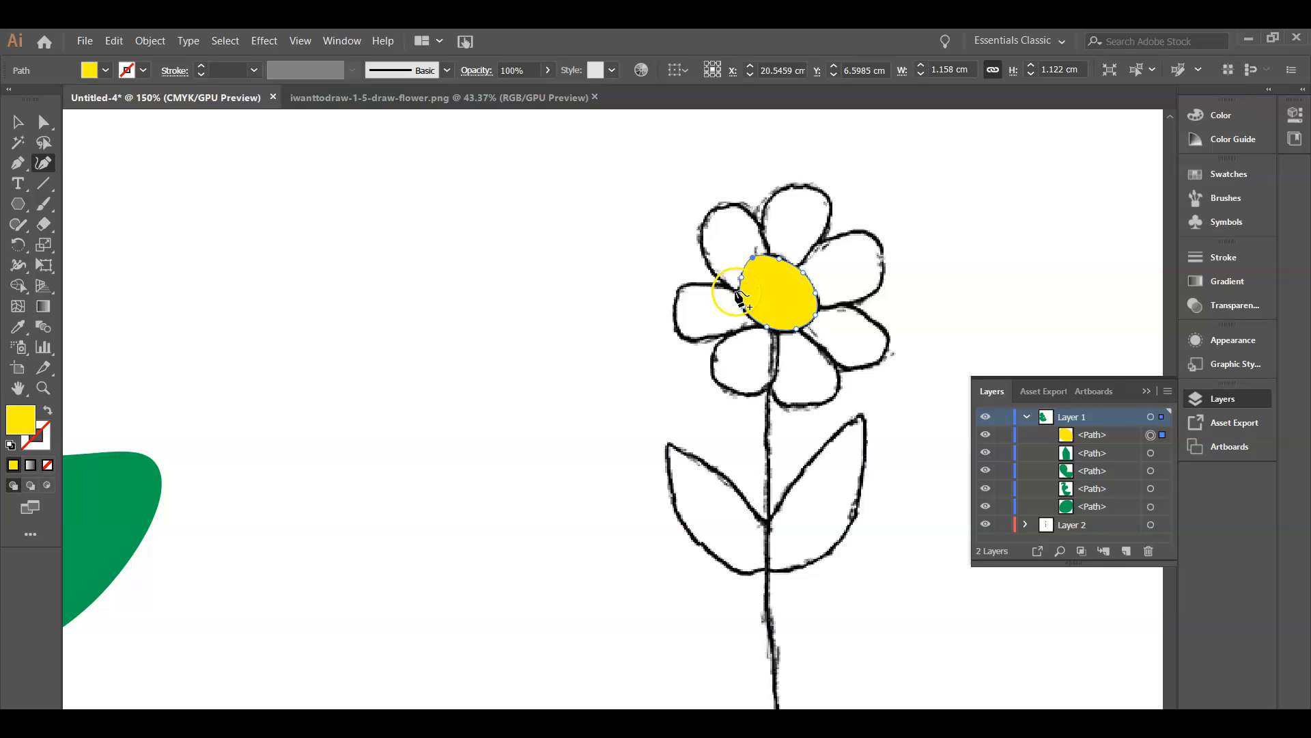
{"action": "left_click", "coordinate": [708, 261]}
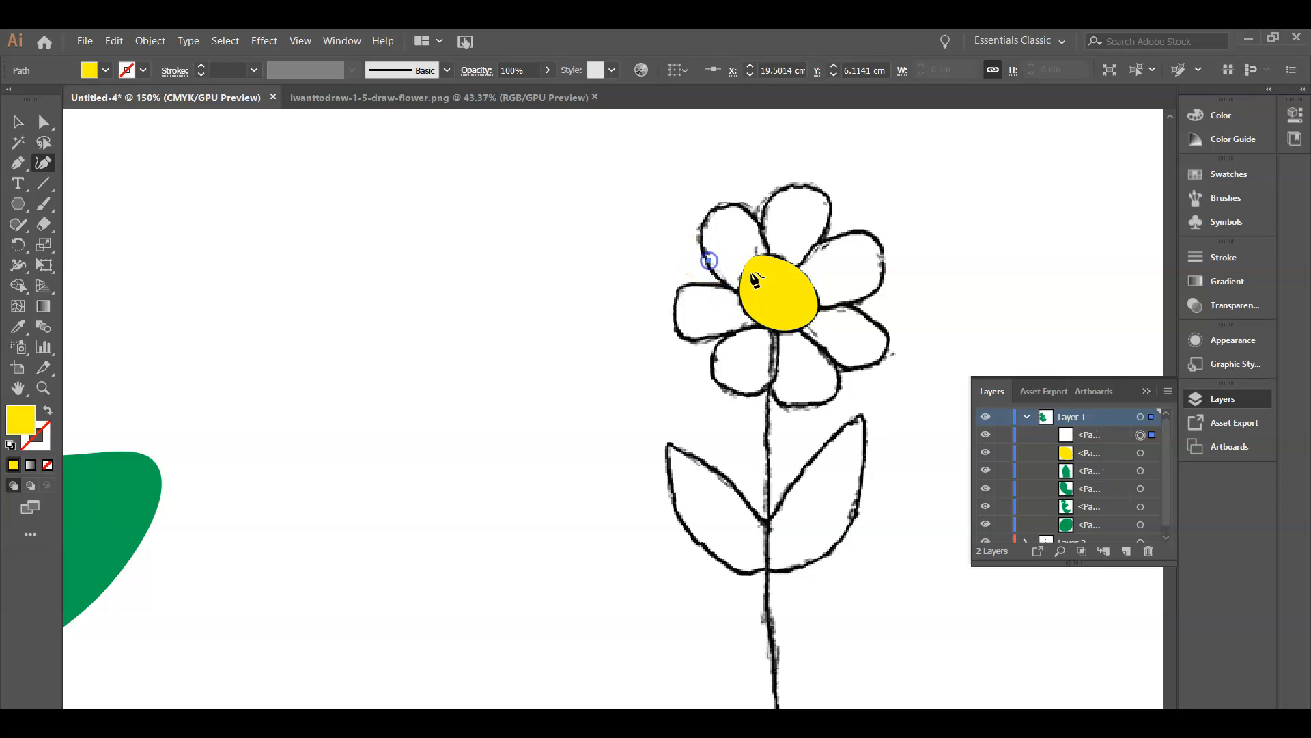
{"action": "key", "text": "ctrl+z"}
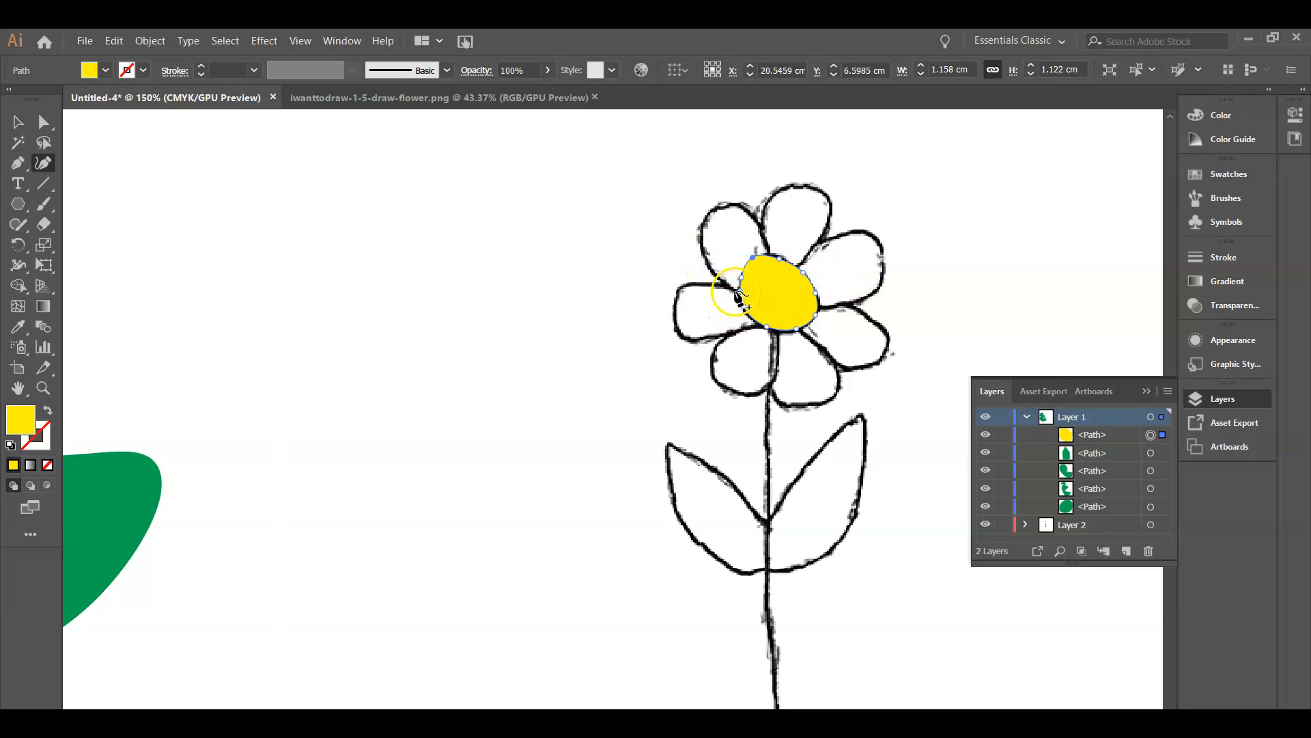
- Trace all seven petals around the flower centre as one closed Curvature tool outline with corner points between petals, about 3.2 by 3.3 cm
{"action": "left_click", "coordinate": [733, 290]}
{"action": "left_click", "coordinate": [706, 263]}
{"action": "left_click", "coordinate": [704, 230]}
{"action": "left_click", "coordinate": [720, 205]}
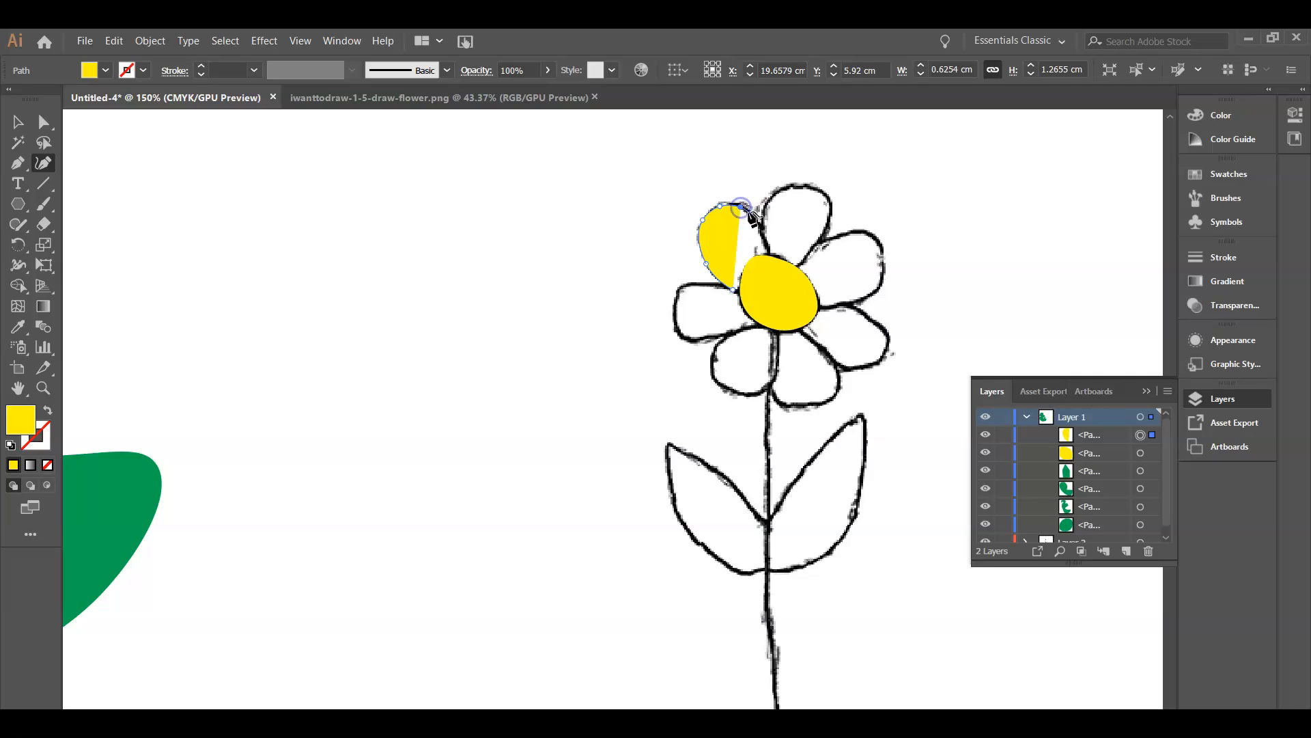
{"action": "left_click", "coordinate": [754, 218]}
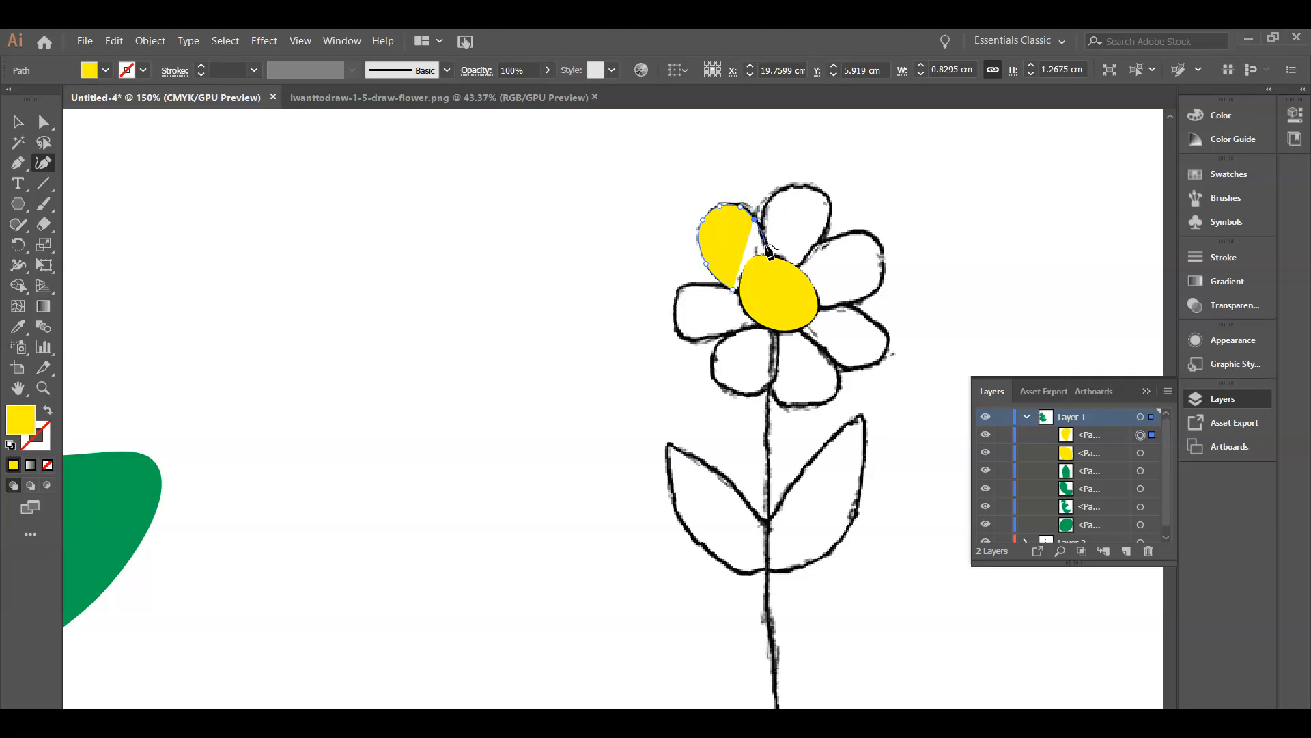
{"action": "left_click", "coordinate": [763, 235]}
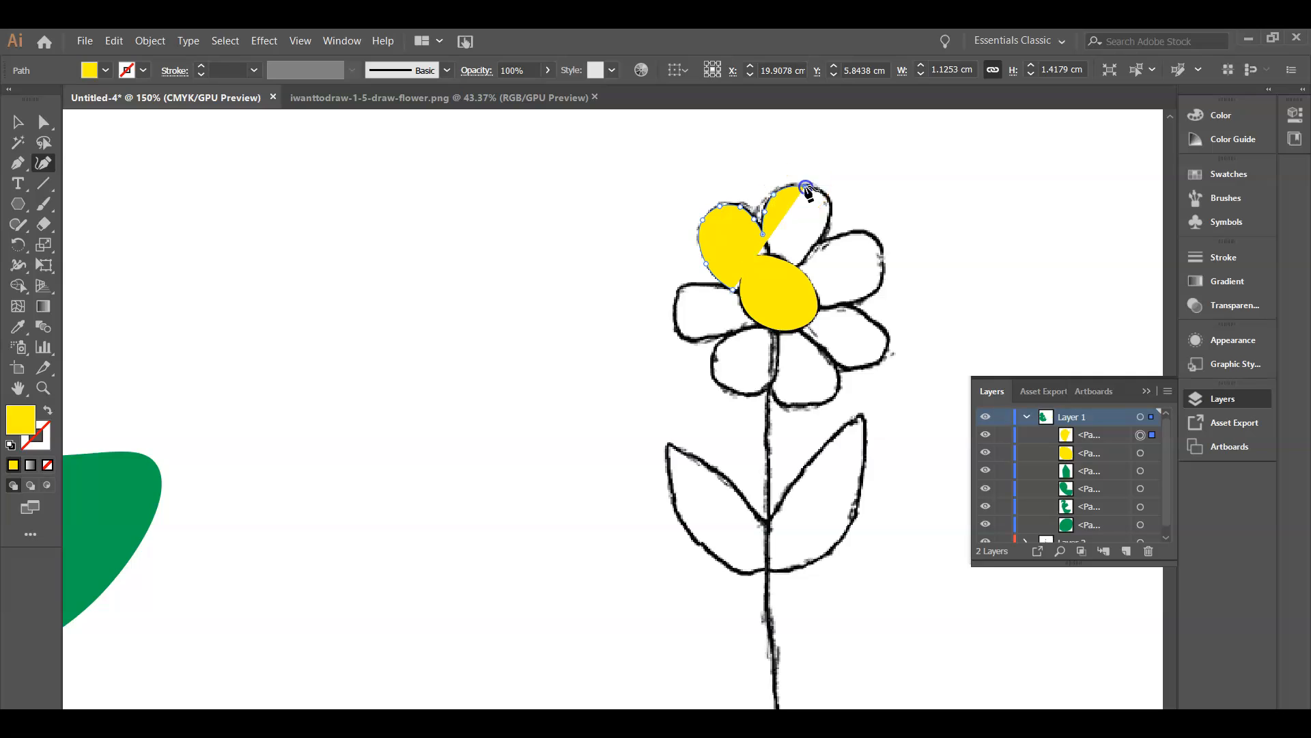
{"action": "left_click", "coordinate": [824, 194]}
{"action": "left_click", "coordinate": [831, 209]}
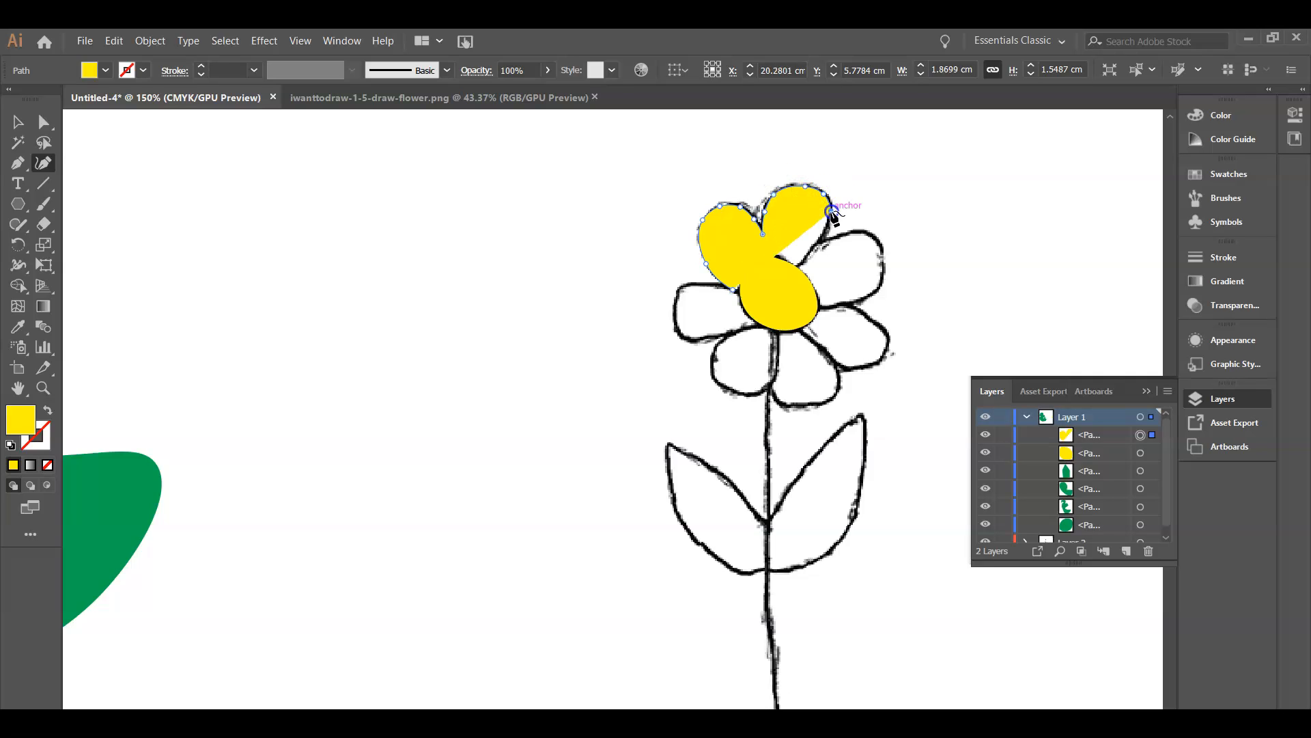
{"action": "left_click", "coordinate": [827, 231]}
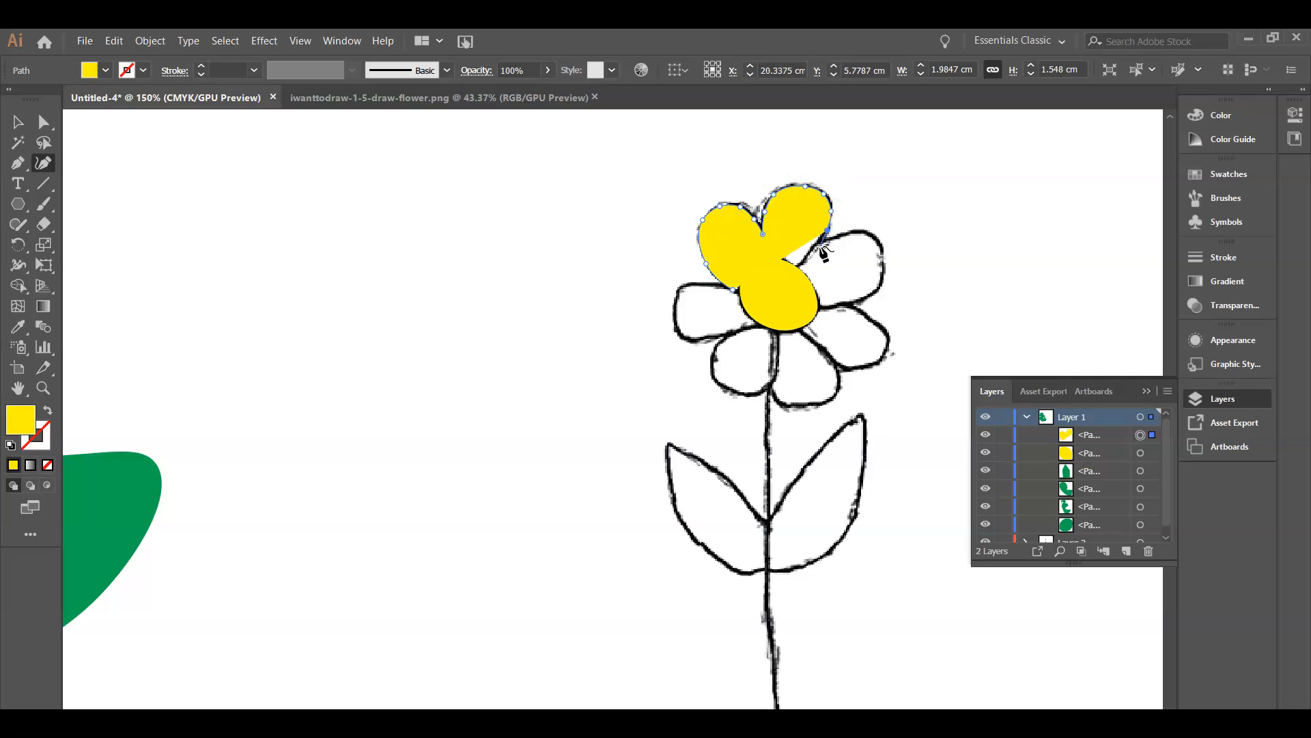
{"action": "left_click", "coordinate": [843, 241]}
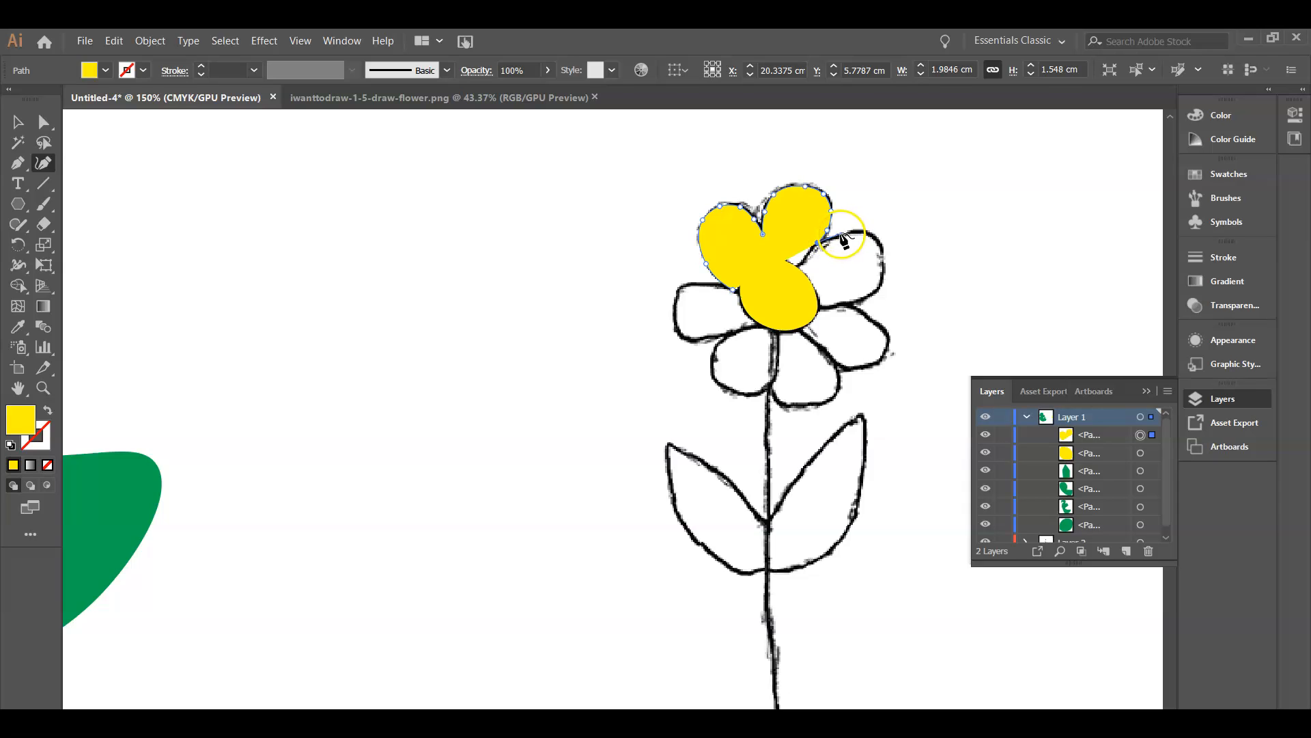
{"action": "left_click", "coordinate": [867, 231]}
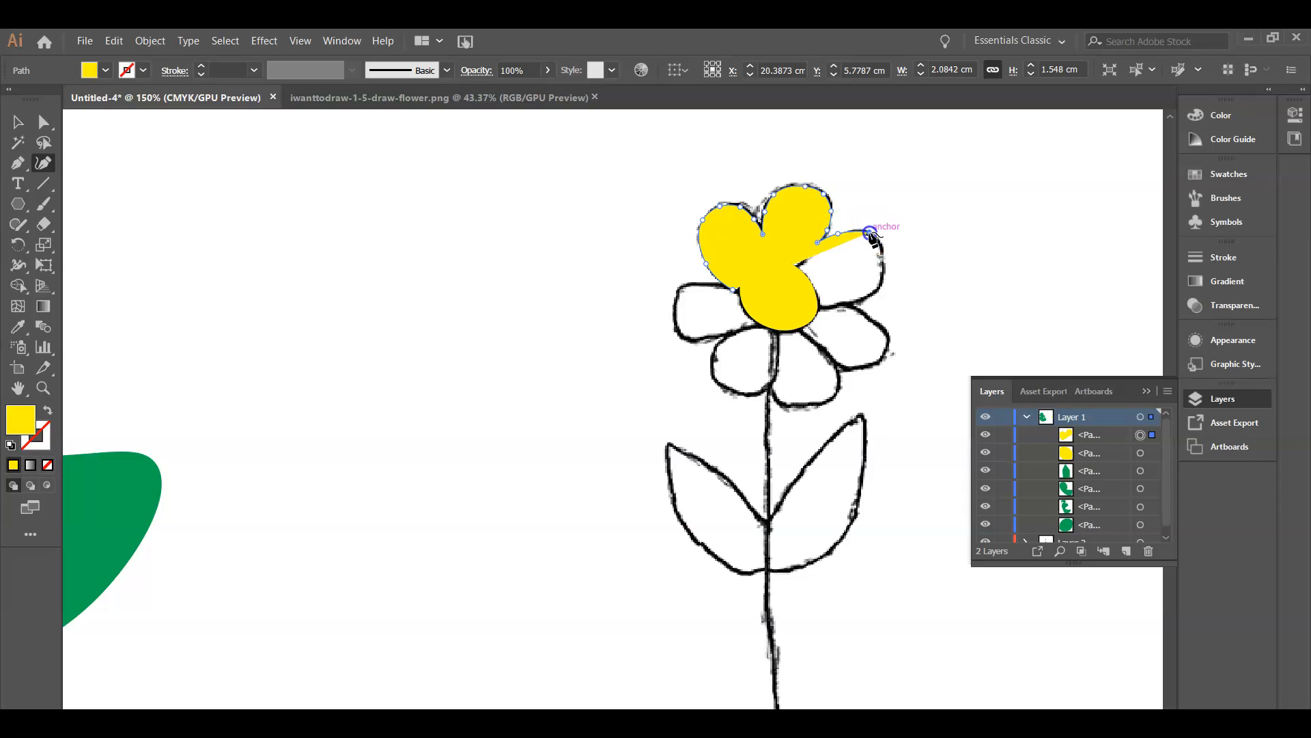
{"action": "left_click", "coordinate": [881, 250]}
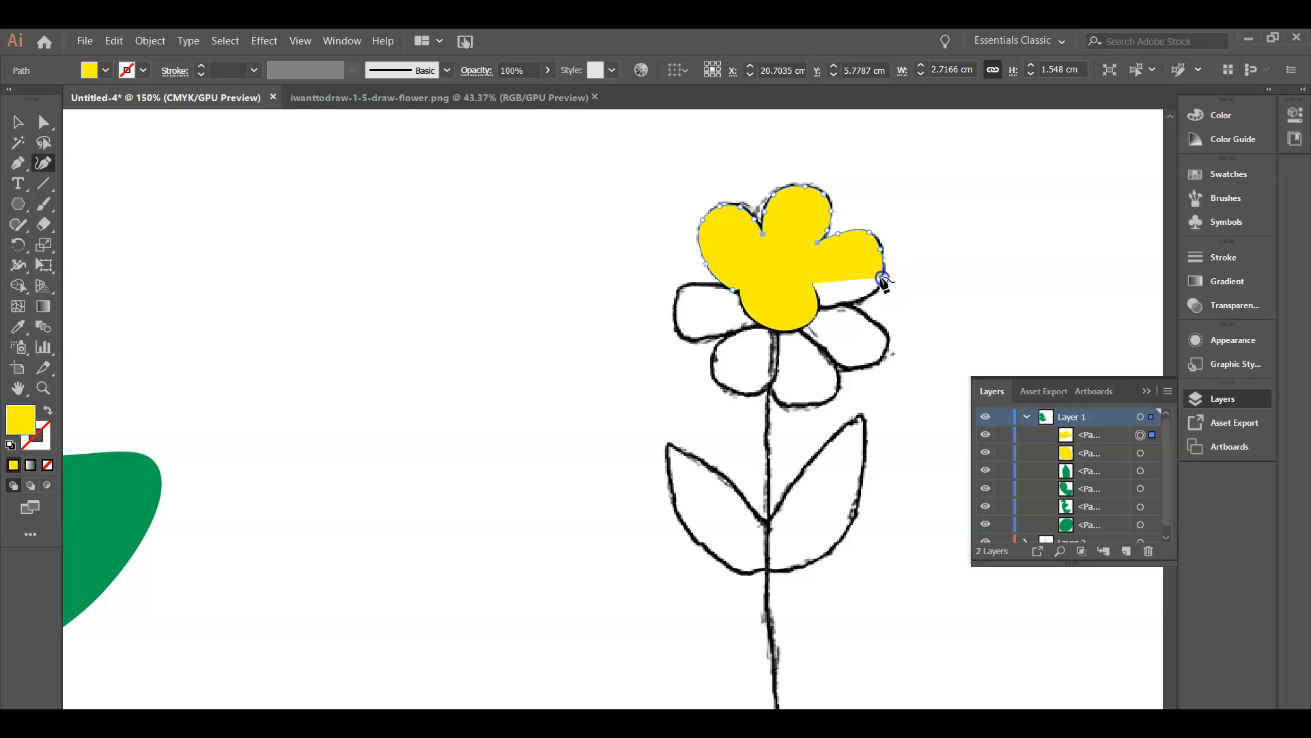
{"action": "left_click", "coordinate": [872, 299]}
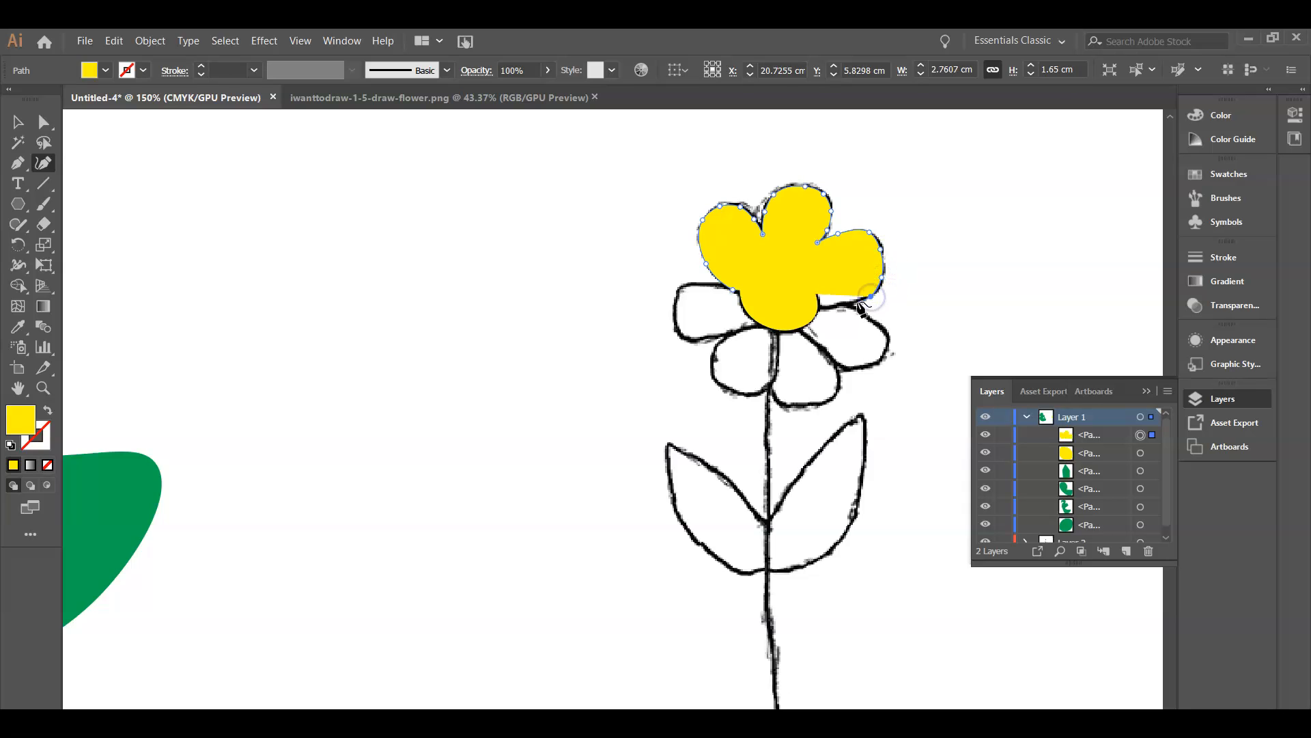
{"action": "left_click", "coordinate": [866, 315]}
{"action": "left_click", "coordinate": [884, 331]}
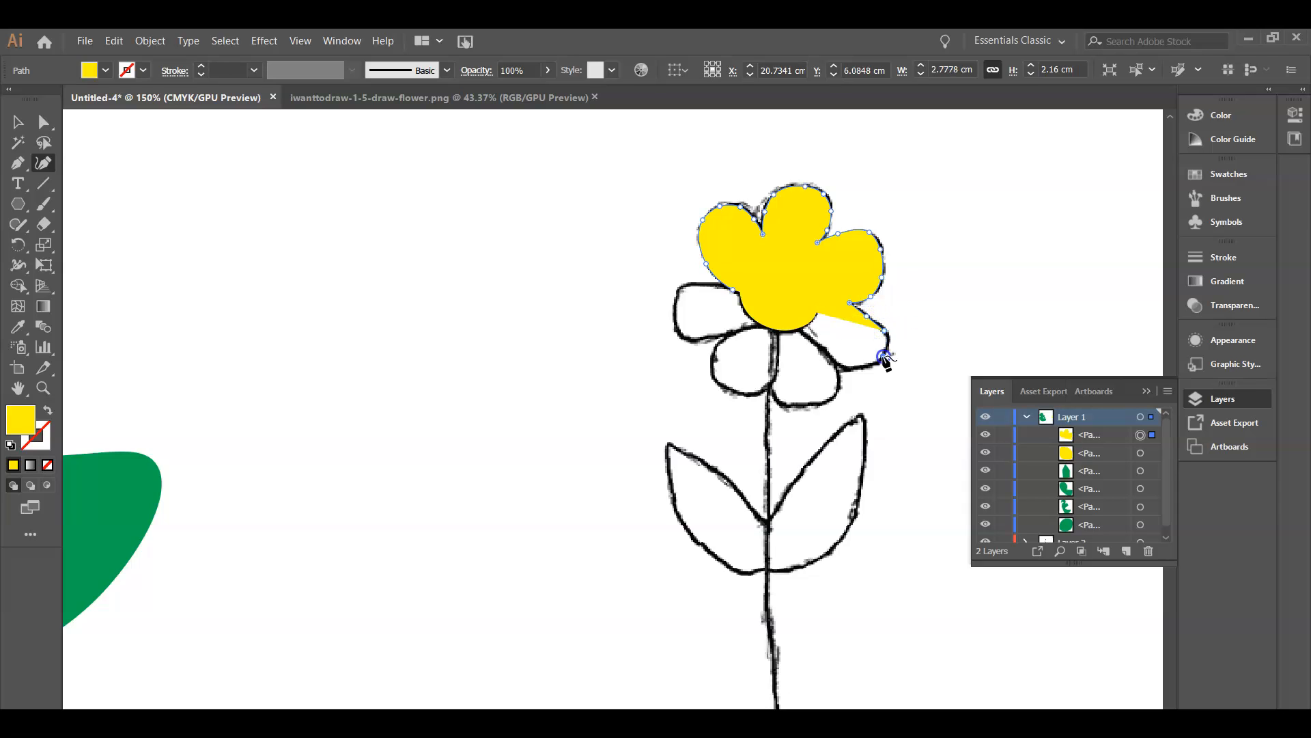
{"action": "left_click", "coordinate": [883, 356]}
{"action": "left_click", "coordinate": [842, 370]}
{"action": "left_click", "coordinate": [833, 360]}
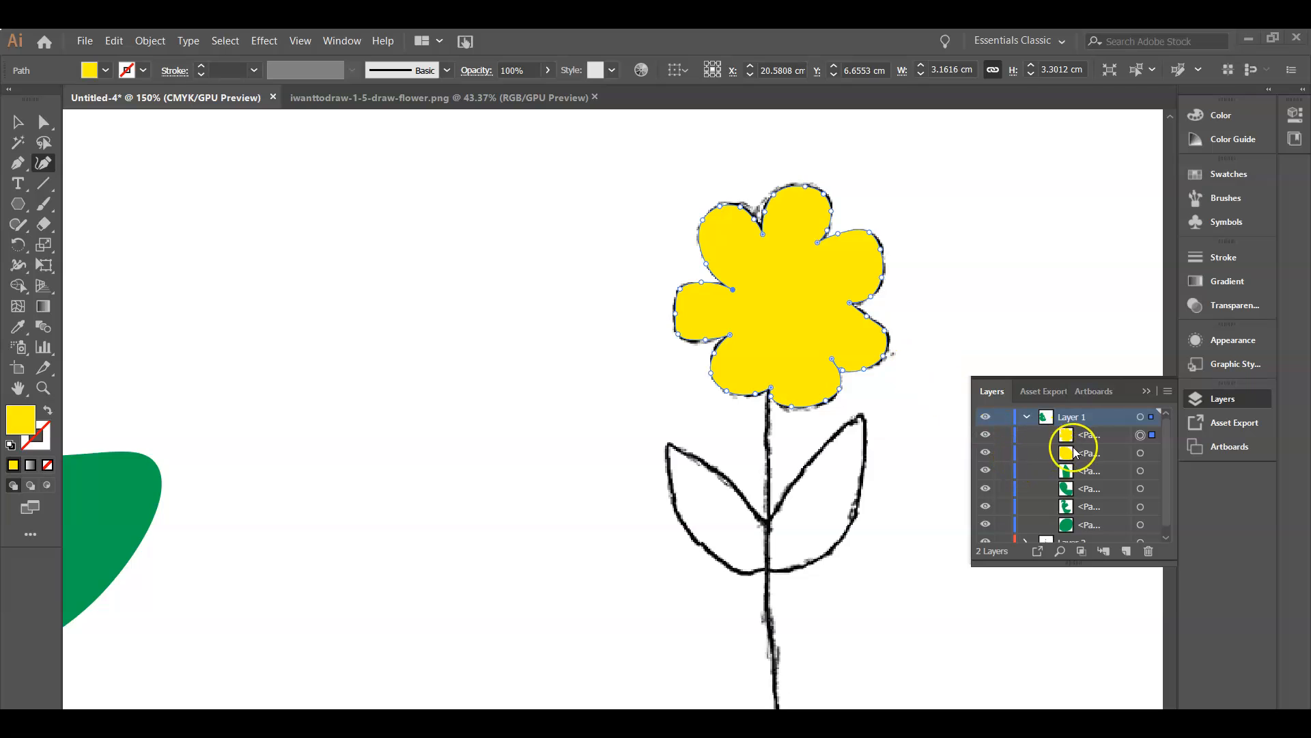
- Fill the traced petal shape with pink and stack the yellow centre path above it
{"action": "left_click", "coordinate": [106, 71]}
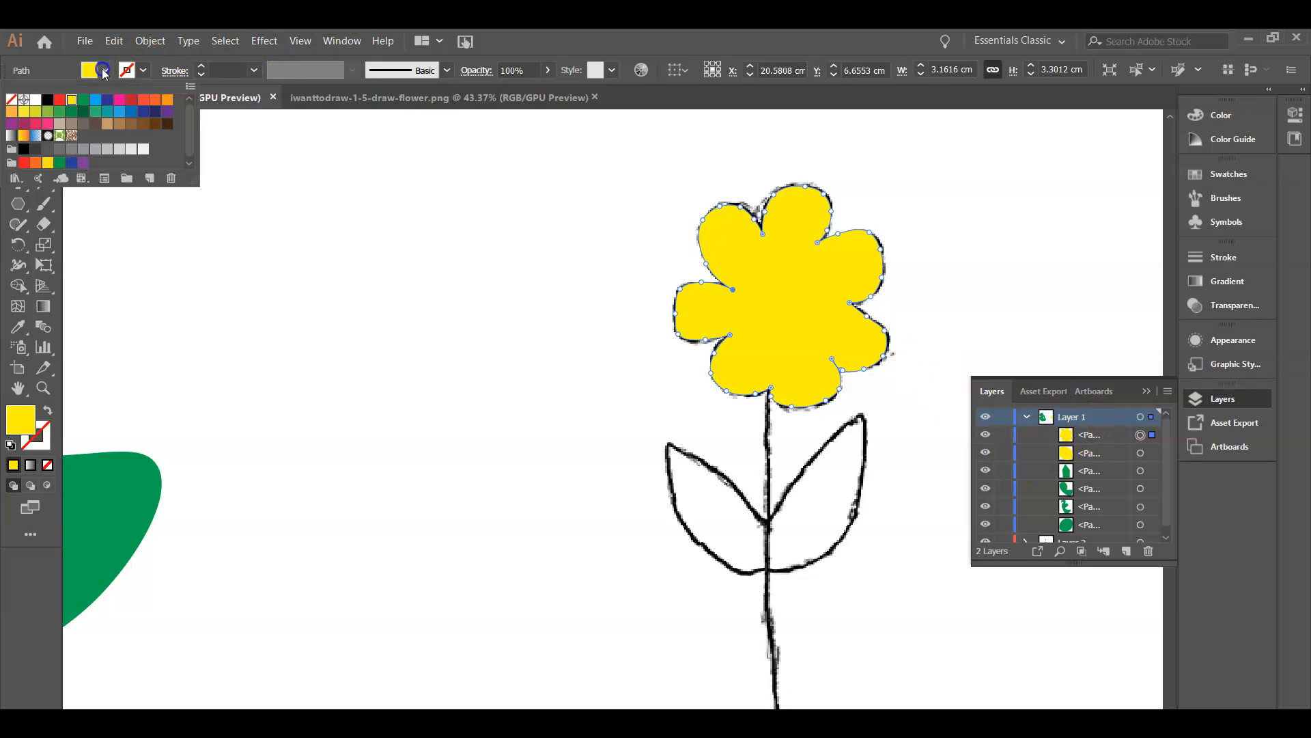
{"action": "left_click", "coordinate": [120, 100]}
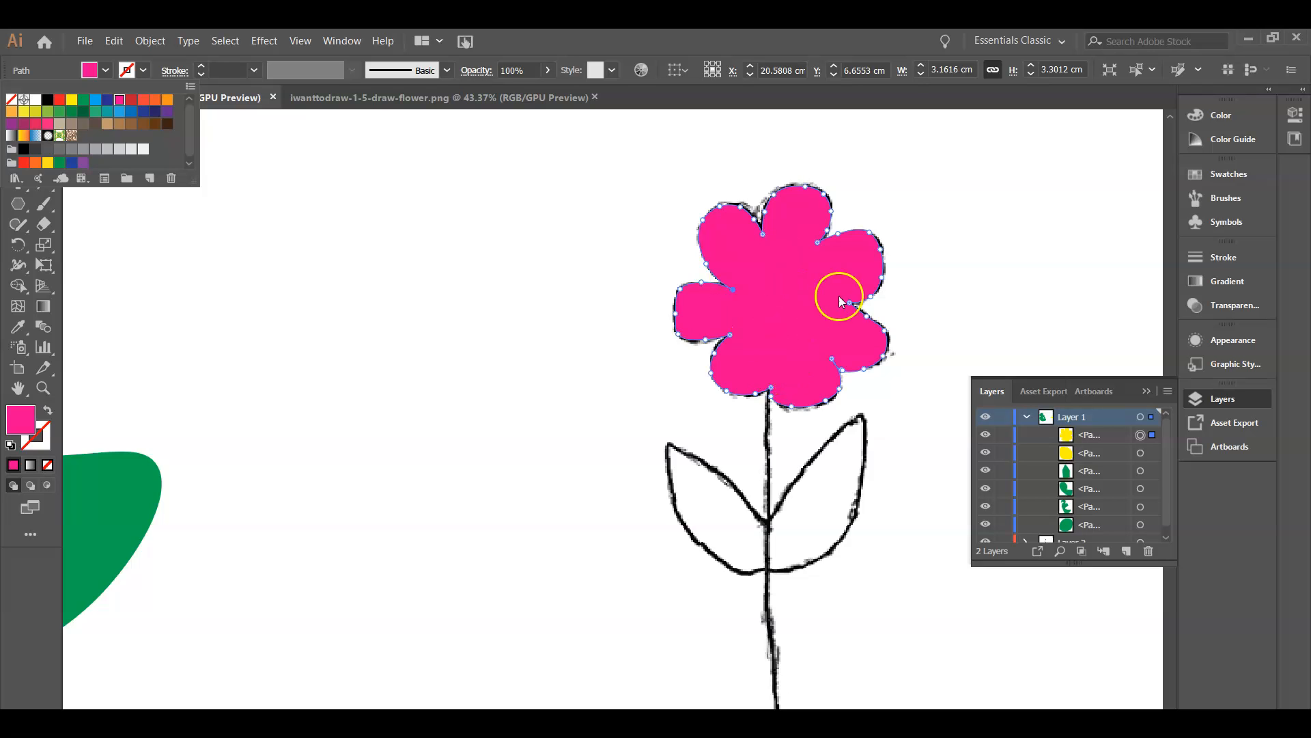
{"action": "left_click", "coordinate": [1099, 454]}
{"action": "left_click", "coordinate": [1093, 456]}
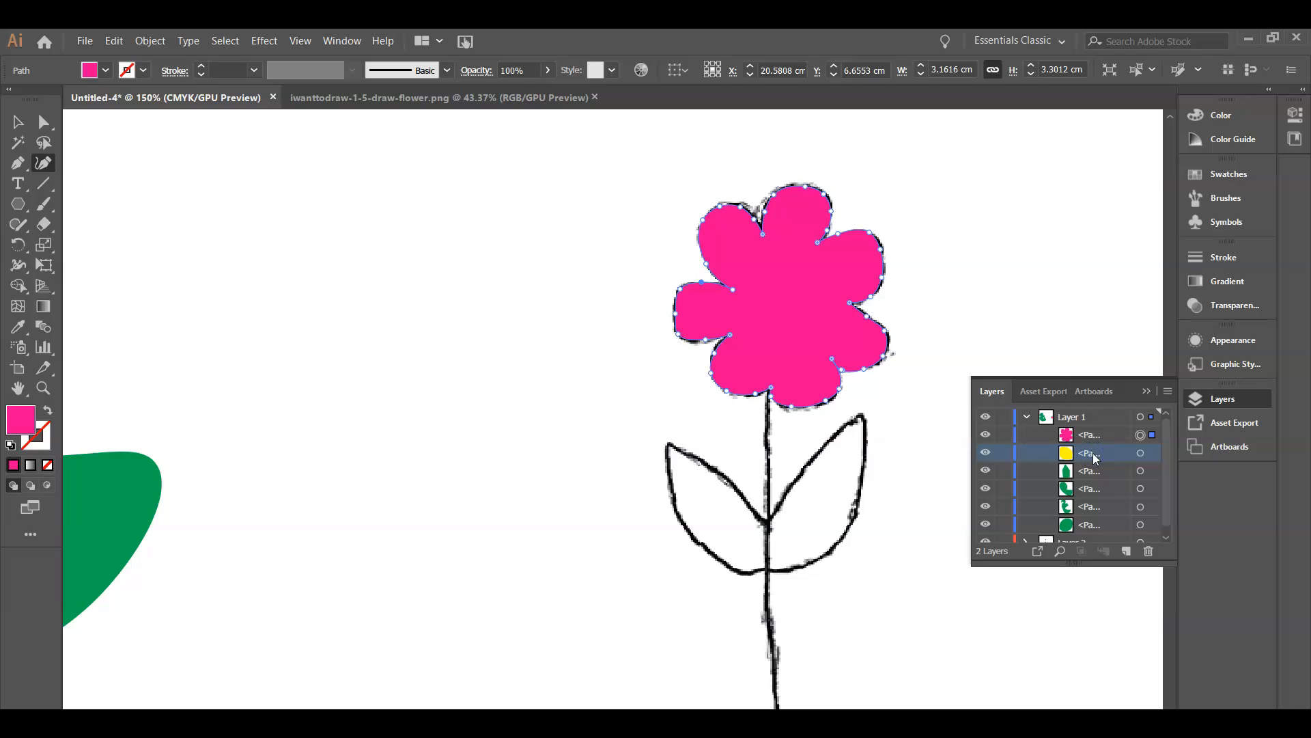
{"action": "left_click", "coordinate": [1086, 434]}
{"action": "left_click", "coordinate": [1091, 456]}
{"action": "left_click_drag", "start_coordinate": [1093, 456], "coordinate": [1091, 430]}
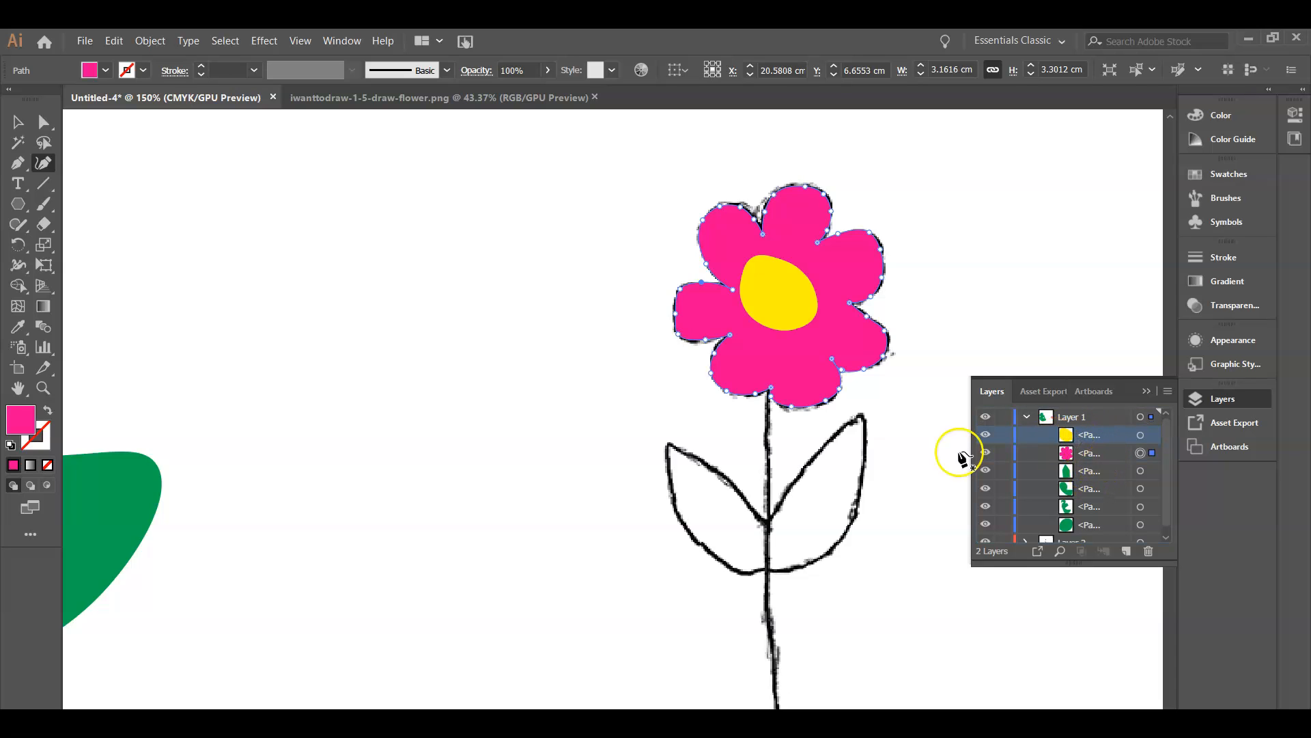
{"action": "left_click", "coordinate": [973, 291]}
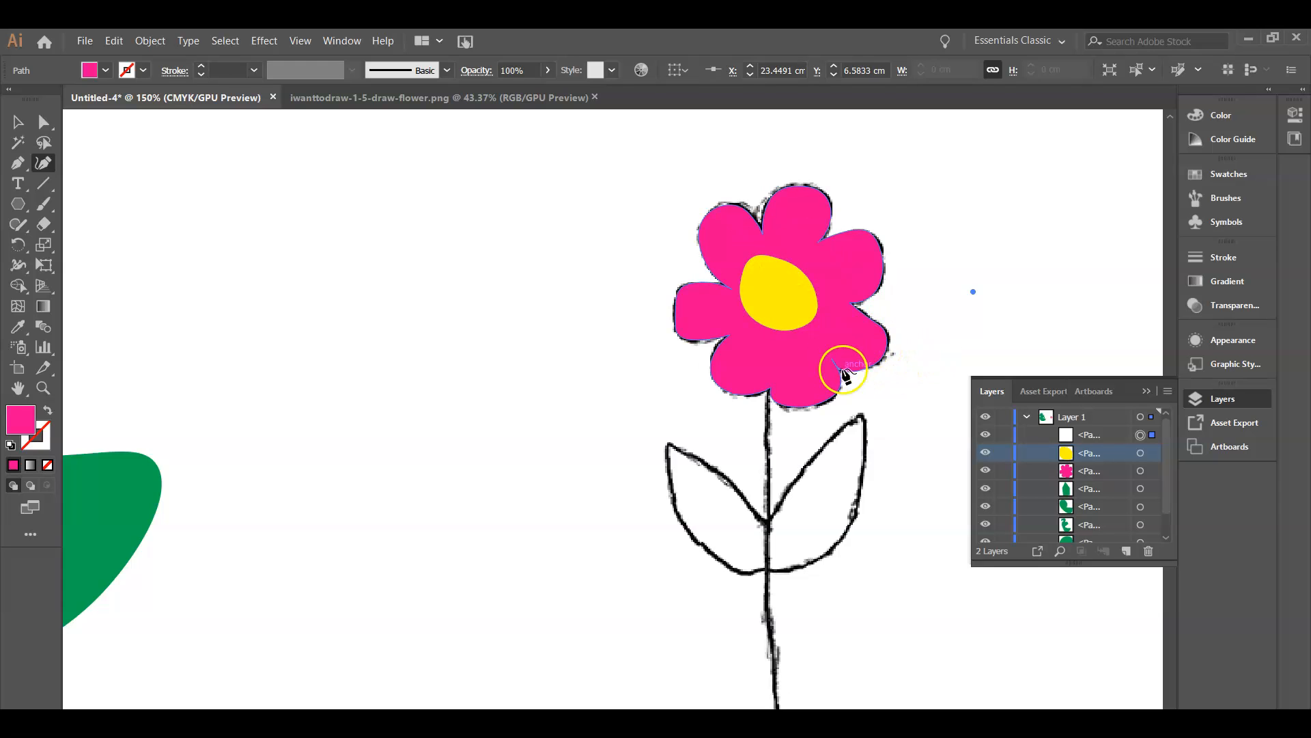
- Select an anchor on the petal outline with the Direct Selection tool and hide Layer 2 with the flower sketch
{"action": "key", "text": "ctrl+plus"}
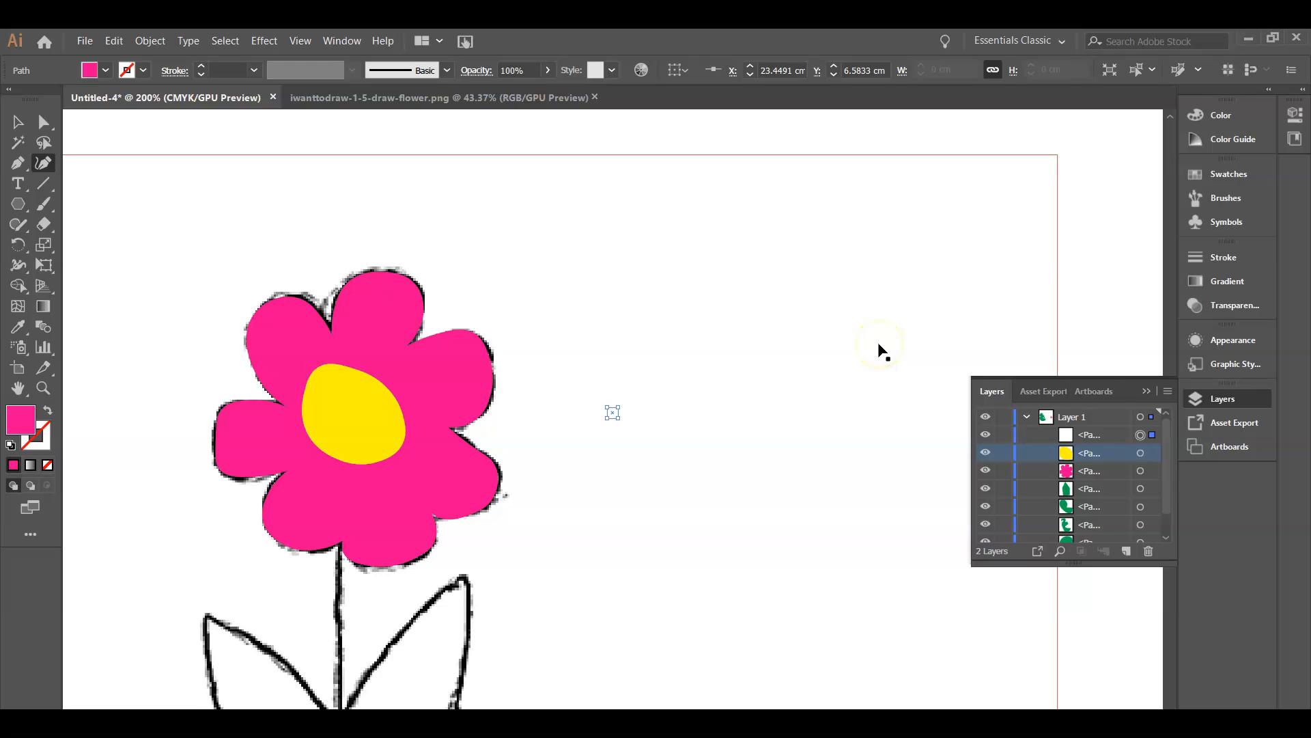
{"action": "key", "text": "ctrl+plus"}
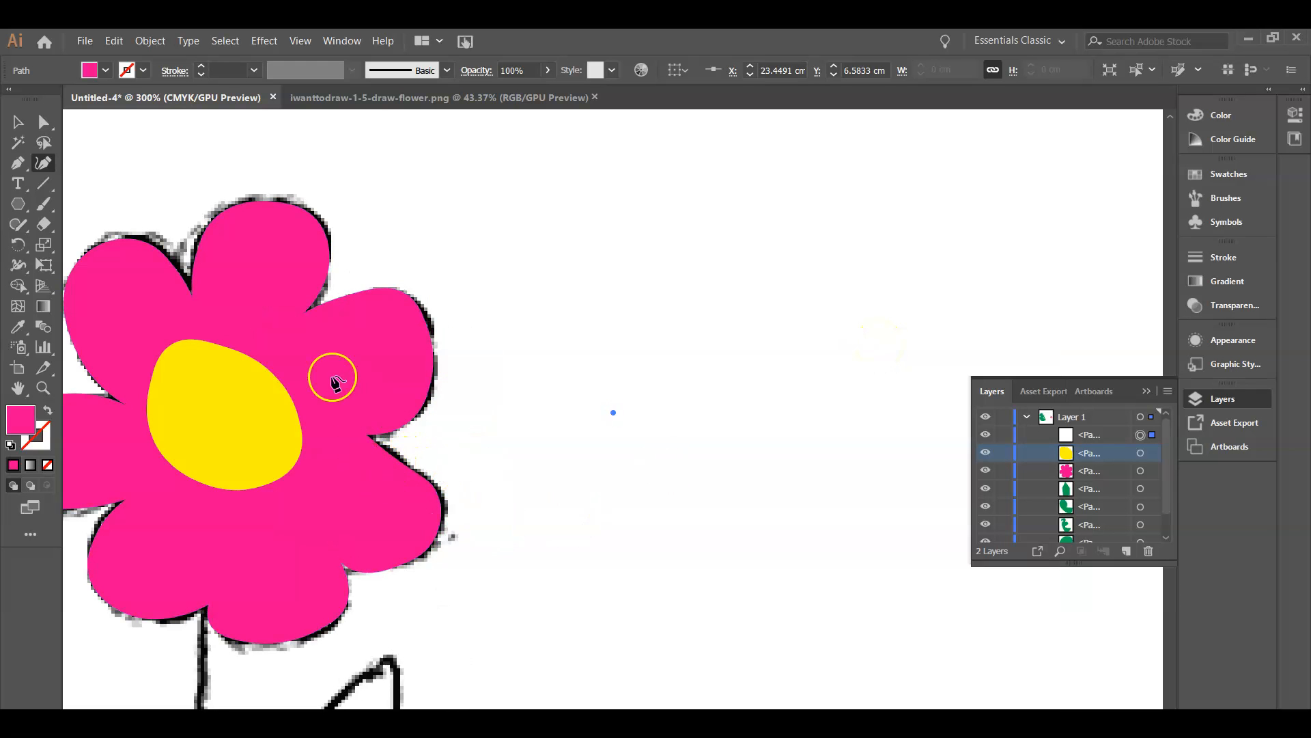
{"action": "left_click", "coordinate": [35, 125]}
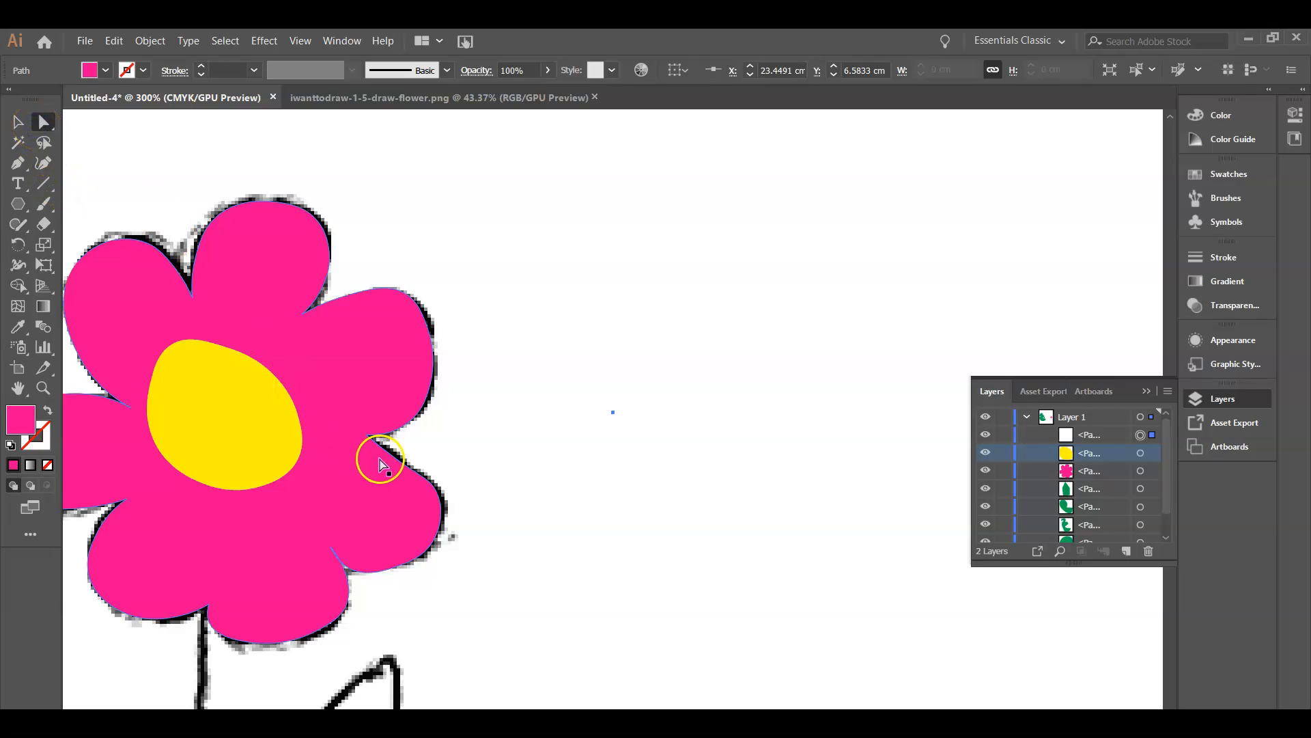
{"action": "left_click", "coordinate": [427, 482]}
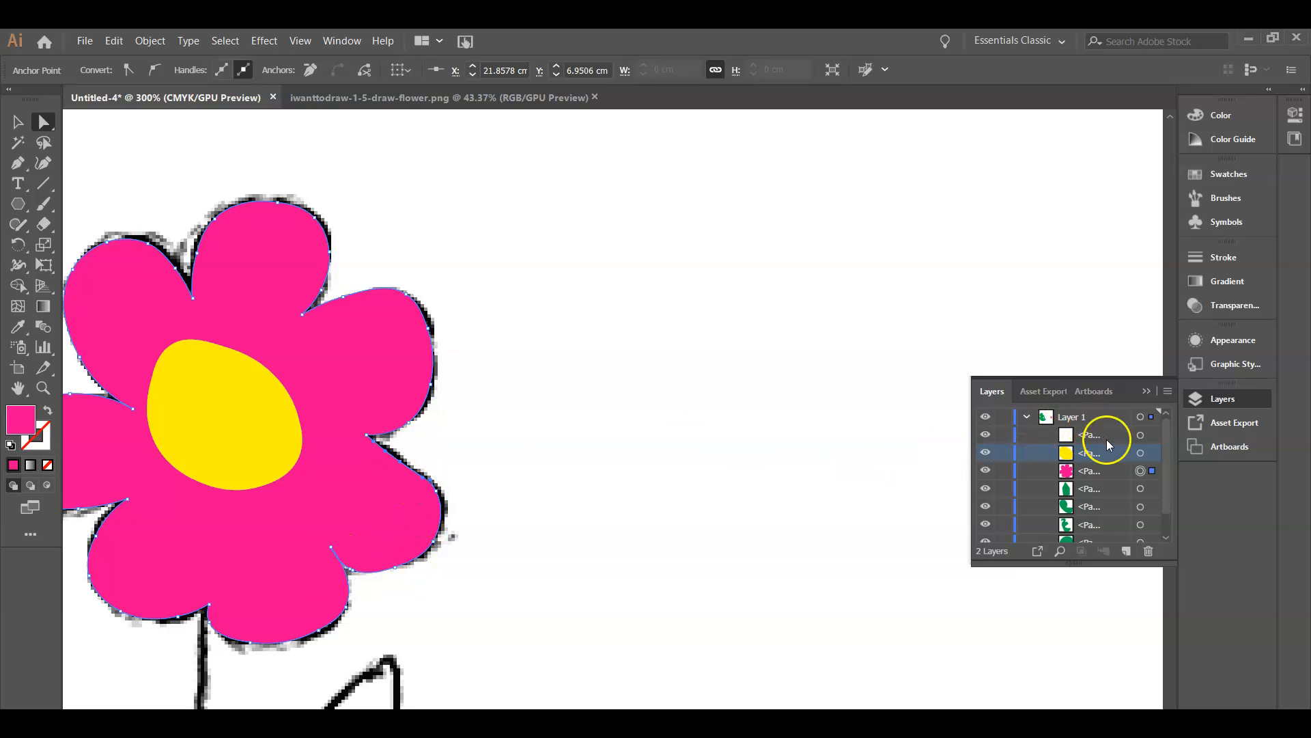
{"action": "scroll", "coordinate": [1168, 492], "scroll_direction": "down", "scroll_amount": 1}
{"action": "left_click", "coordinate": [986, 533]}
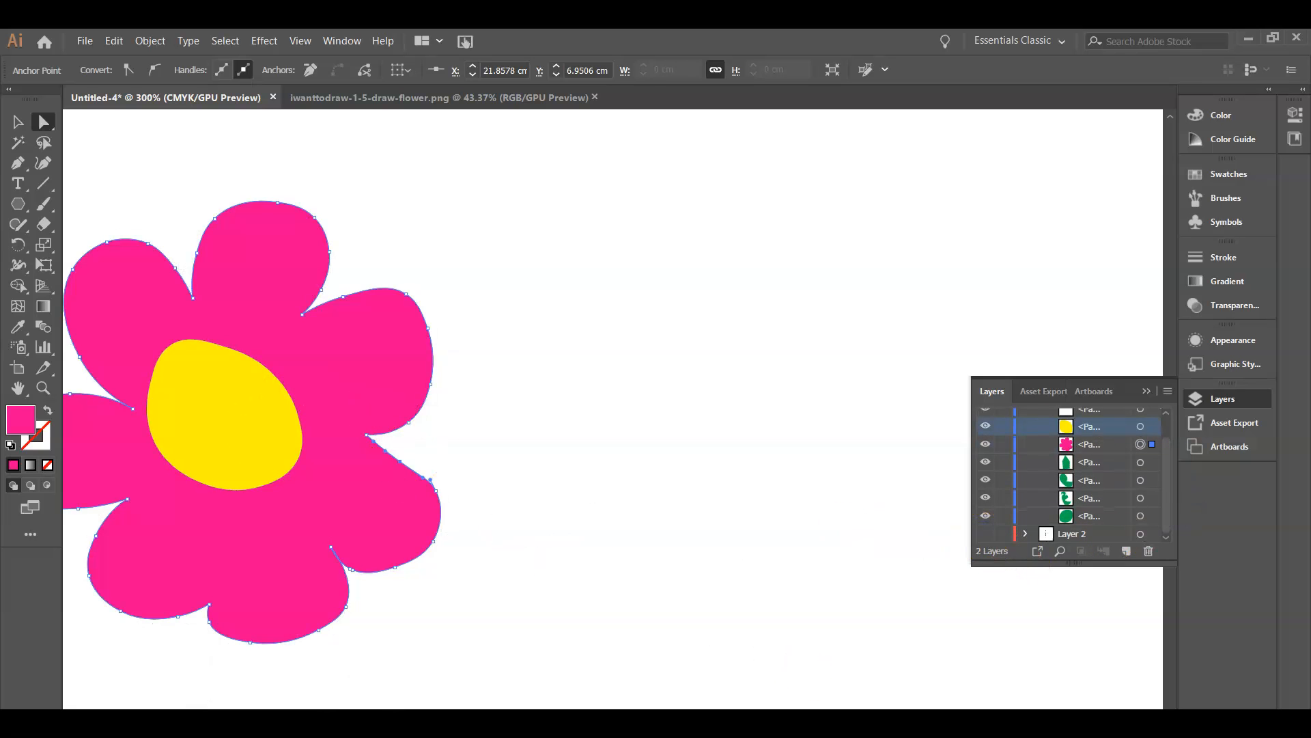
{"action": "scroll", "coordinate": [613, 410], "scroll_direction": "left", "scroll_amount": 13}
{"action": "scroll", "coordinate": [613, 410], "scroll_direction": "right", "scroll_amount": 9}
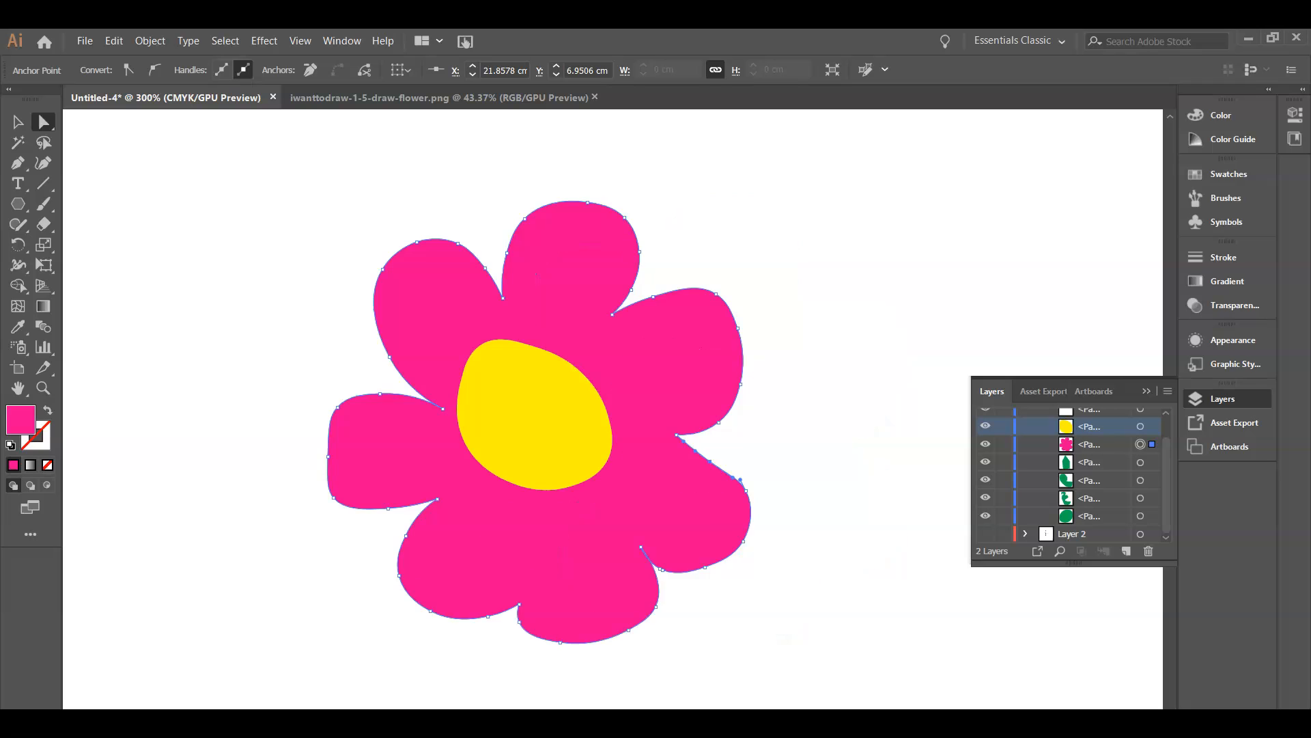
- Reshape the upper edge of the lower-right petal with its anchor handles, moving that anchor to about X 21.87, Y 6.90 cm
{"action": "left_click", "coordinate": [710, 464]}
{"action": "left_click", "coordinate": [711, 462]}
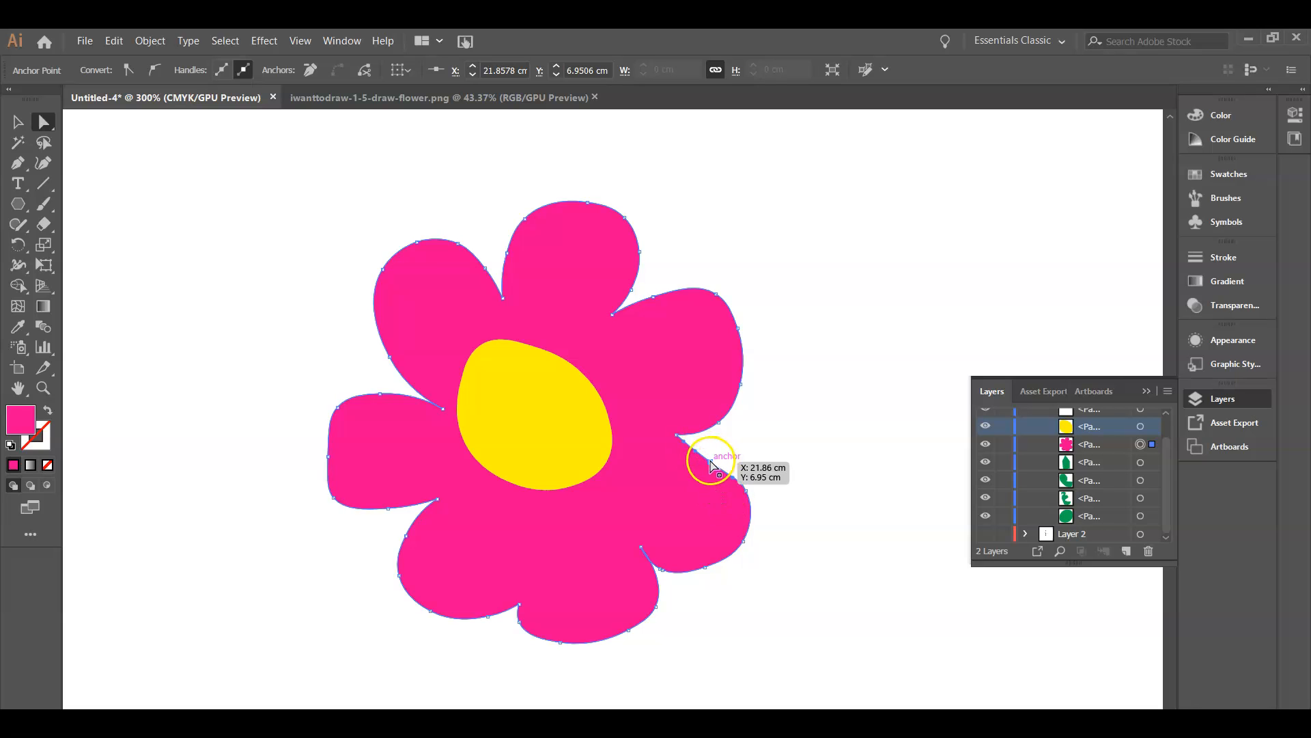
{"action": "left_click", "coordinate": [695, 452]}
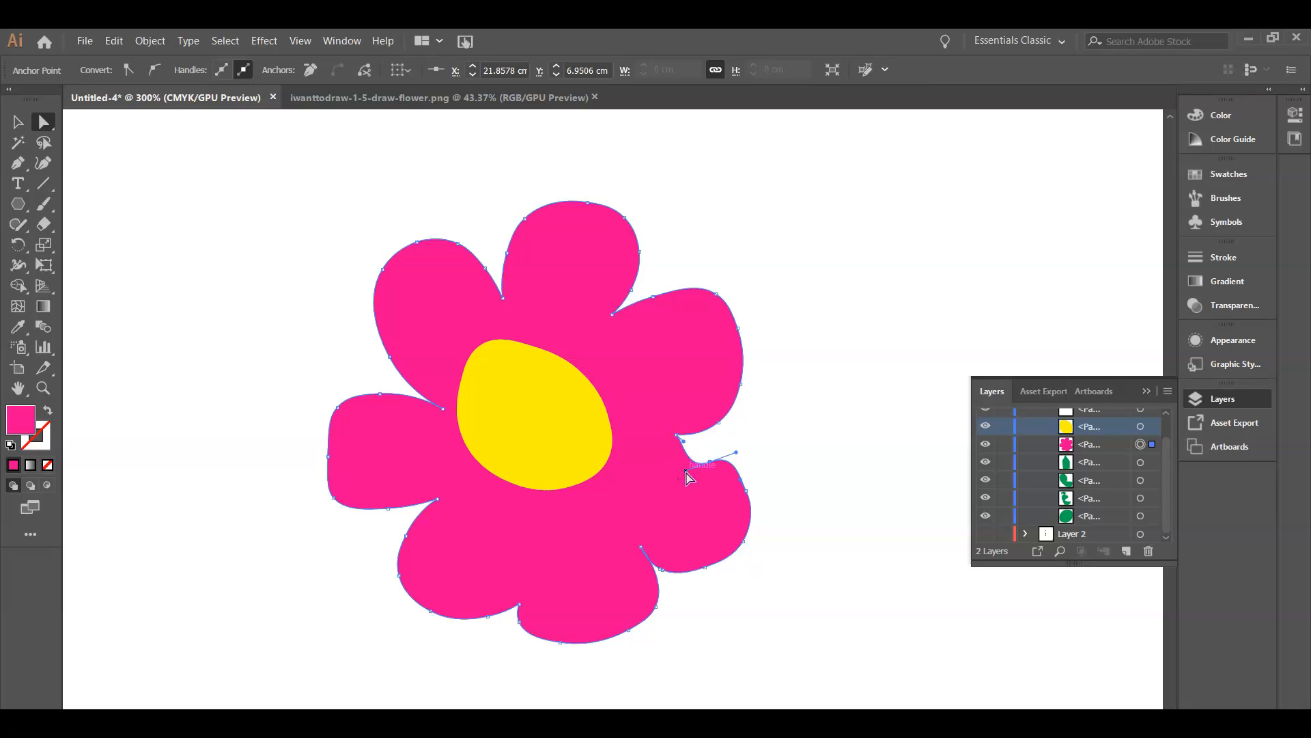
{"action": "mouse_move", "coordinate": [687, 471]}
{"action": "left_mouse_down"}
{"action": "mouse_move", "coordinate": [667, 395]}
{"action": "mouse_move", "coordinate": [578, 309]}
{"action": "mouse_move", "coordinate": [642, 299]}
{"action": "mouse_move", "coordinate": [785, 371]}
{"action": "mouse_move", "coordinate": [726, 368]}
{"action": "mouse_move", "coordinate": [696, 456]}
{"action": "left_mouse_up"}
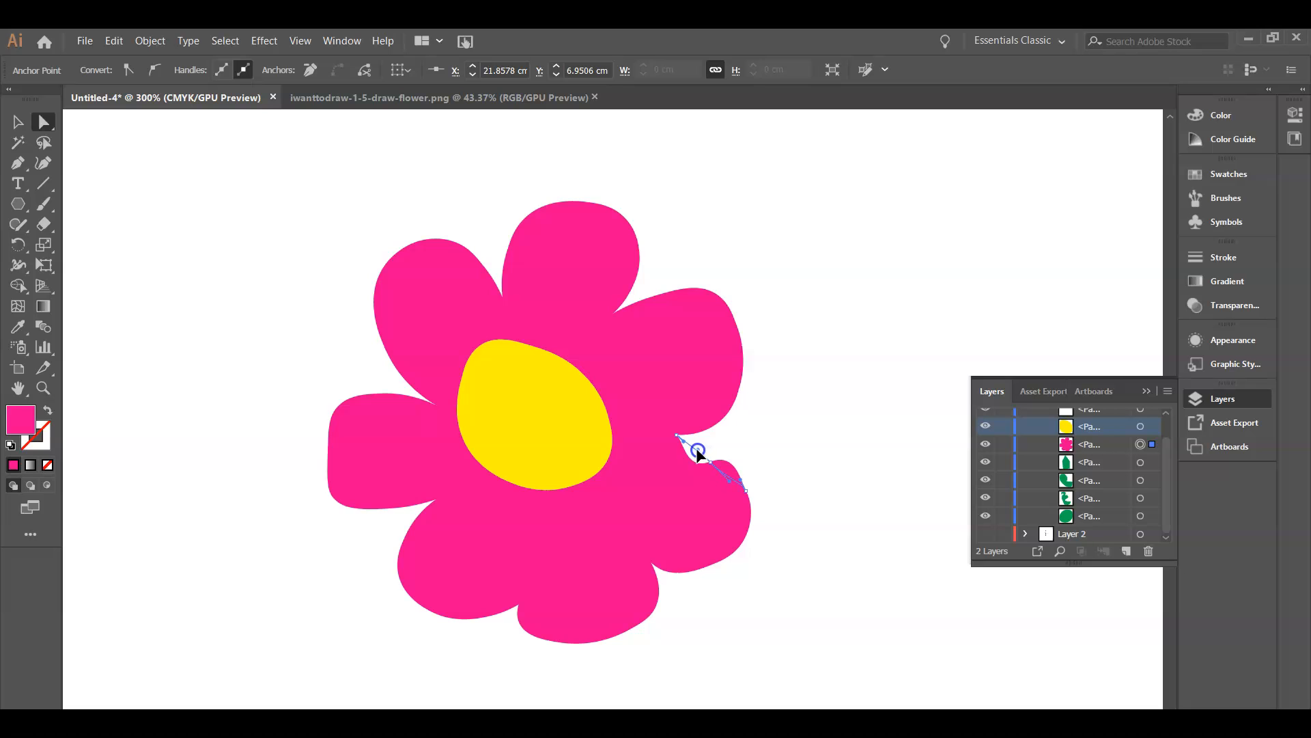
{"action": "left_click_drag", "start_coordinate": [658, 415], "coordinate": [713, 378]}
{"action": "mouse_move", "coordinate": [709, 462]}
{"action": "left_mouse_down"}
{"action": "mouse_move", "coordinate": [746, 492]}
{"action": "mouse_move", "coordinate": [713, 461]}
{"action": "left_mouse_up"}
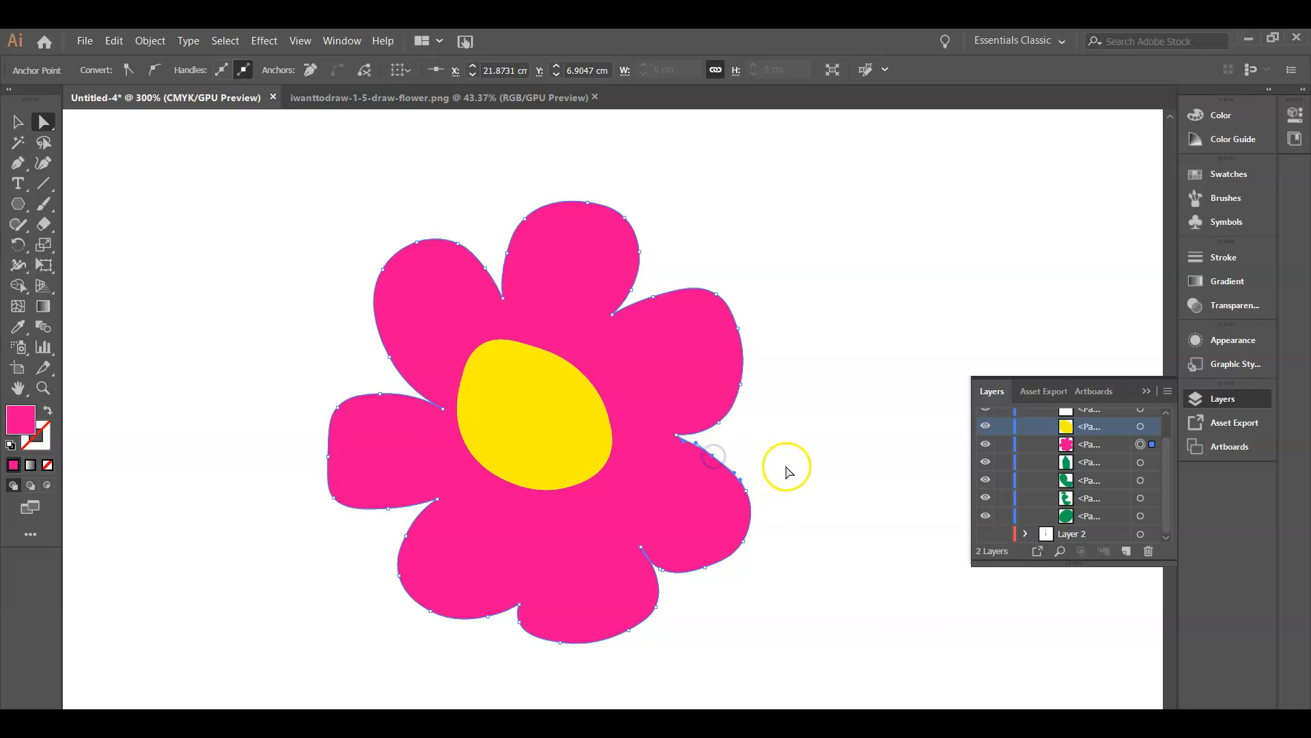
{"action": "left_click", "coordinate": [705, 571]}
{"action": "left_click", "coordinate": [707, 566]}
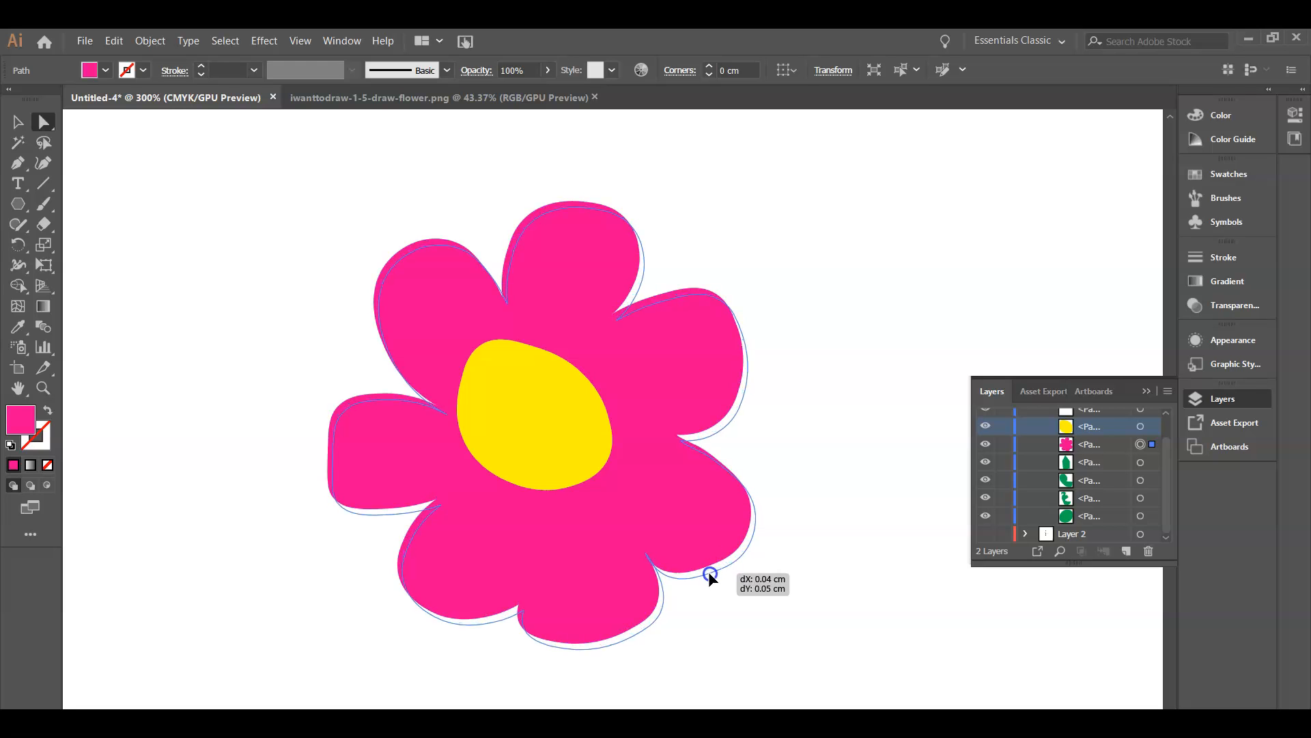
{"action": "left_click_drag", "start_coordinate": [708, 572], "coordinate": [710, 578]}
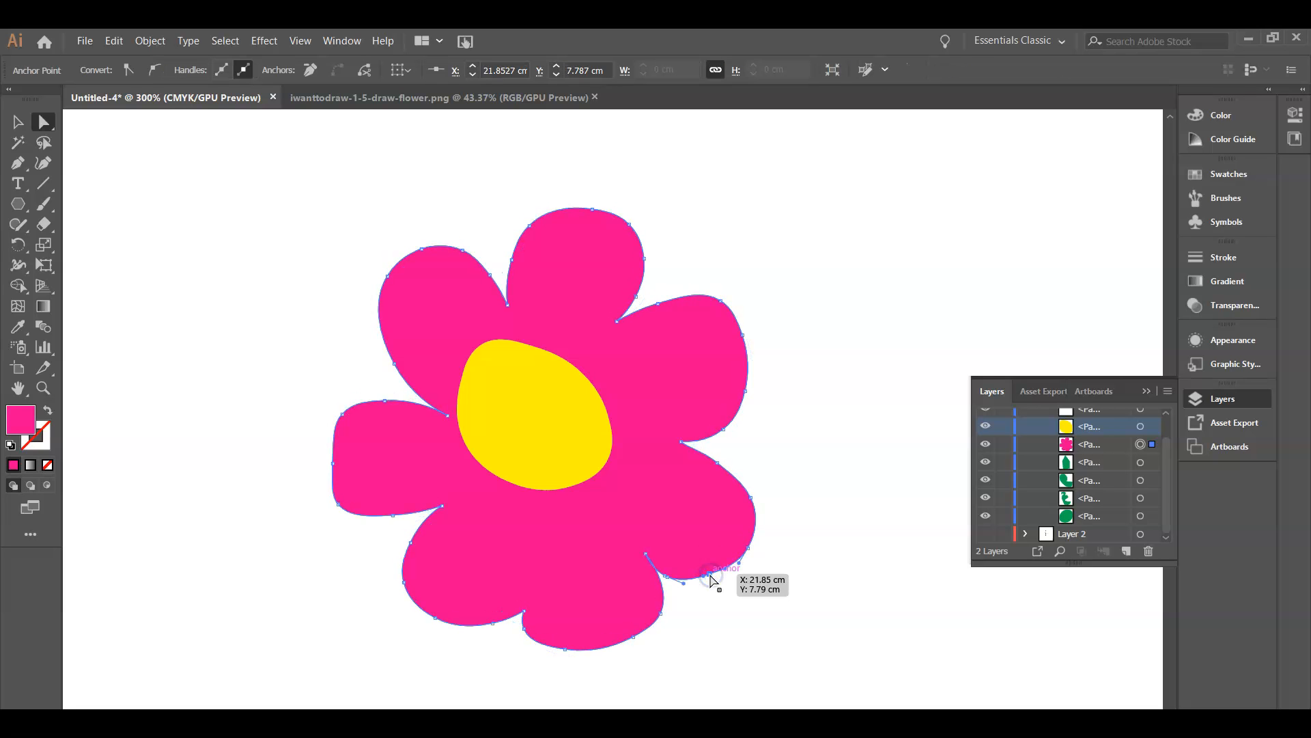
{"action": "key", "text": "ctrl+z"}
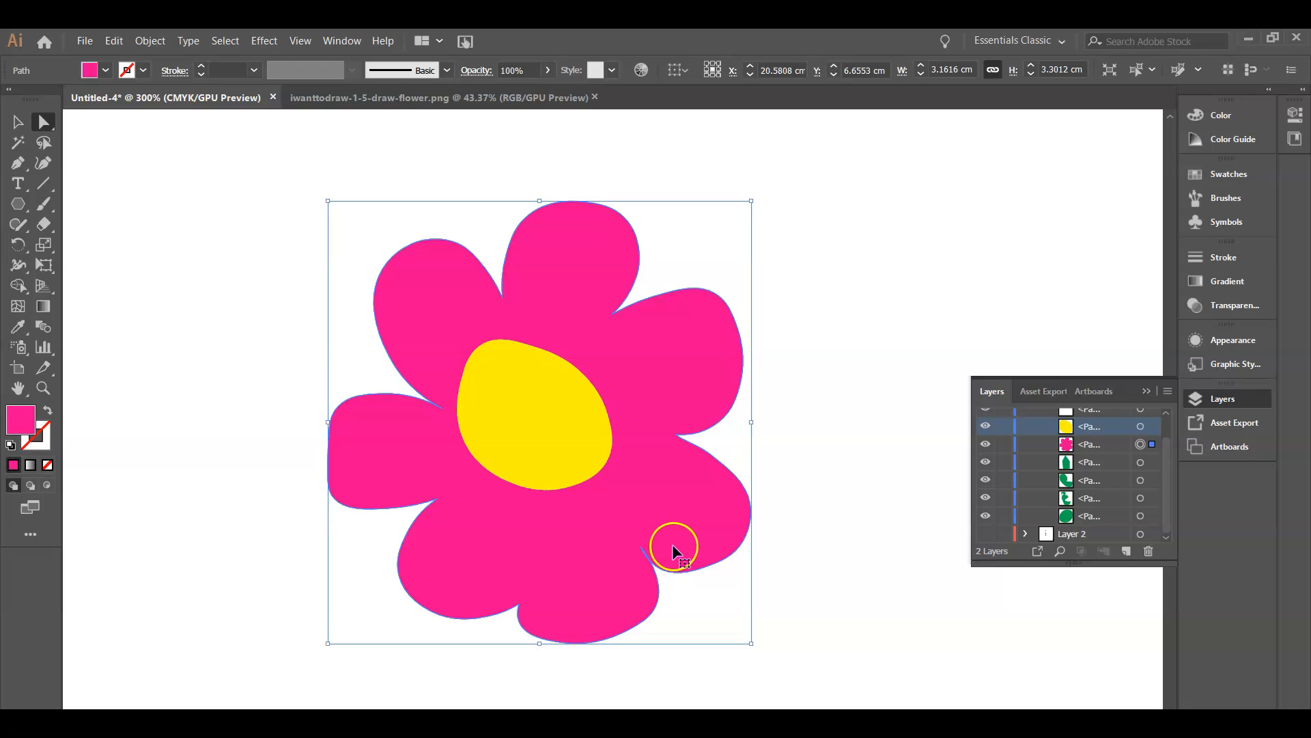
- Move the yellow flower centre about 0.16 cm right and 0.1 cm down over the petals
{"action": "left_click", "coordinate": [672, 543]}
{"action": "left_click", "coordinate": [579, 456]}
{"action": "left_click_drag", "start_coordinate": [581, 458], "coordinate": [602, 470]}
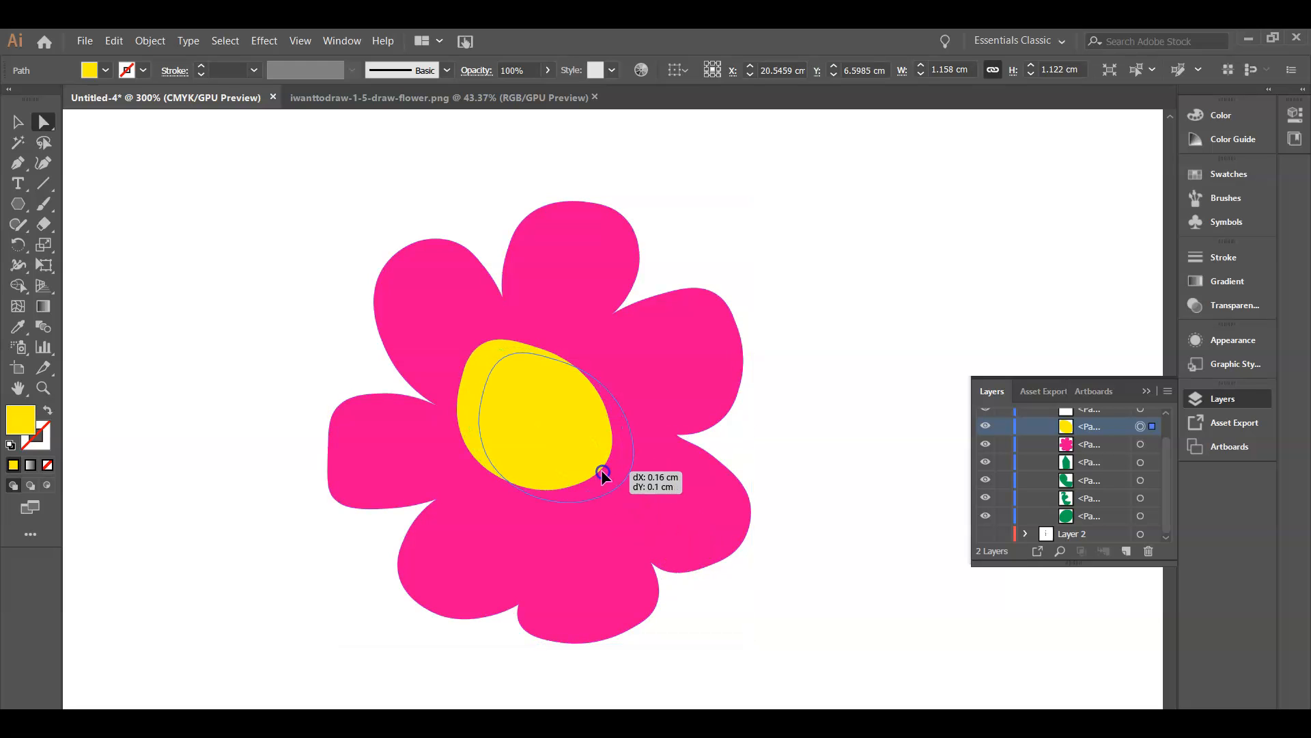
- Move the bottom anchor of the lower-right petal to about X 21.85, Y 7.78 cm
{"action": "left_click", "coordinate": [708, 550]}
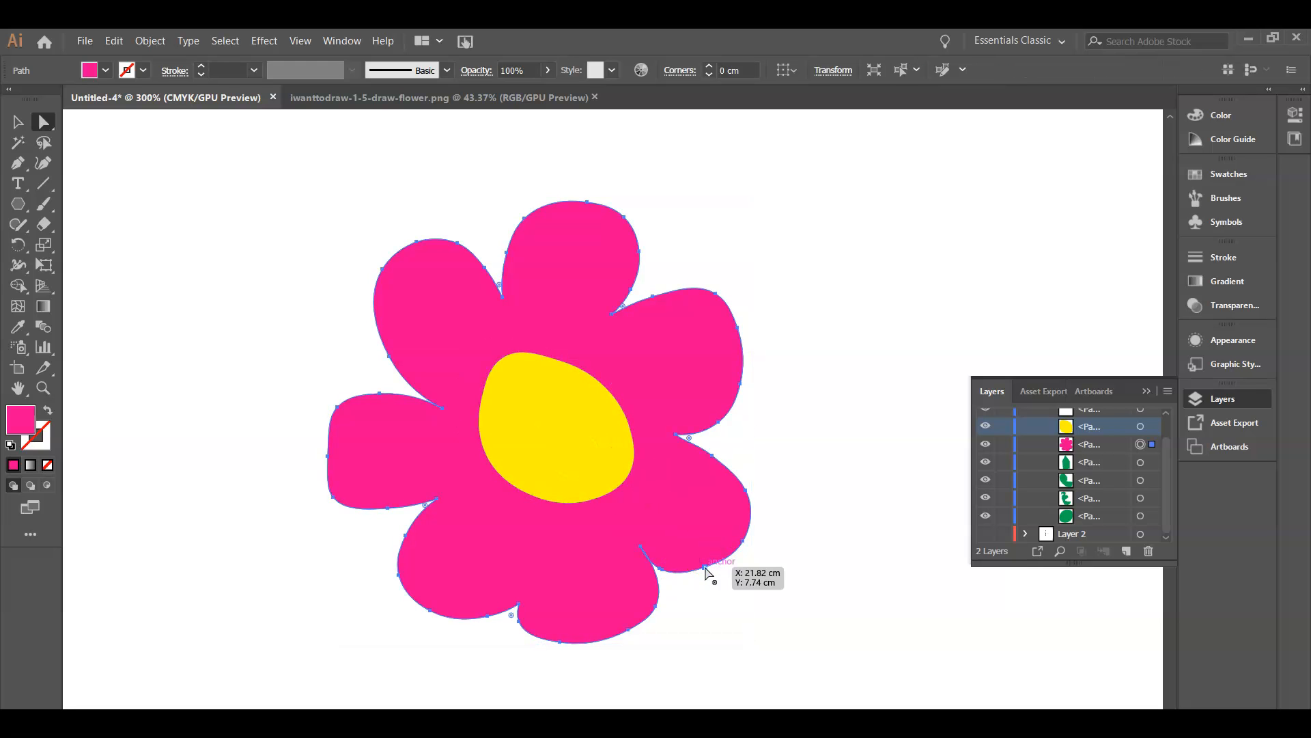
{"action": "left_click", "coordinate": [706, 569]}
{"action": "left_click_drag", "start_coordinate": [706, 569], "coordinate": [708, 572]}
- Deepen the notch between the two bottom petals, with its corner anchor at about X 20.44, Y 7.86 cm, and smooth the adjoining curves
{"action": "left_click", "coordinate": [519, 604]}
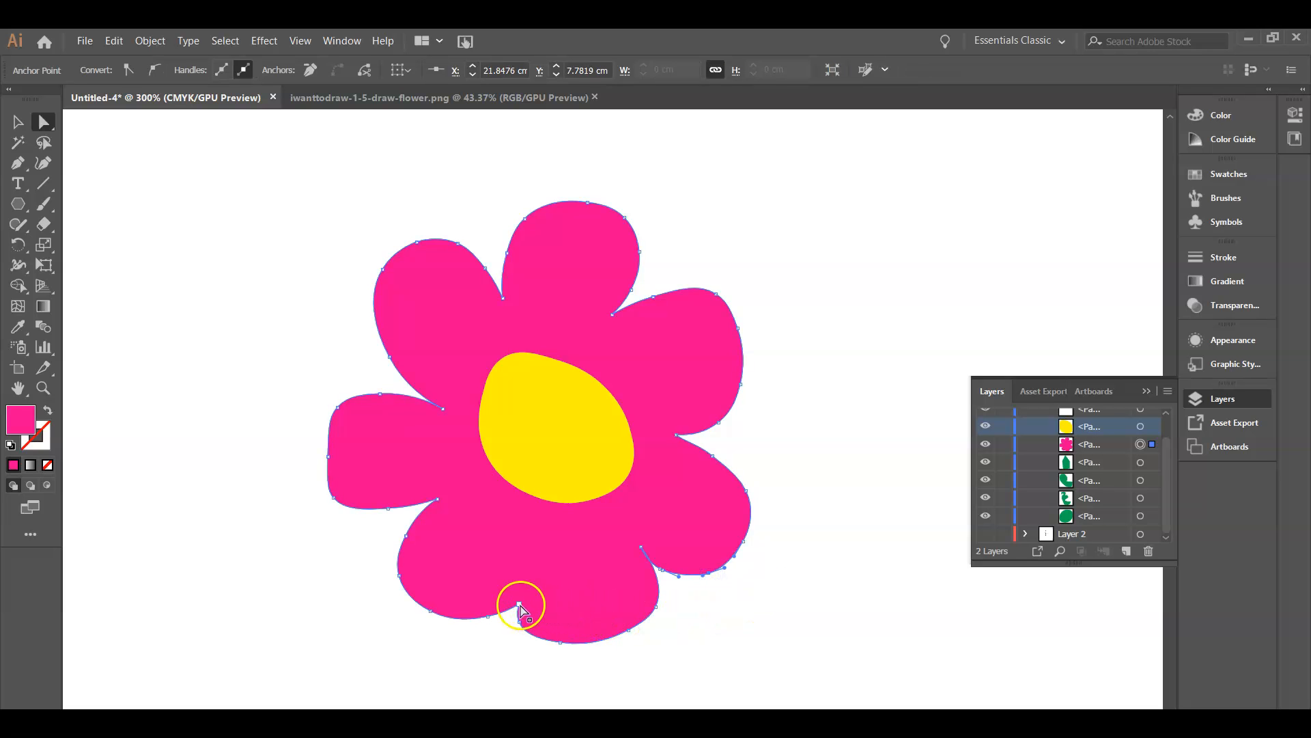
{"action": "mouse_move", "coordinate": [517, 588]}
{"action": "left_mouse_down"}
{"action": "mouse_move", "coordinate": [523, 609]}
{"action": "mouse_move", "coordinate": [509, 608]}
{"action": "left_mouse_up"}
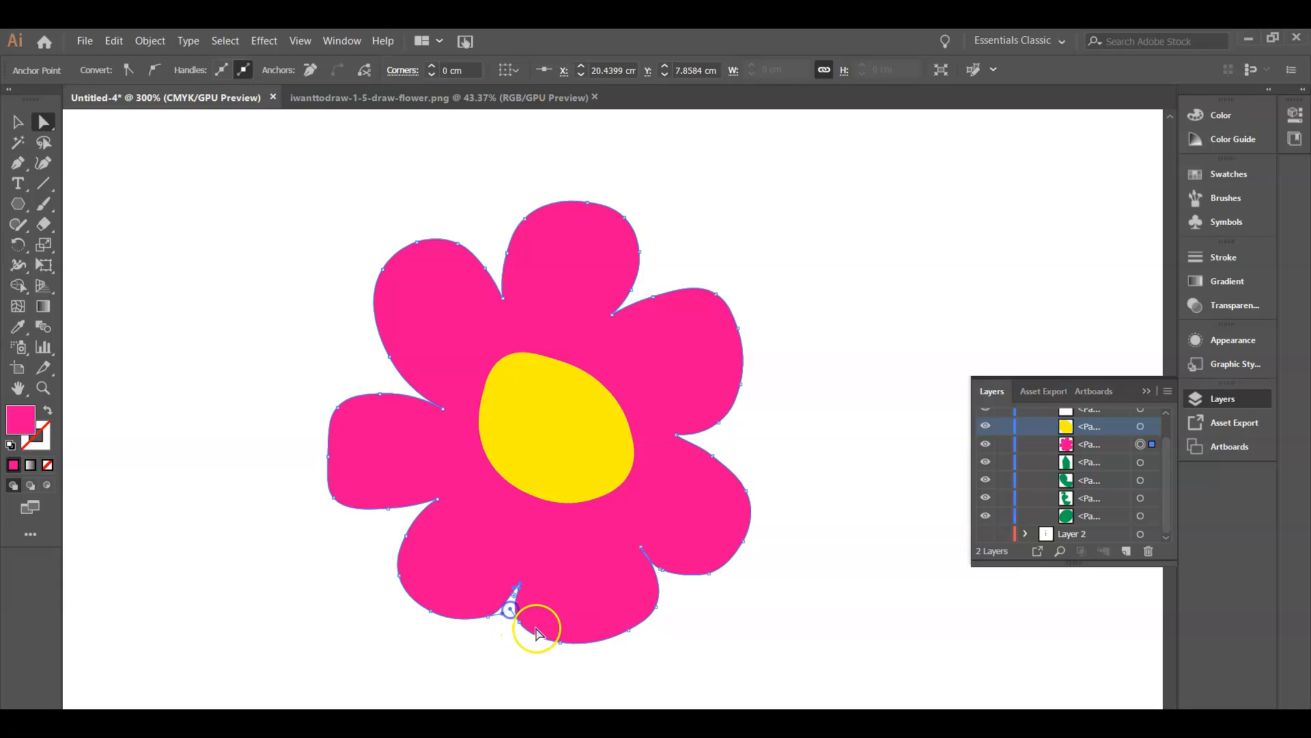
{"action": "left_click", "coordinate": [494, 602]}
{"action": "left_click", "coordinate": [510, 614]}
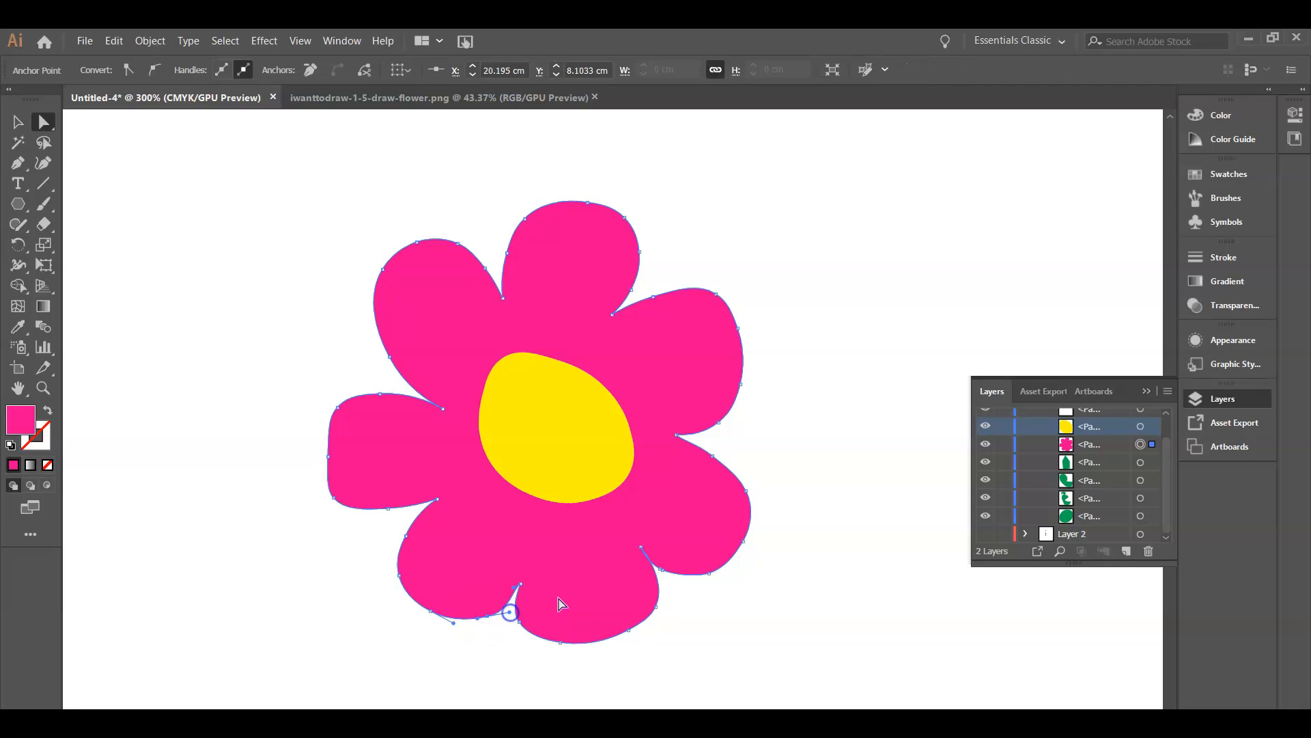
{"action": "left_click_drag", "start_coordinate": [653, 301], "coordinate": [691, 281]}
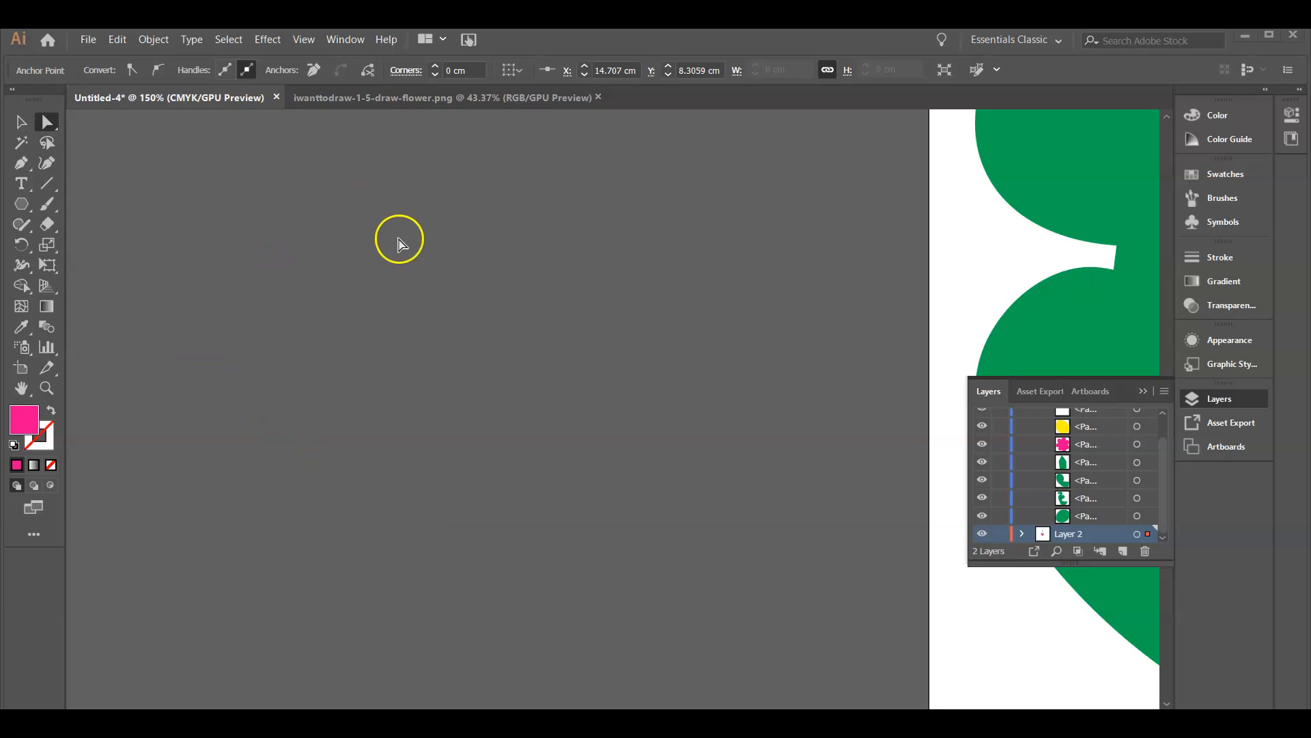
{"action": "left_click", "coordinate": [439, 279]}
{"action": "left_click", "coordinate": [50, 166]}
{"action": "left_click", "coordinate": [23, 165]}
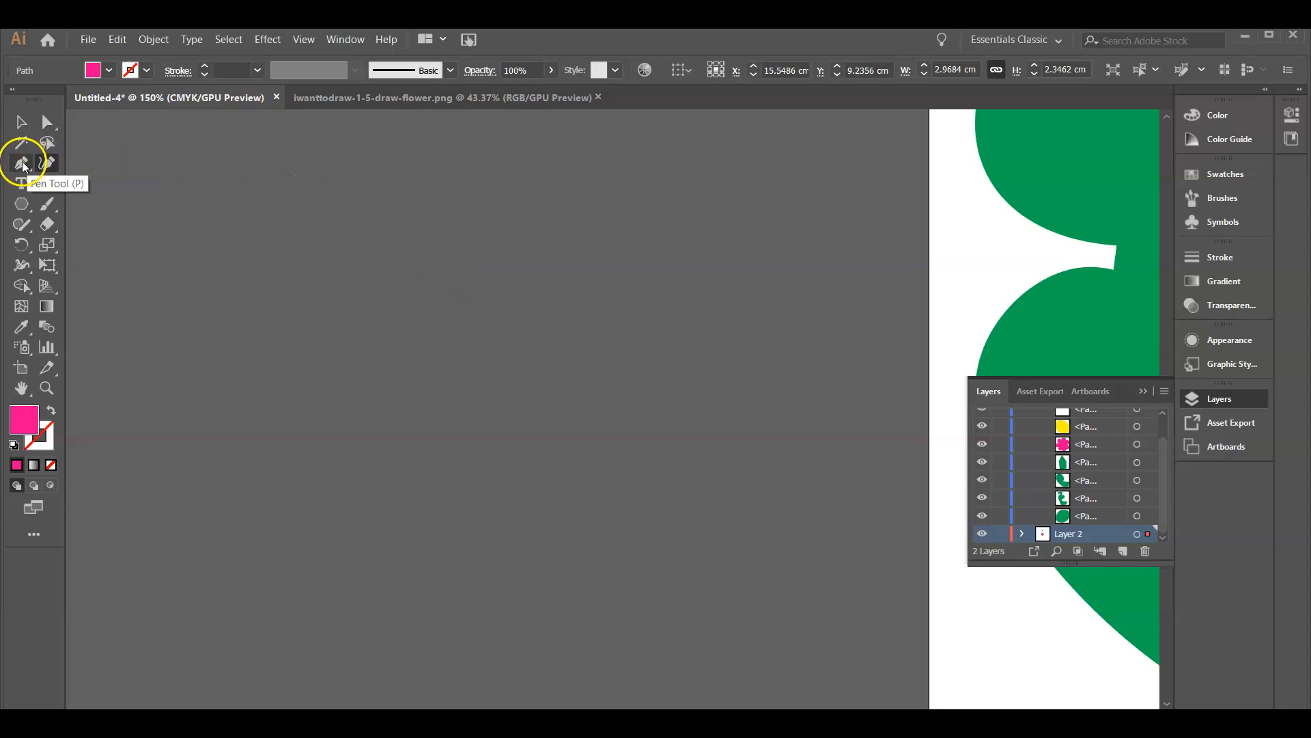
{"action": "left_click", "coordinate": [44, 163]}
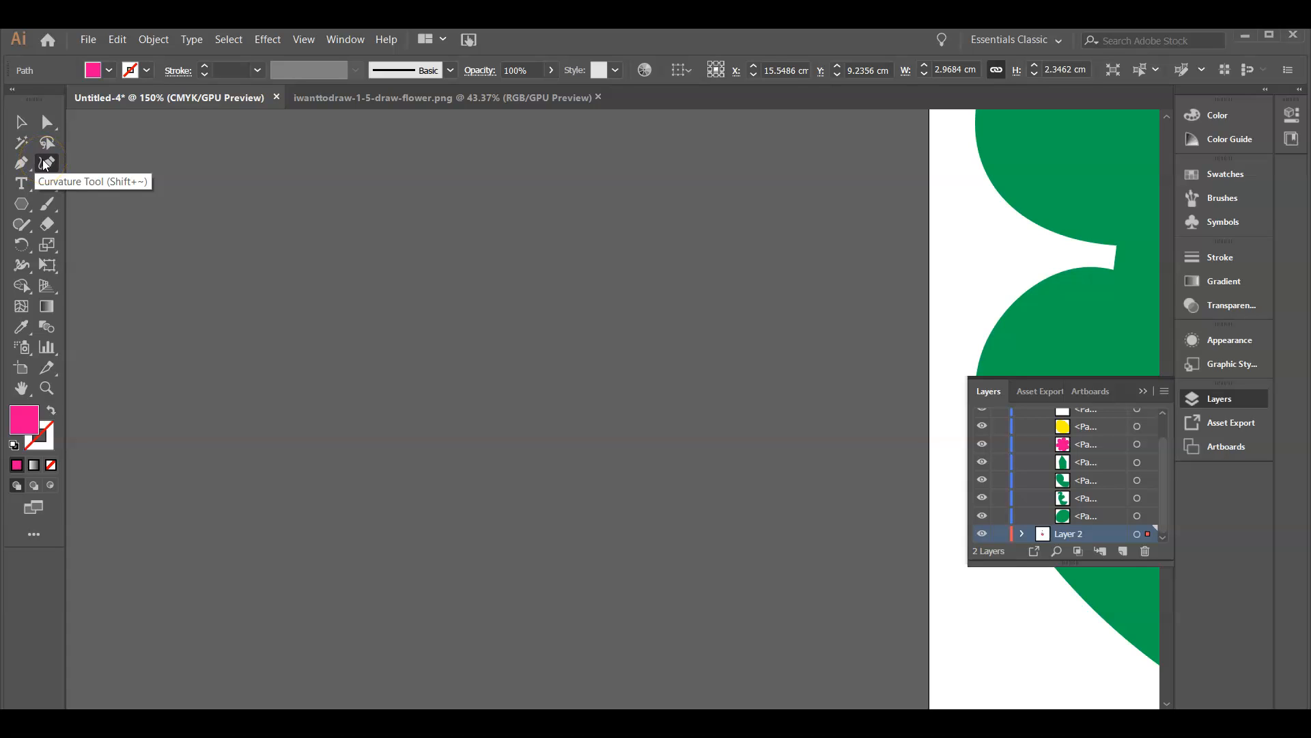
{"action": "left_click", "coordinate": [44, 166]}
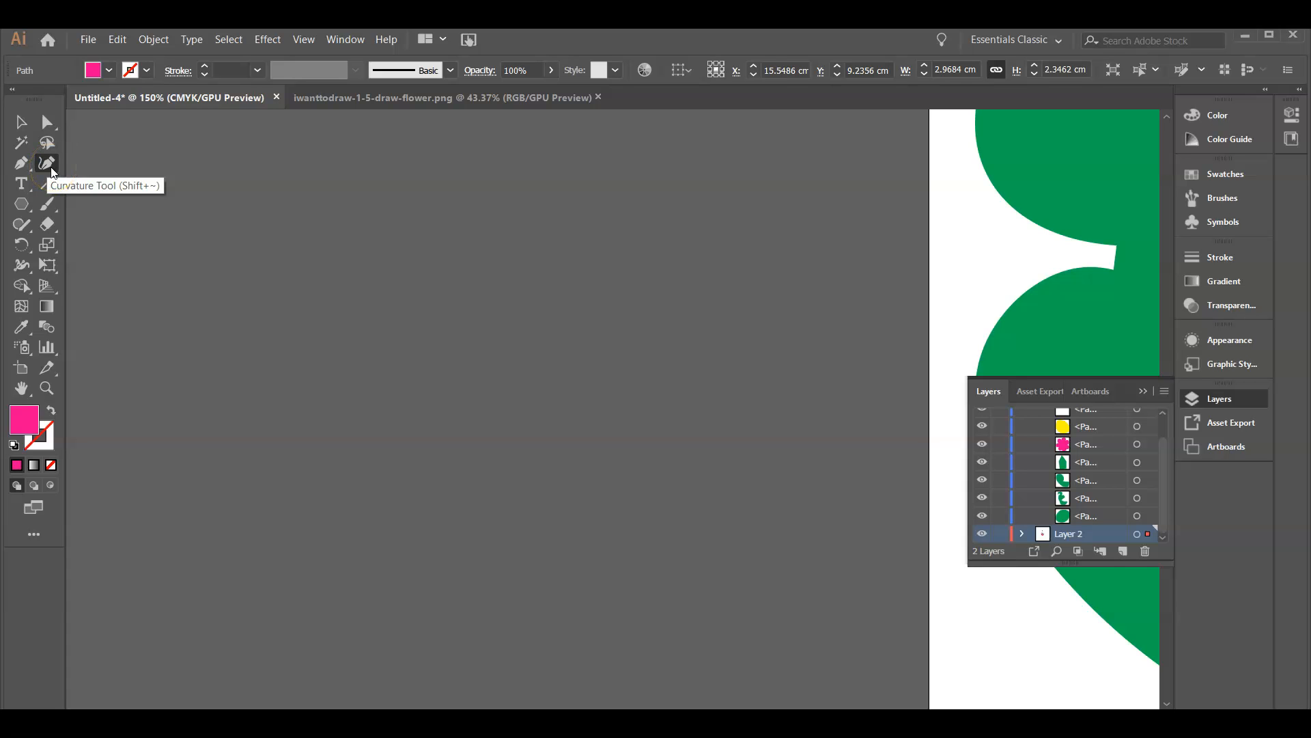
{"action": "left_click", "coordinate": [32, 160]}
{"action": "left_click", "coordinate": [21, 161]}
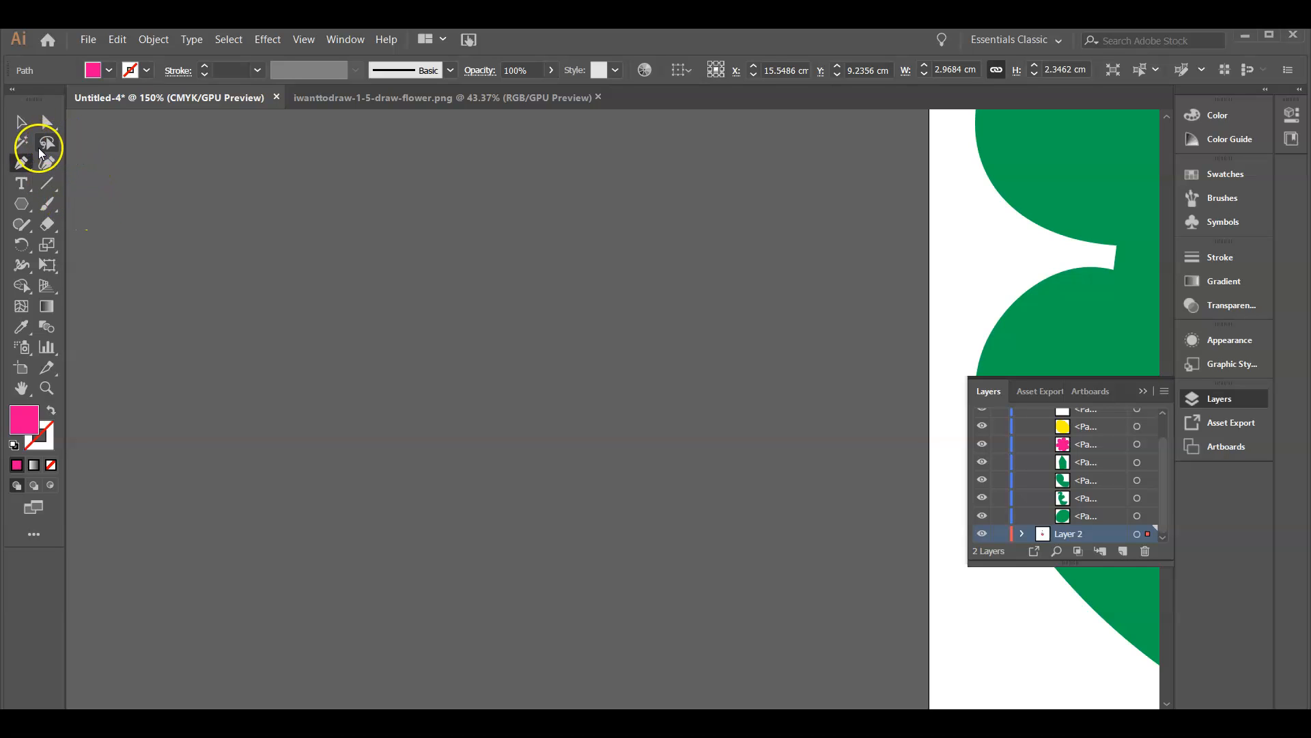